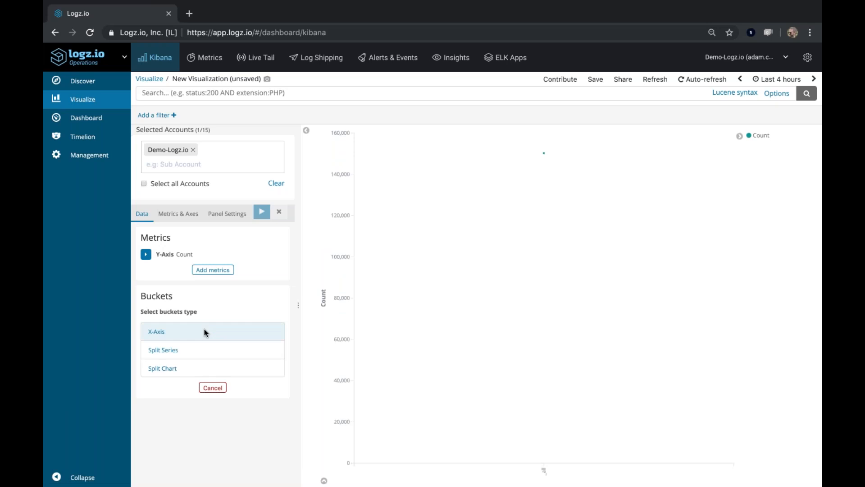
click(183, 331)
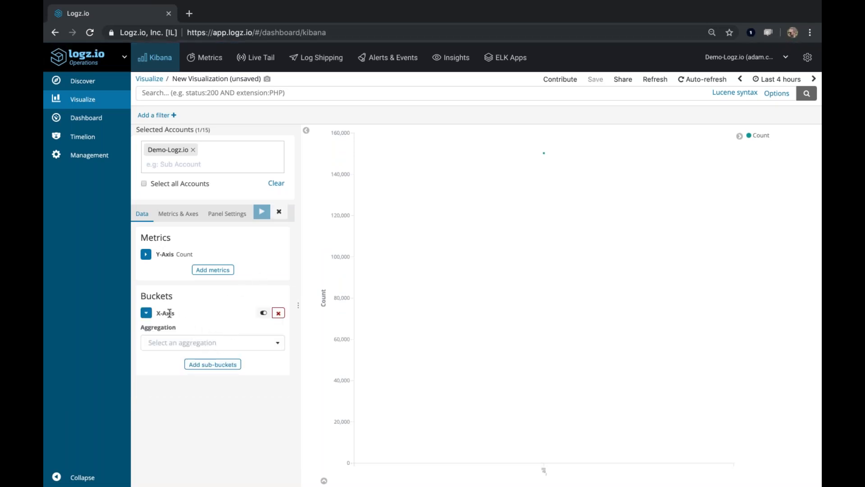
click(209, 345)
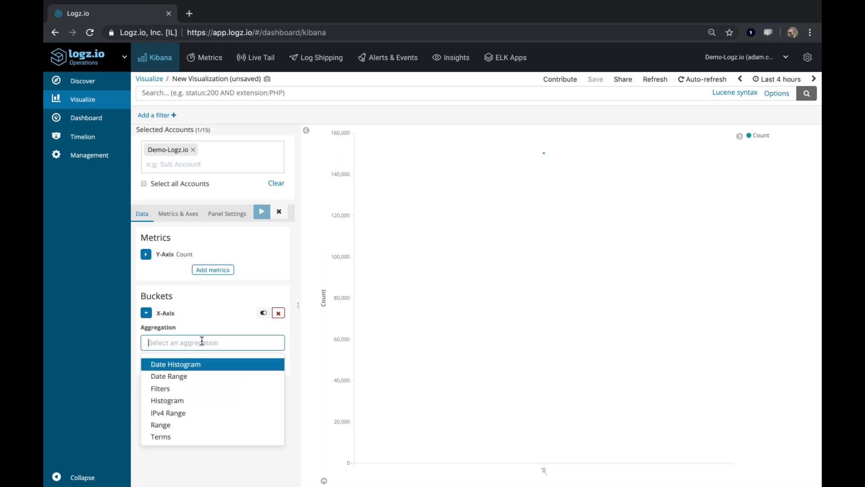
click(167, 362)
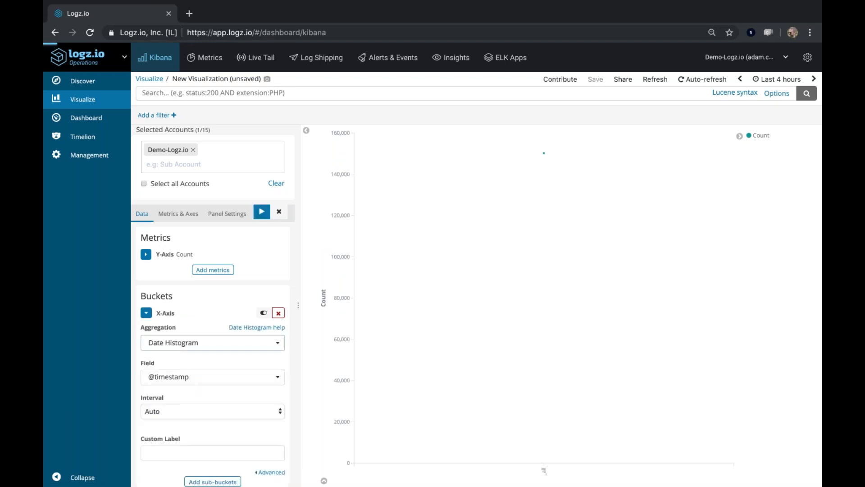
click(261, 212)
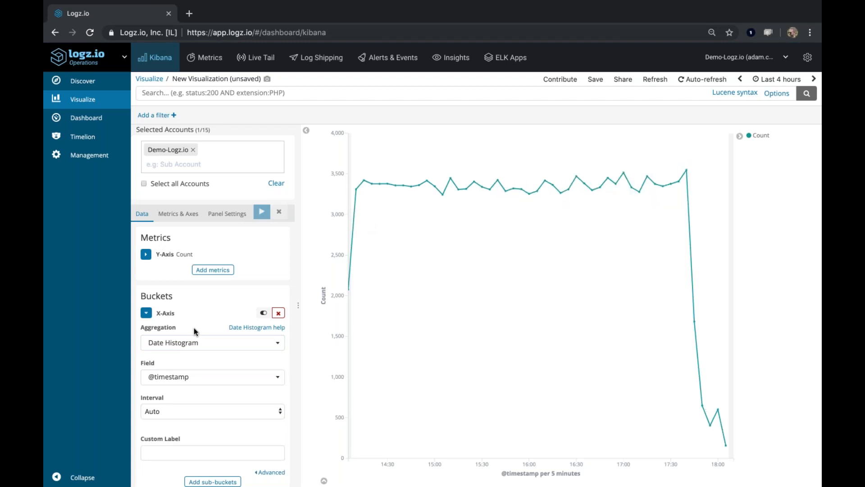
scroll(203, 354, down, 1)
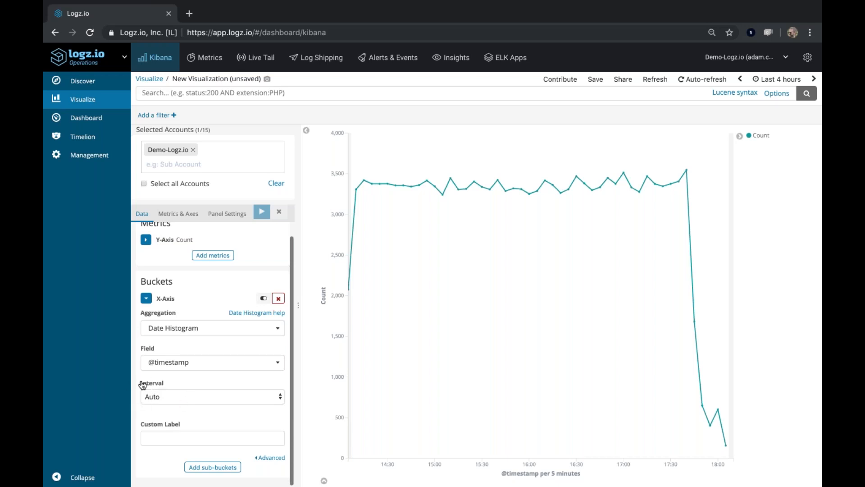
drag(500, 473, 585, 474)
click(585, 475)
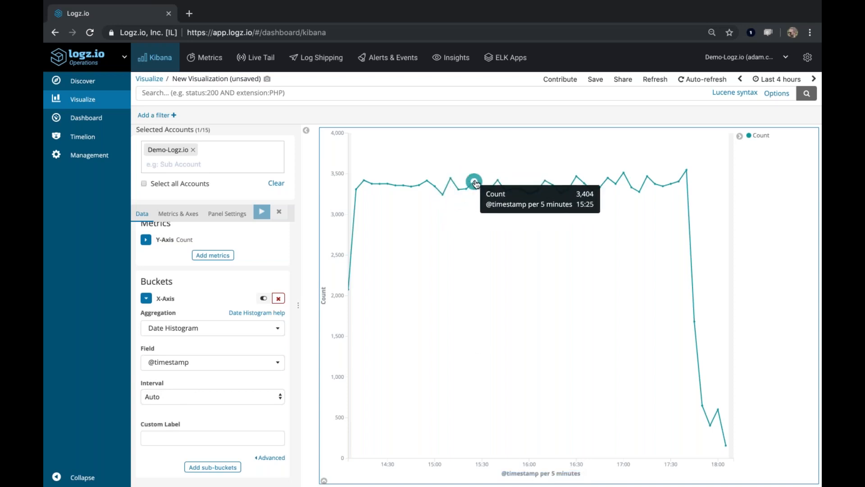
click(147, 298)
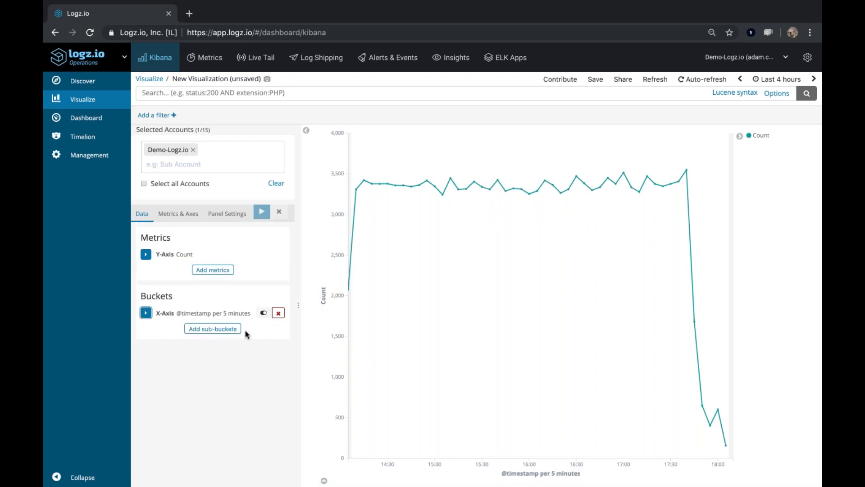
Add a Split Series sub-bucket that uses the Terms aggregation.
click(222, 332)
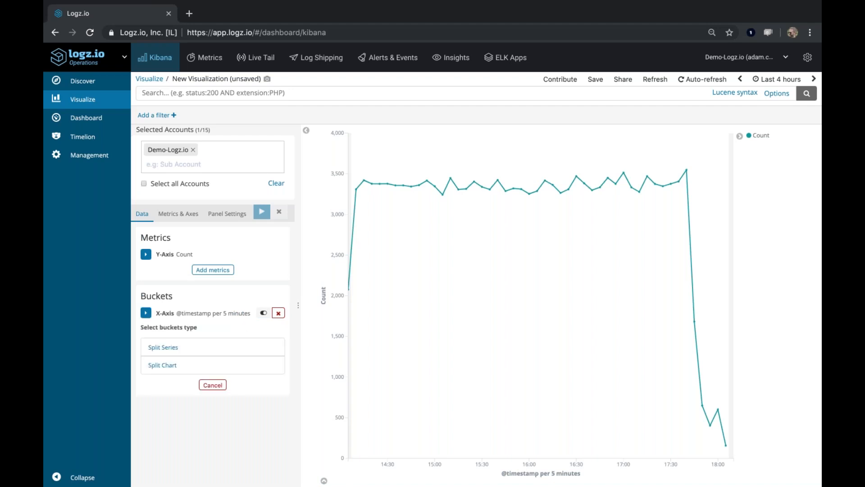
click(173, 348)
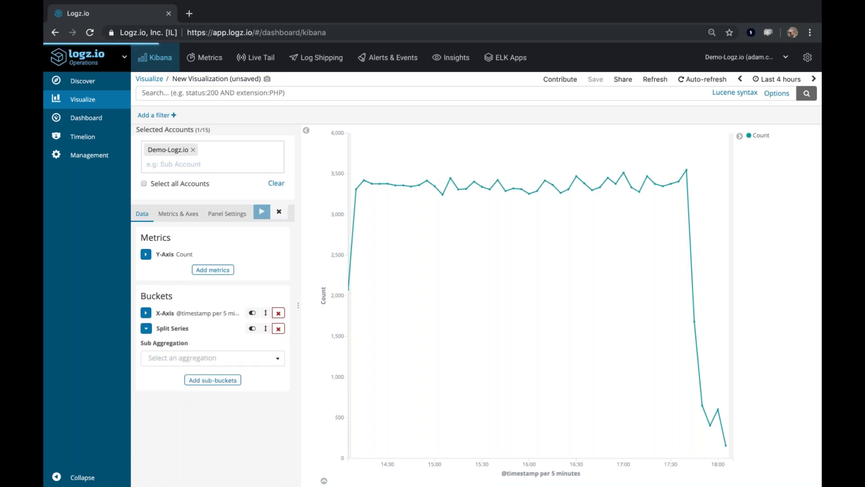
click(189, 357)
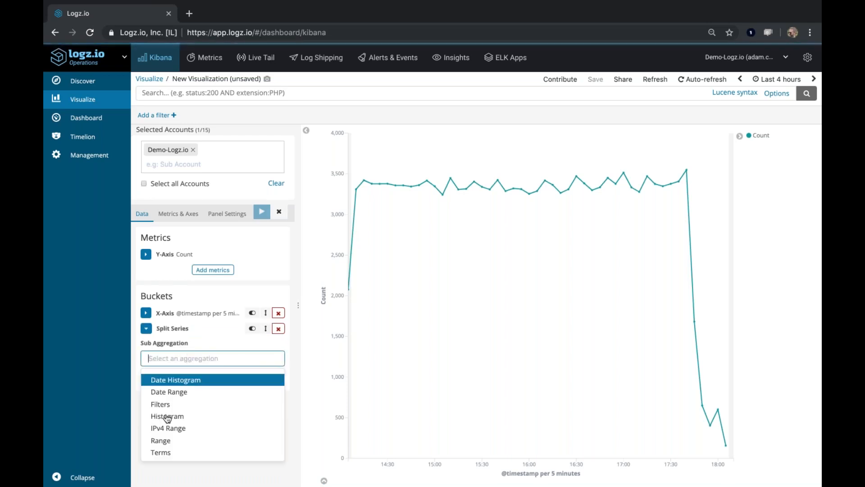
click(161, 452)
scroll(211, 347, down, 2)
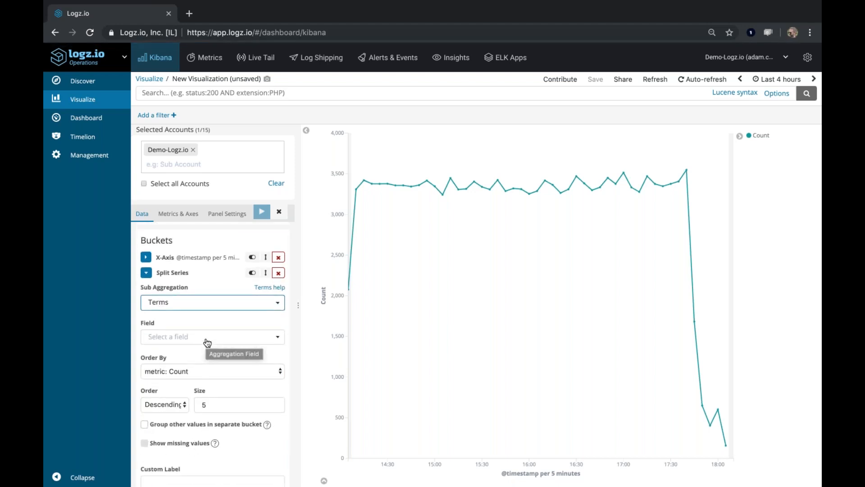
Set the split series field to request and apply the change to the chart.
click(207, 336)
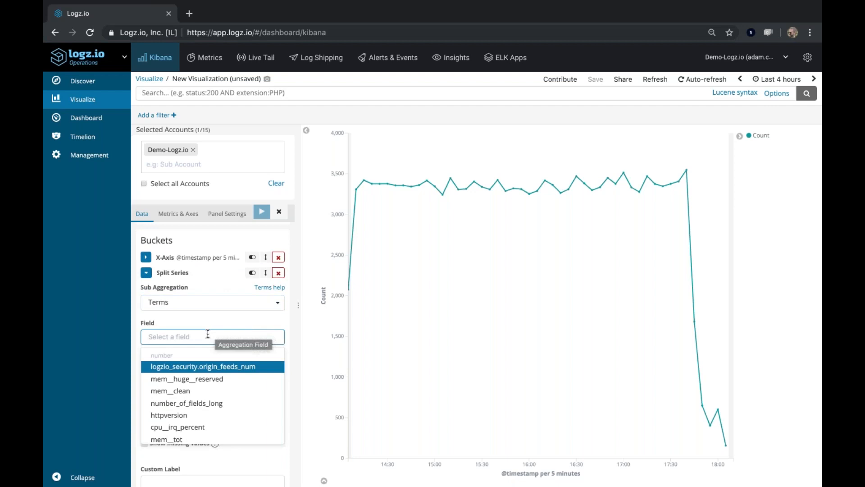
text(request)
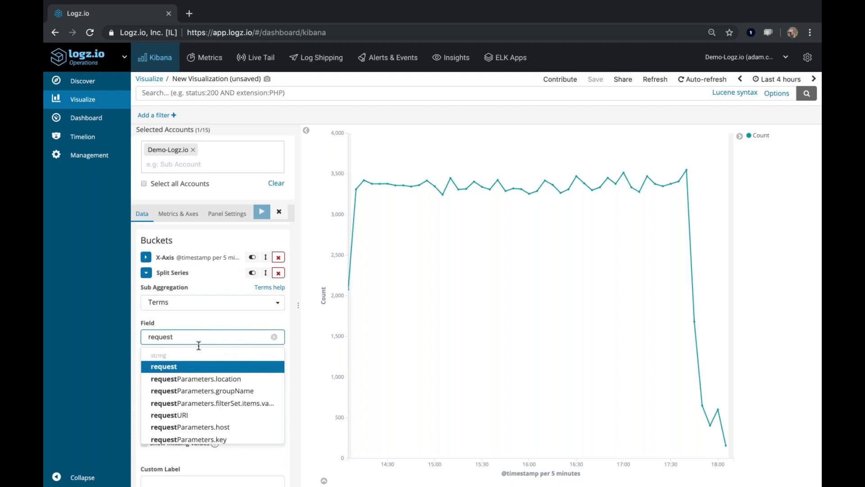
click(191, 367)
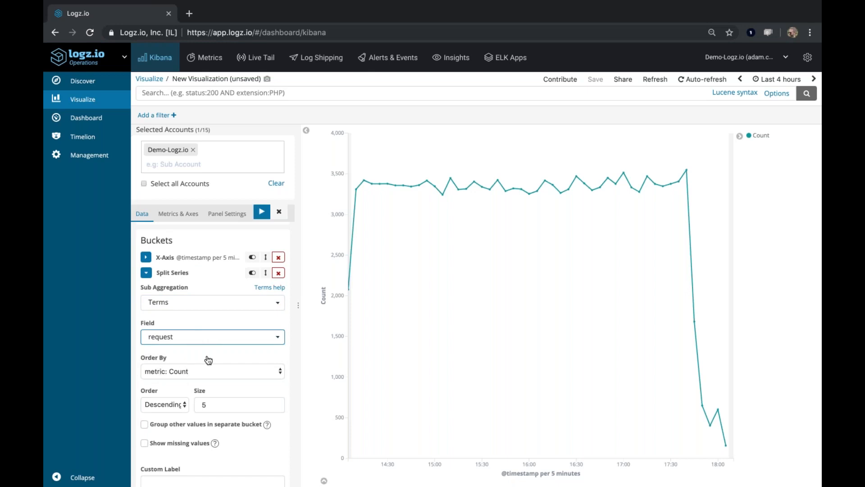
double_click(208, 404)
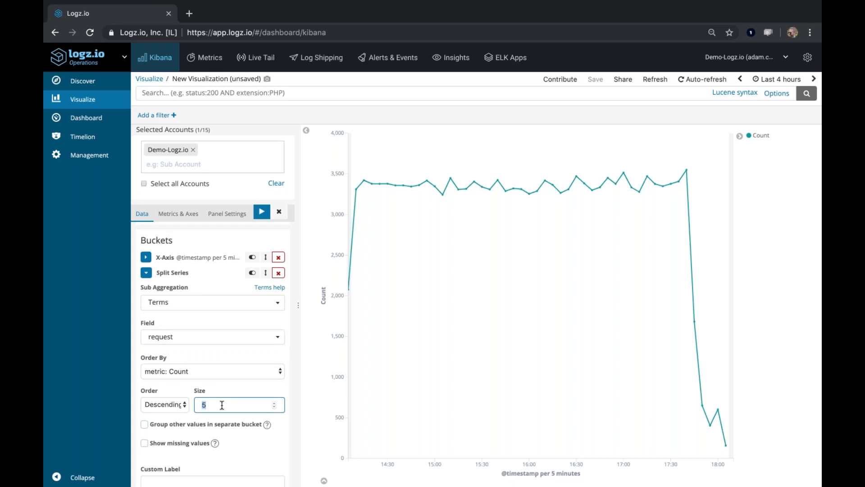
mouse_move(477, 185)
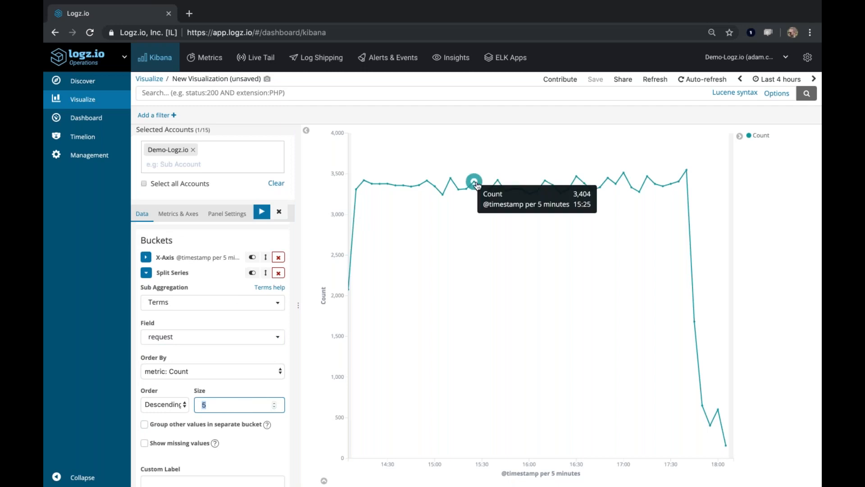
click(261, 212)
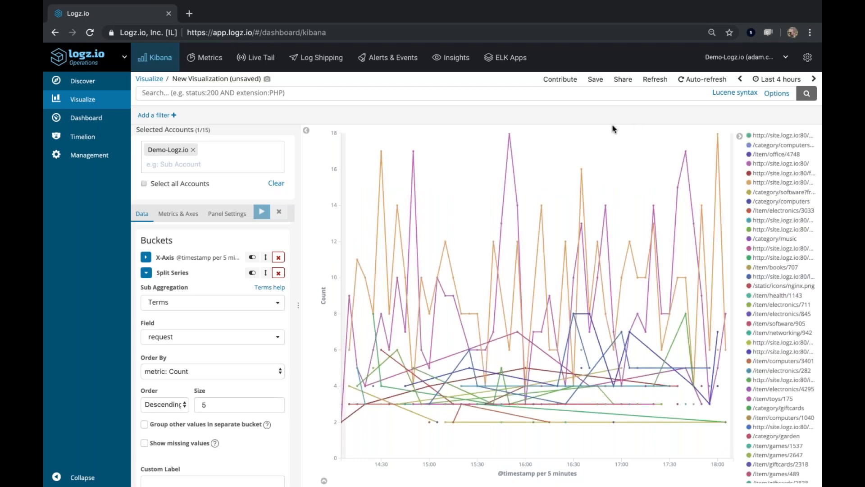
Move the Split Series bucket above the X-Axis bucket and apply the new bucket order to the chart.
click(146, 273)
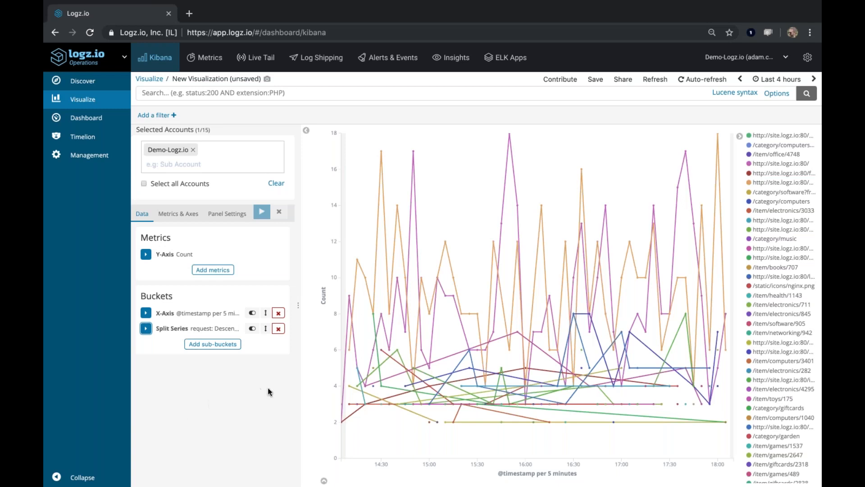
click(146, 328)
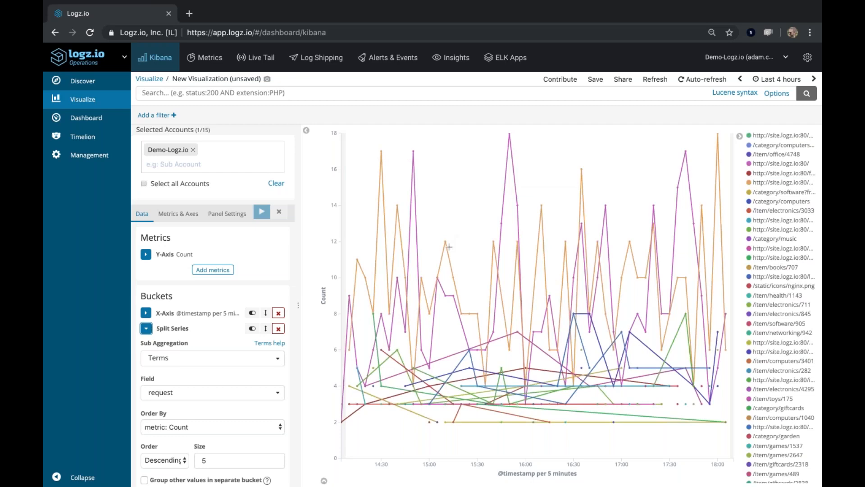
mouse_move(445, 244)
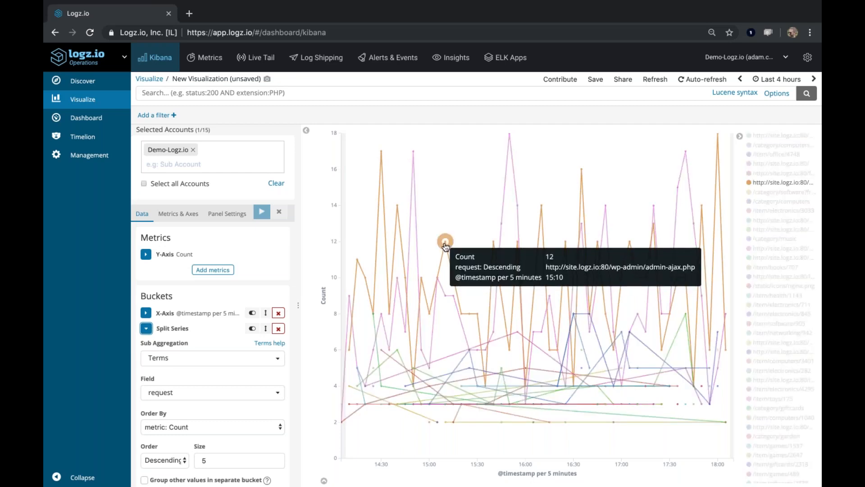
click(146, 328)
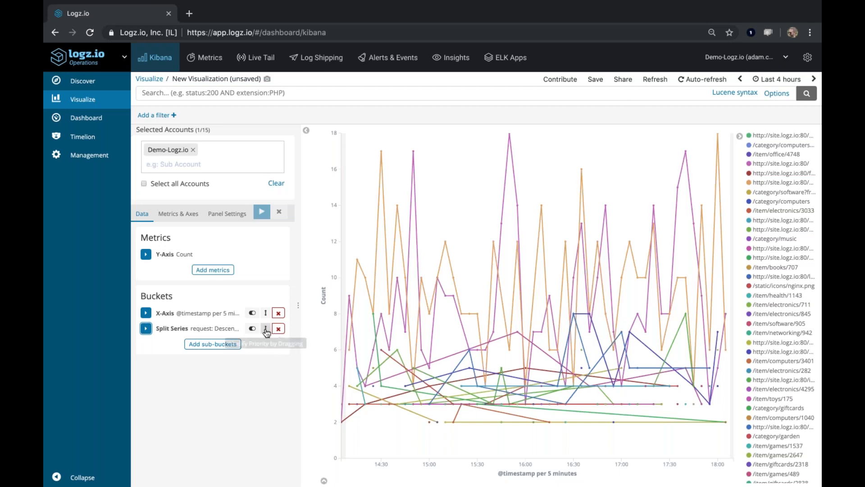
drag(266, 332, 266, 312)
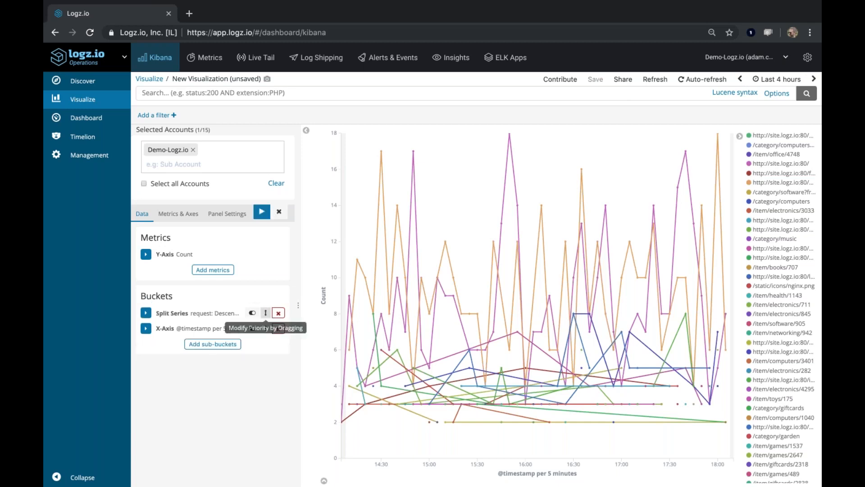
click(264, 215)
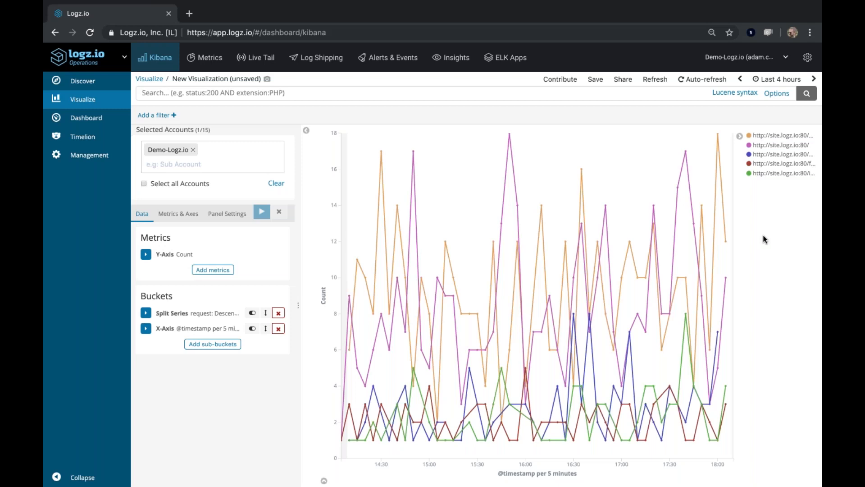
Create a new Gauge visualization from the [logzioCustomerIndex]YYMMDD index.
click(151, 79)
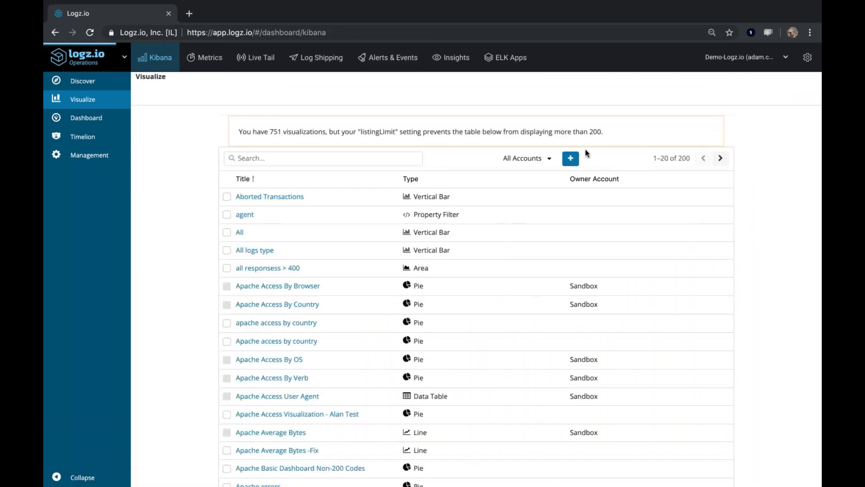
click(572, 160)
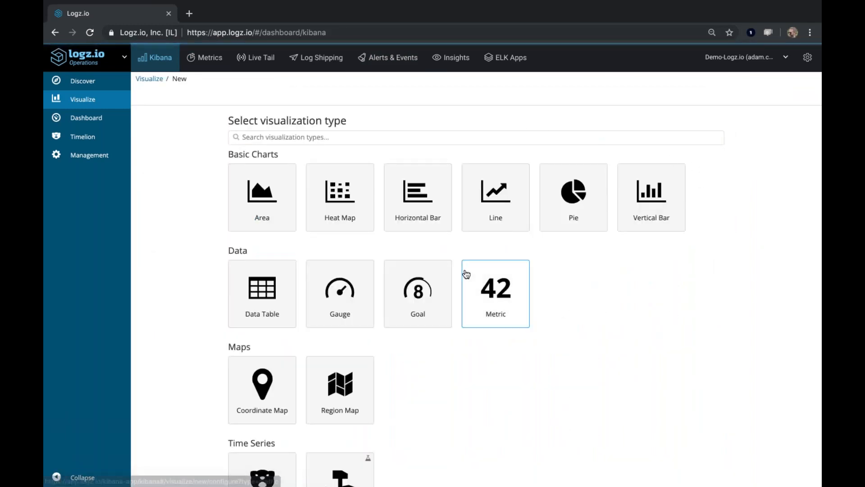
click(345, 290)
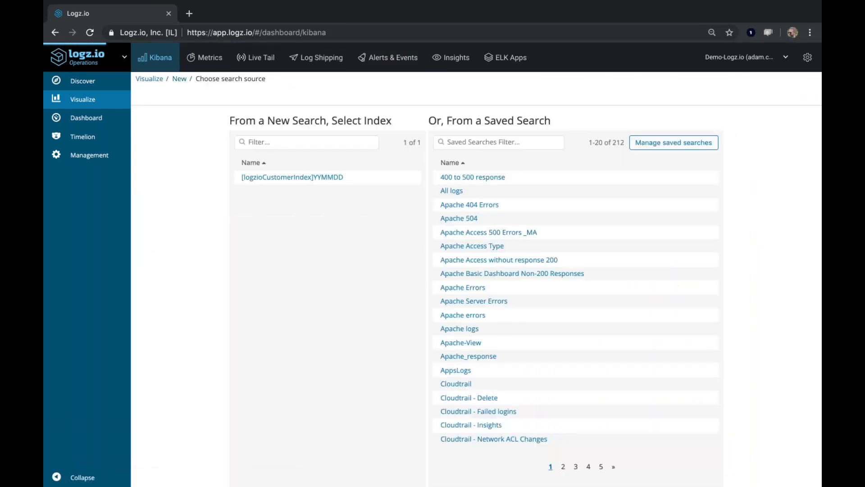
click(330, 182)
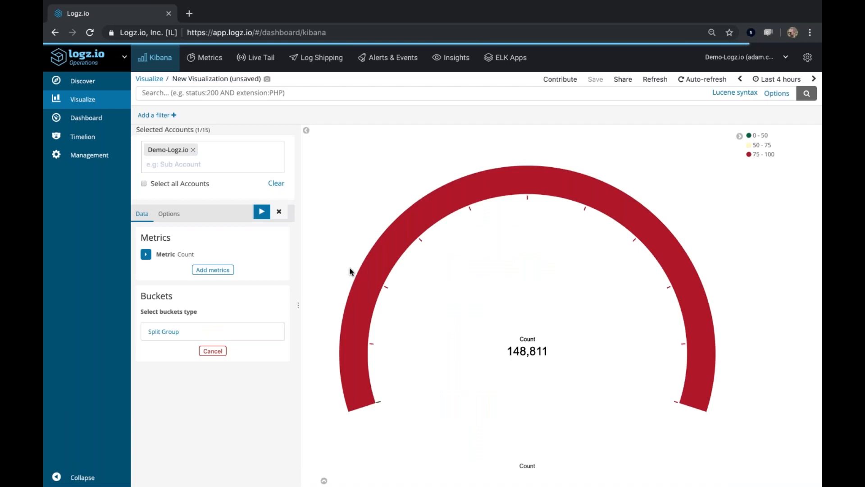
Set the gauge metric to the Average of the response field and apply it.
click(146, 254)
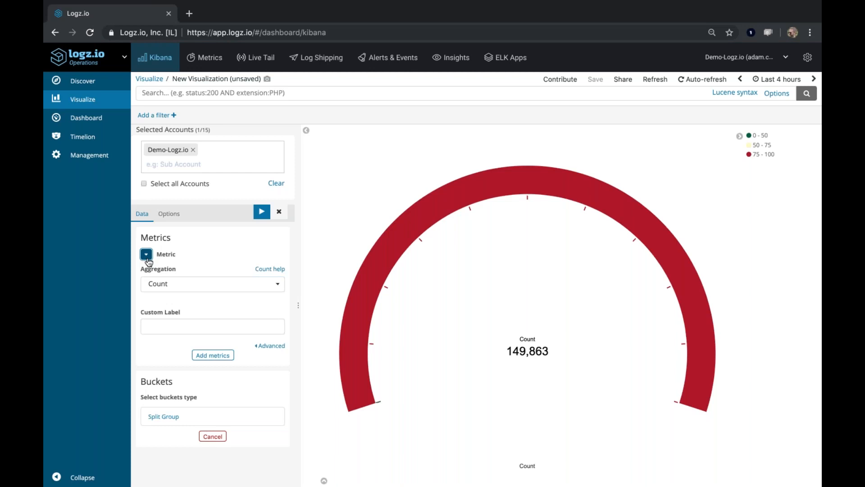
click(193, 288)
click(192, 315)
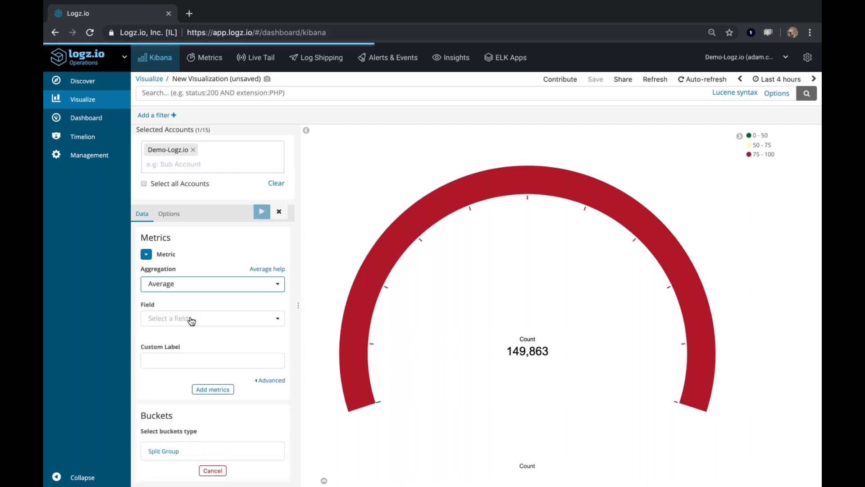
click(198, 318)
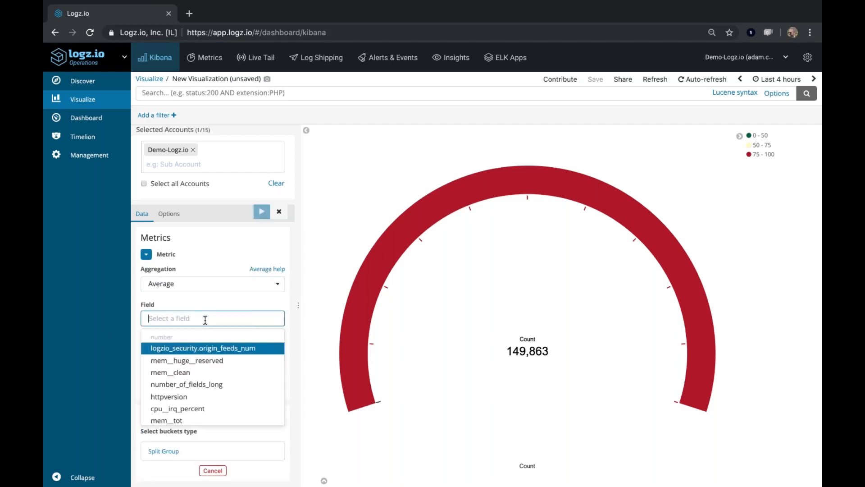
text(response)
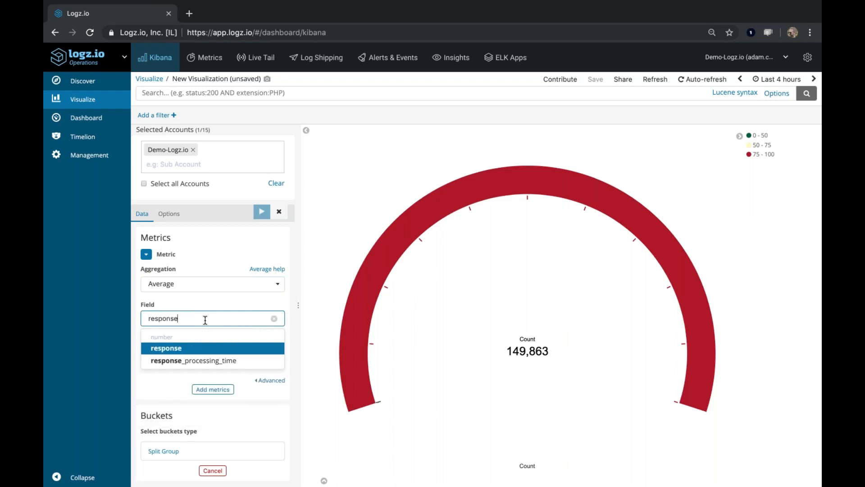
key(Return)
click(260, 211)
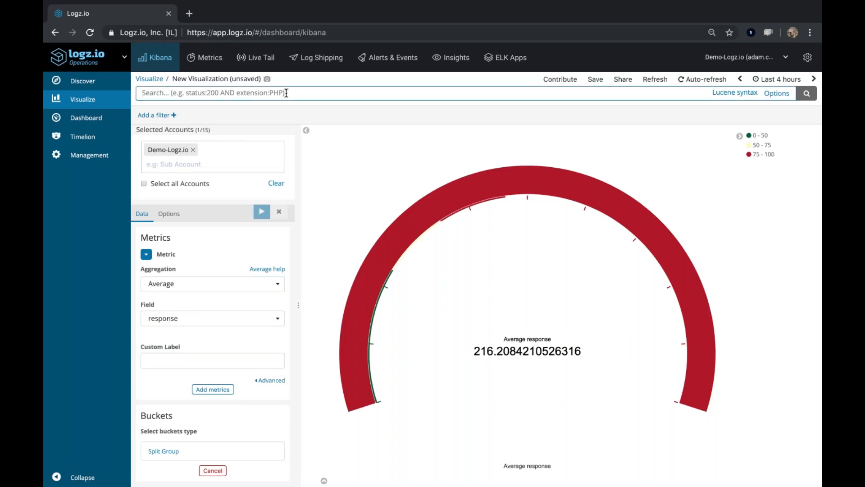
Filter the gauge data with the suggested query type:apache_access AND response:[400 TO 599] and run the search.
text(type)
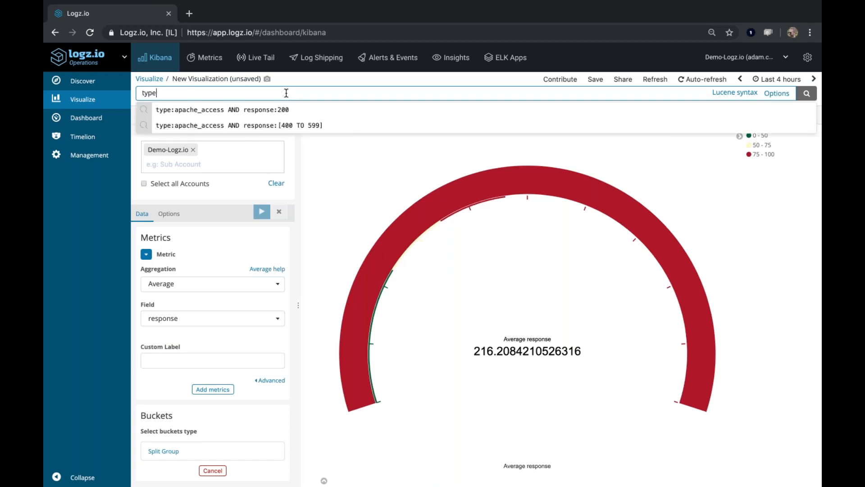
key(Down)
key(Down)
key(Return)
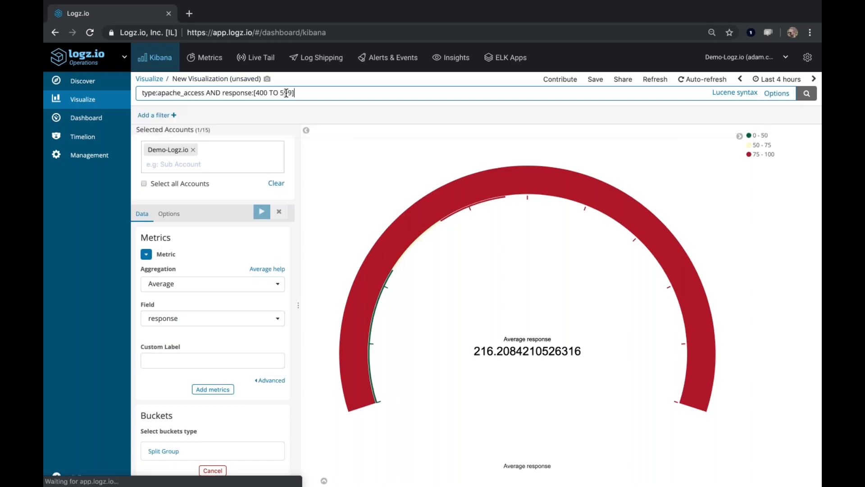
click(801, 97)
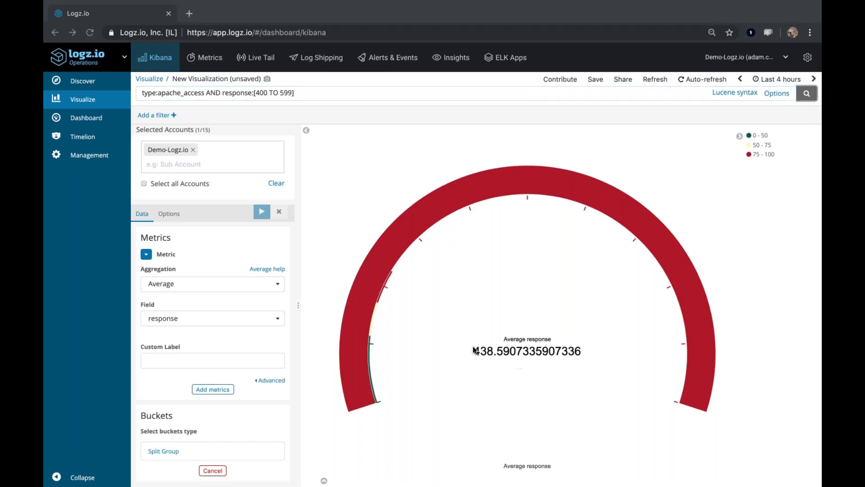
Set the time range to Last 24 hours and change the gauge's metric aggregation to Average Bucket.
click(780, 79)
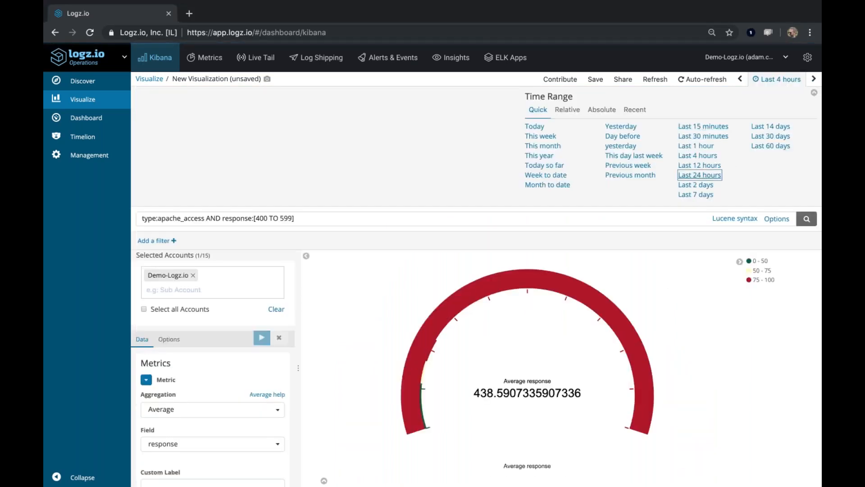
click(696, 176)
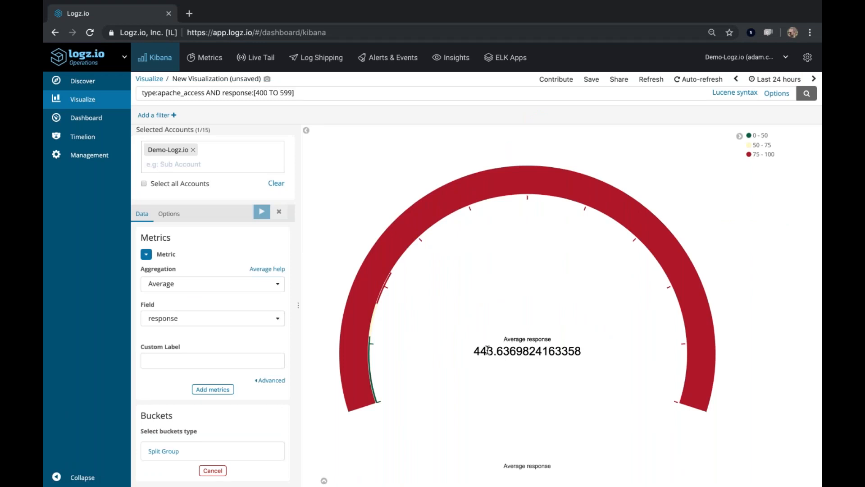
click(212, 284)
scroll(214, 352, down, 2)
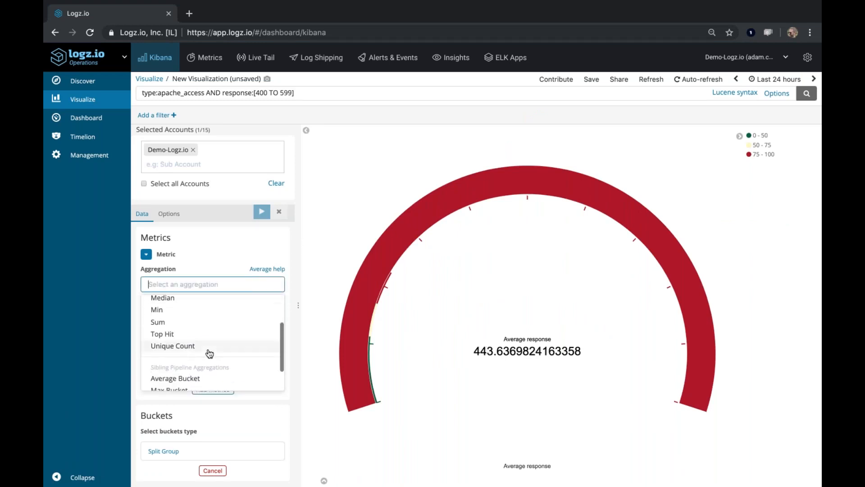
click(199, 380)
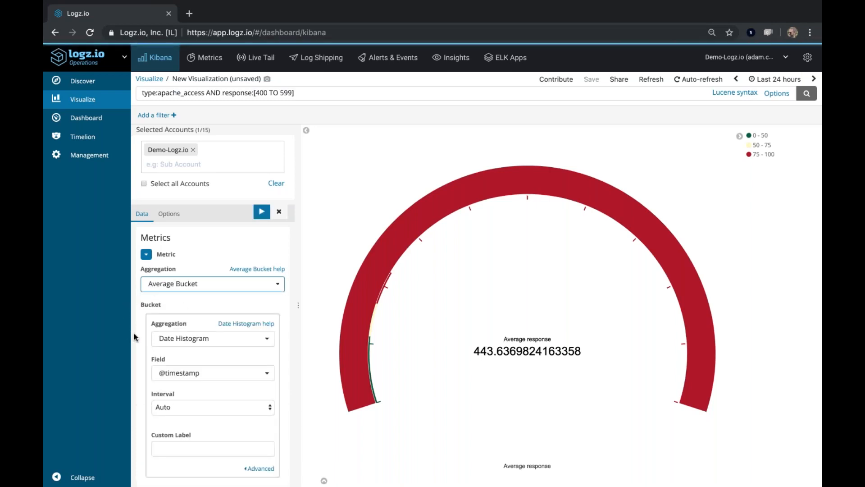
Set the Average Bucket's date histogram interval to a custom 10m and apply it to the gauge.
scroll(134, 337, down, 2)
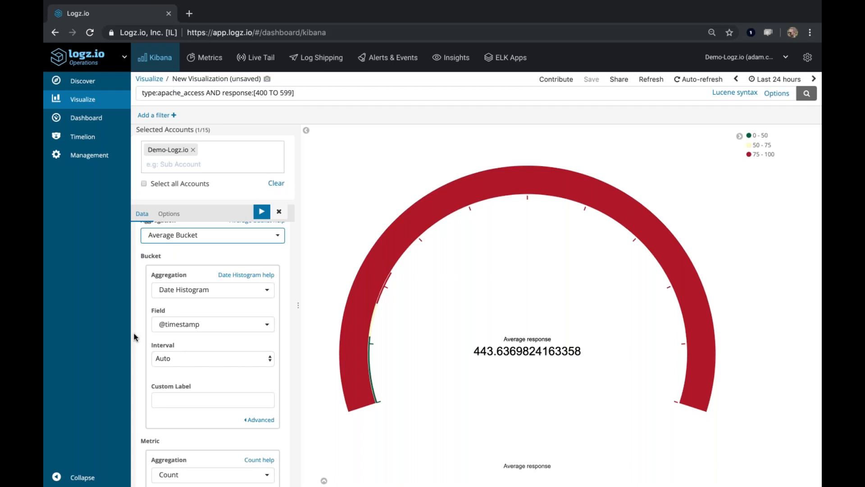
scroll(141, 302, up, 1)
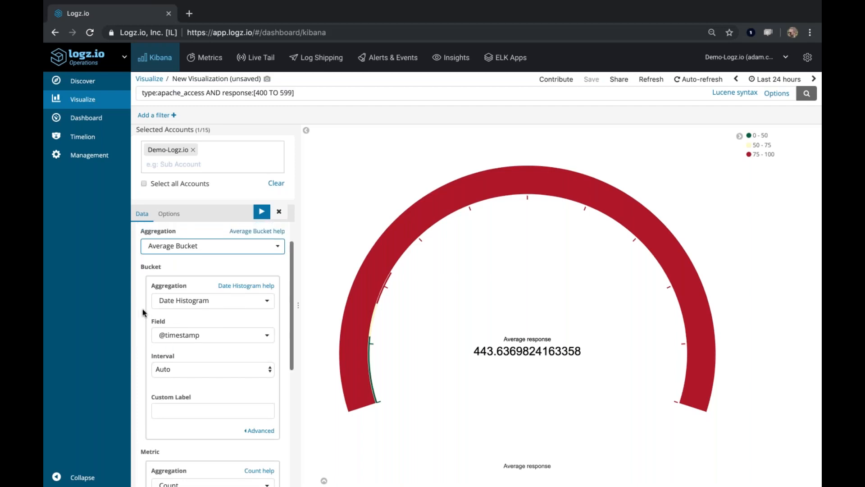
click(184, 368)
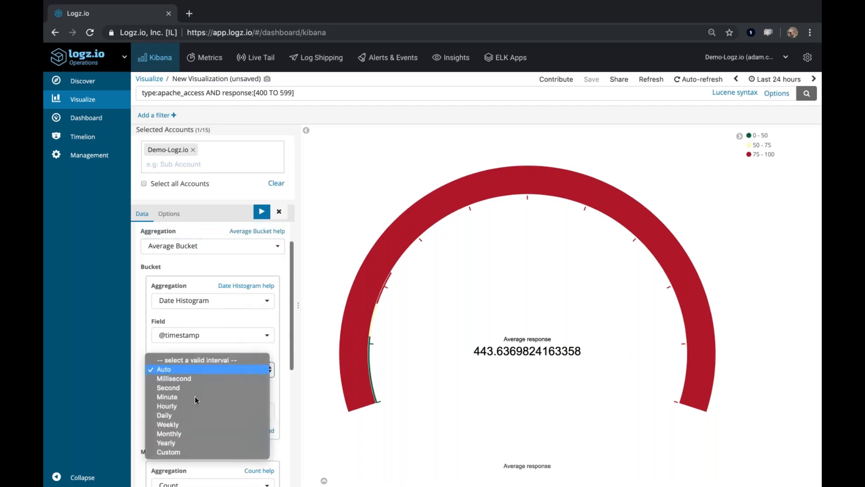
click(184, 450)
drag(175, 387, 126, 387)
text(10m)
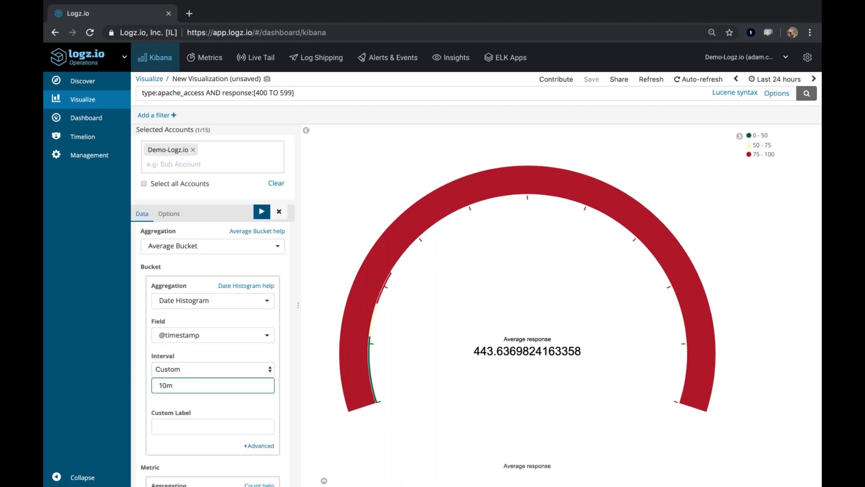
click(260, 212)
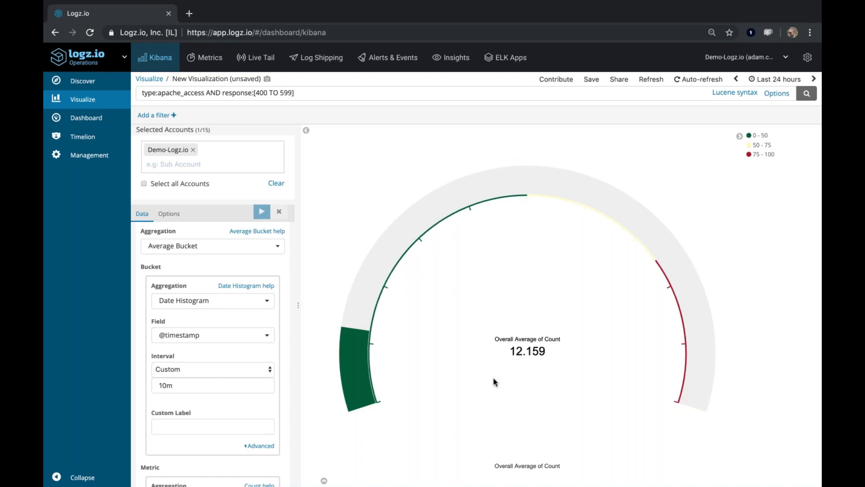
Set the gauge ranges to 0–10, 10–20 and 20–50 and apply them.
click(169, 213)
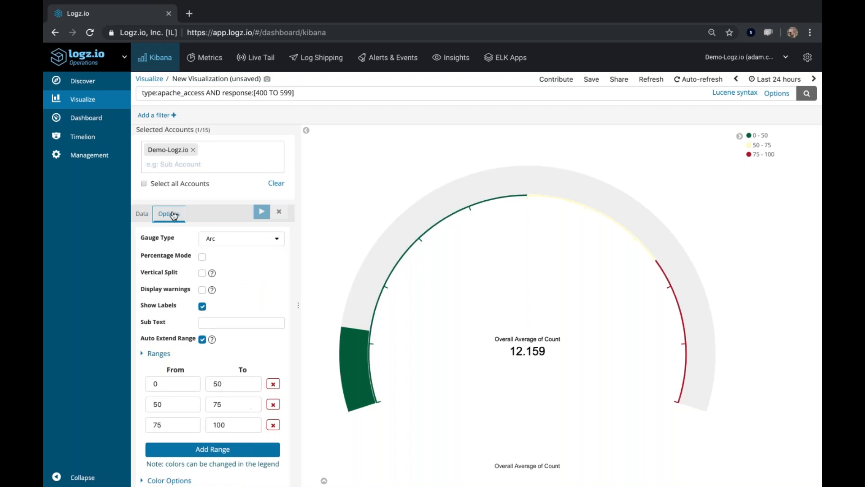
scroll(175, 360, down, 1)
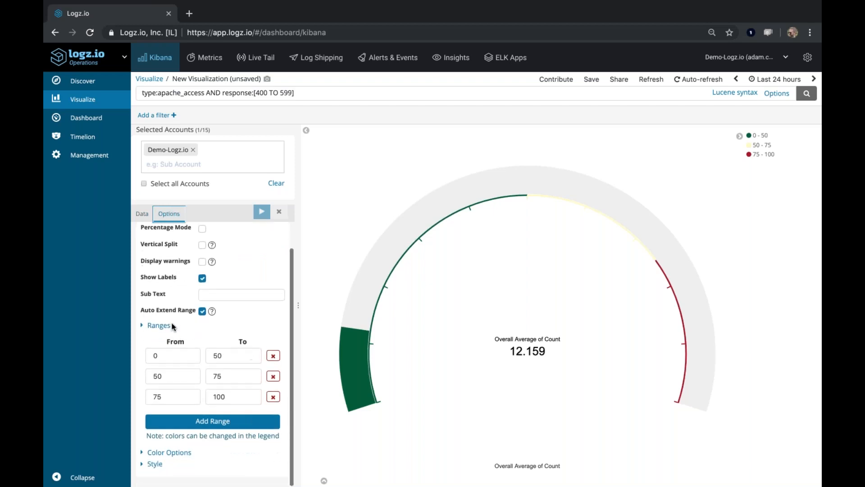
double_click(221, 356)
text(10)
key(Tab)
key(Tab)
text(10)
key(Tab)
text(20)
key(Tab)
key(Tab)
text(20)
key(Tab)
text(50)
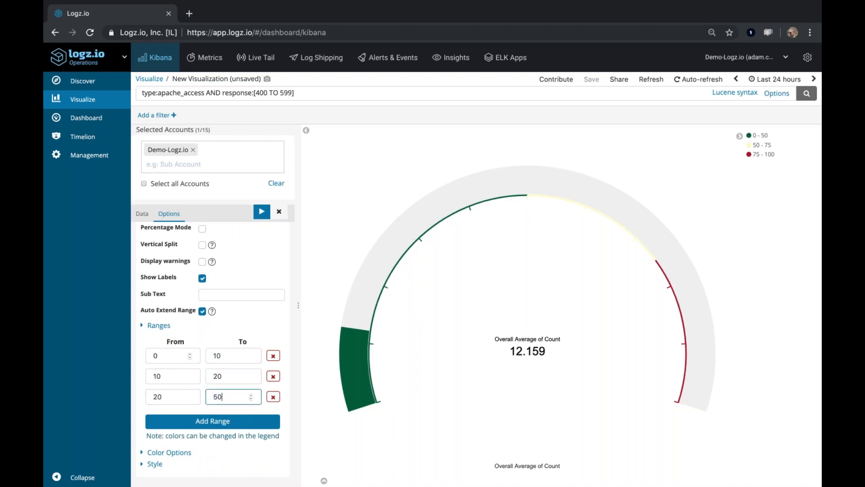
click(261, 211)
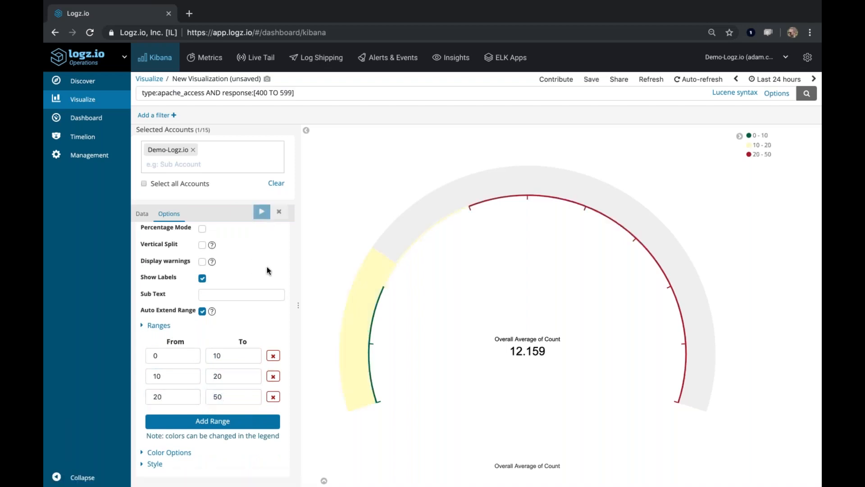
Save the gauge visualization as "0724 gauge 400-599".
click(592, 81)
text(07)
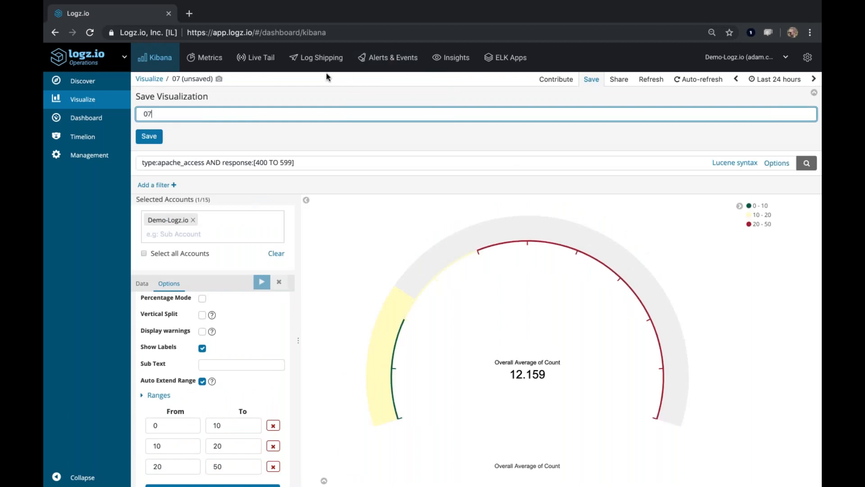
text(24 gauge)
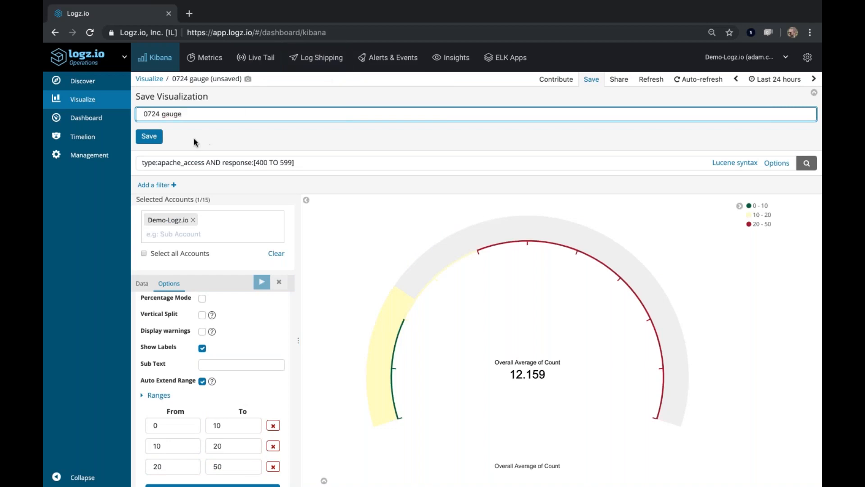
text( 400-599)
key(Return)
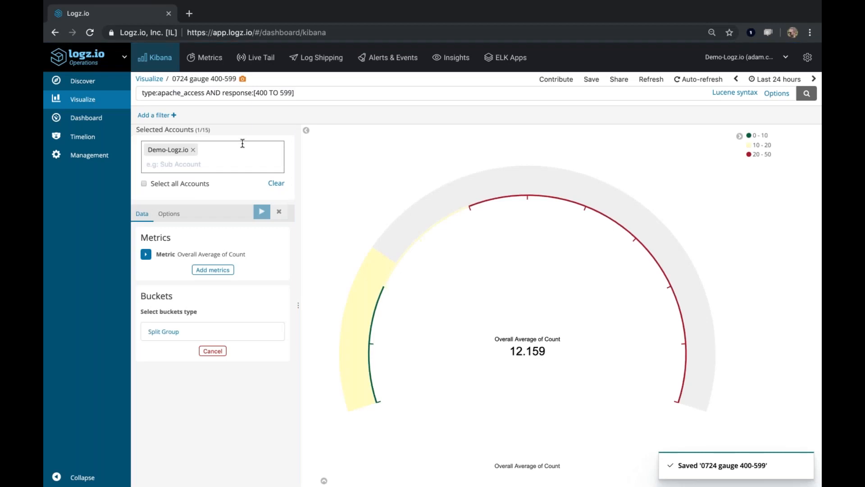
Change the gauge's query to type:apache_access AND response:200 and run the search.
drag(254, 93, 347, 93)
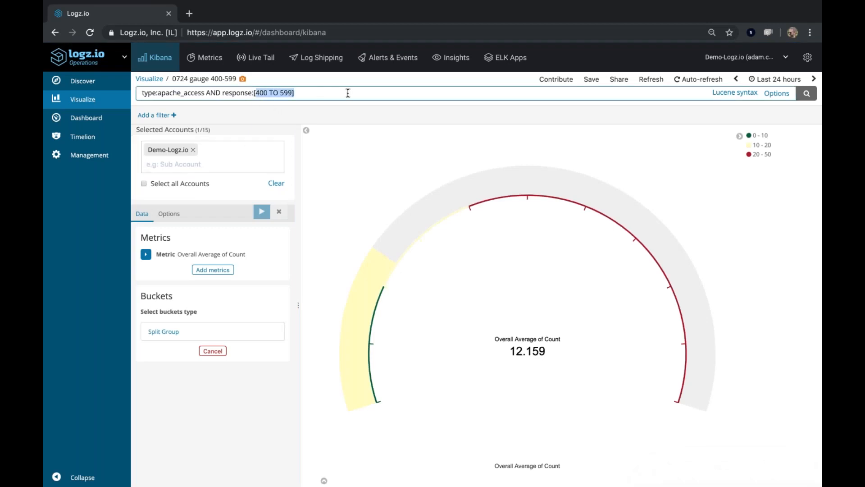
key(BackSpace)
text(200)
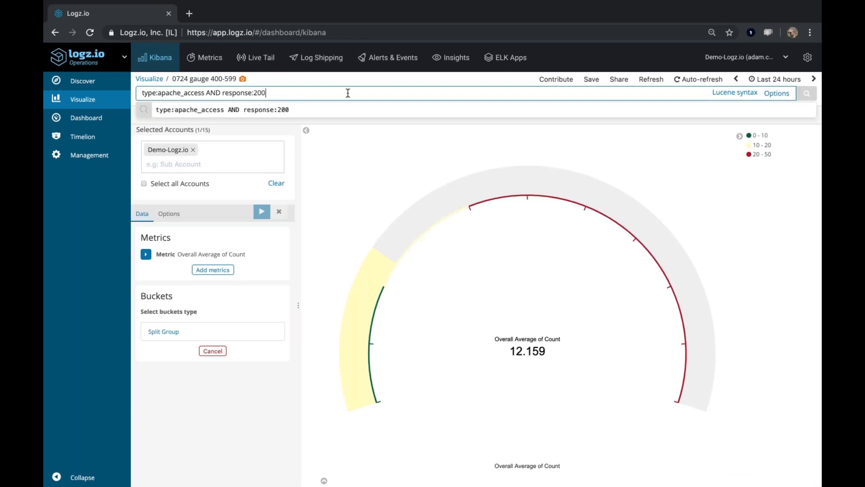
key(Return)
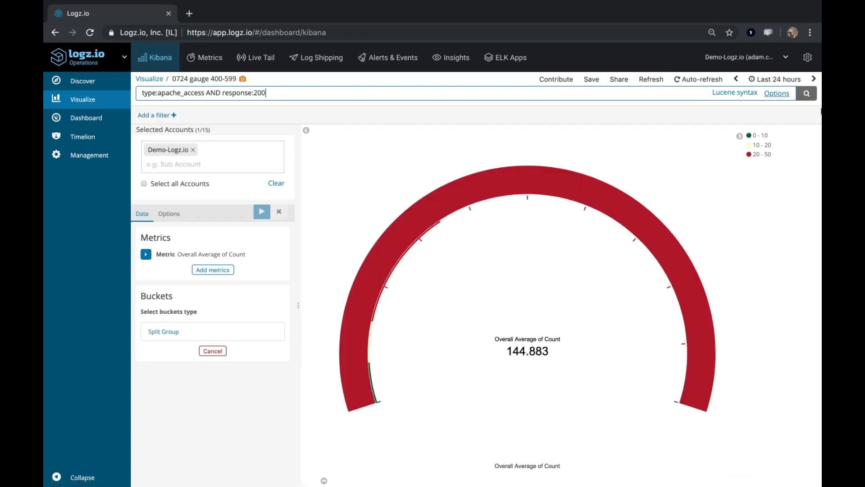
Reverse the gauge's Green to Red color schema and apply the change.
click(170, 214)
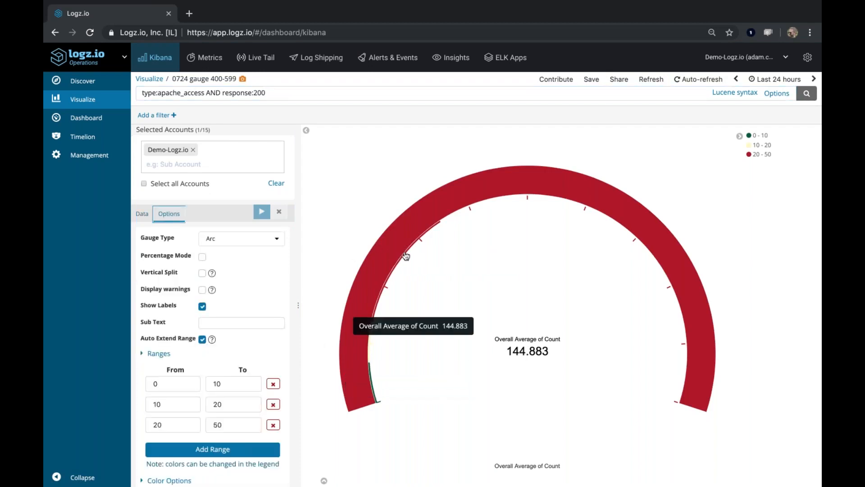
scroll(246, 362, down, 1)
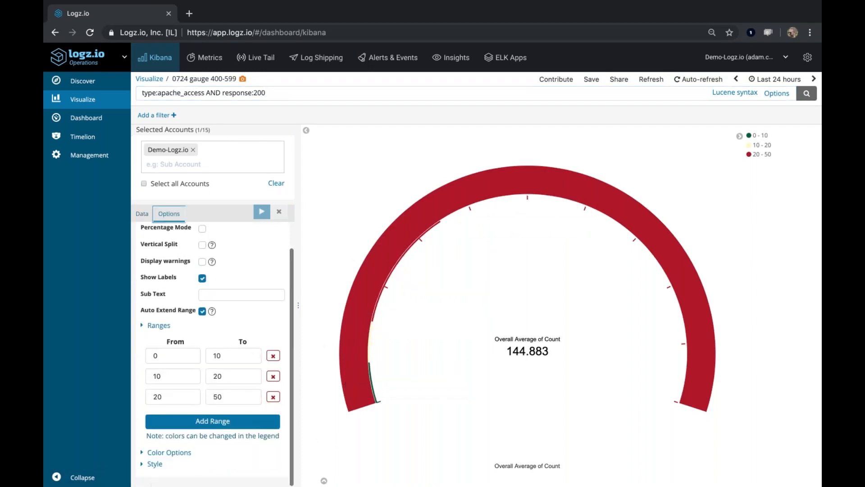
click(178, 452)
scroll(178, 444, down, 2)
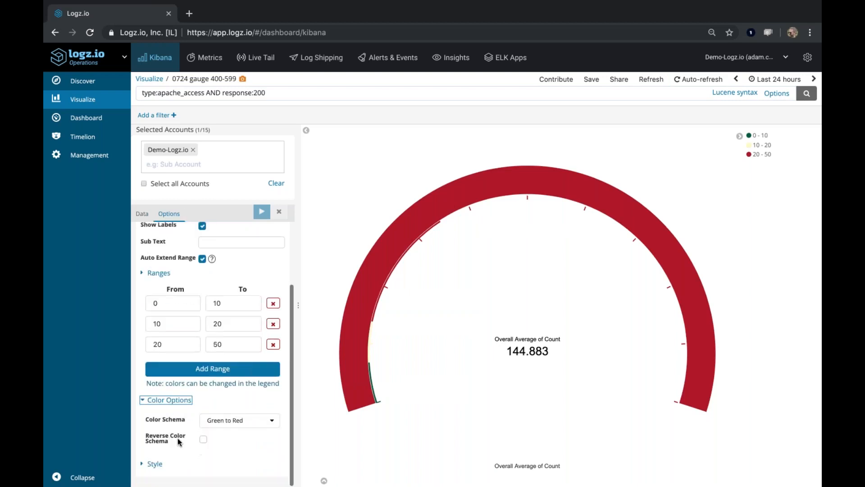
click(203, 439)
click(260, 214)
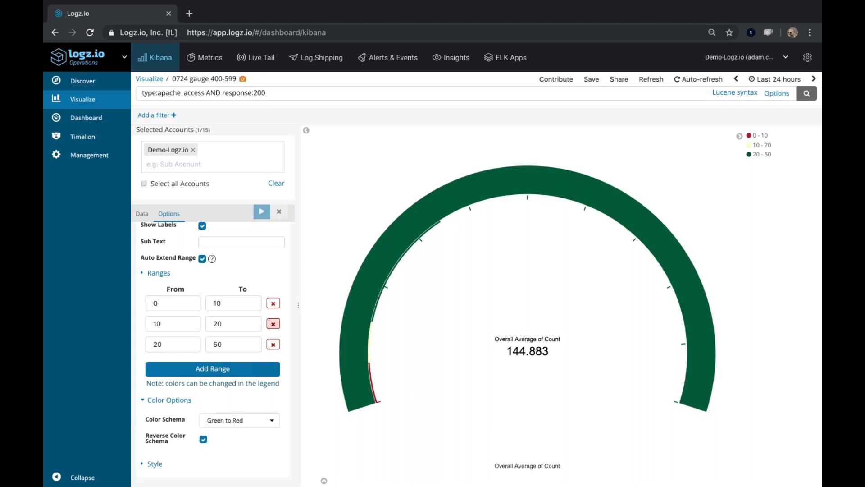
Set the gauge ranges to 0–110, 110–140 and 140–200 and apply them.
drag(224, 303, 202, 307)
text(110)
key(Tab)
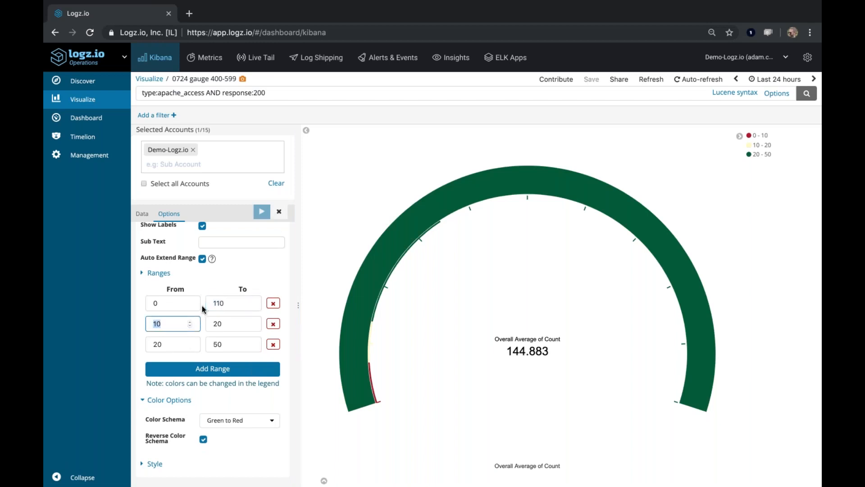
text(110)
key(Tab)
text(140)
key(Tab)
key(Tab)
text(140)
key(Tab)
text(200)
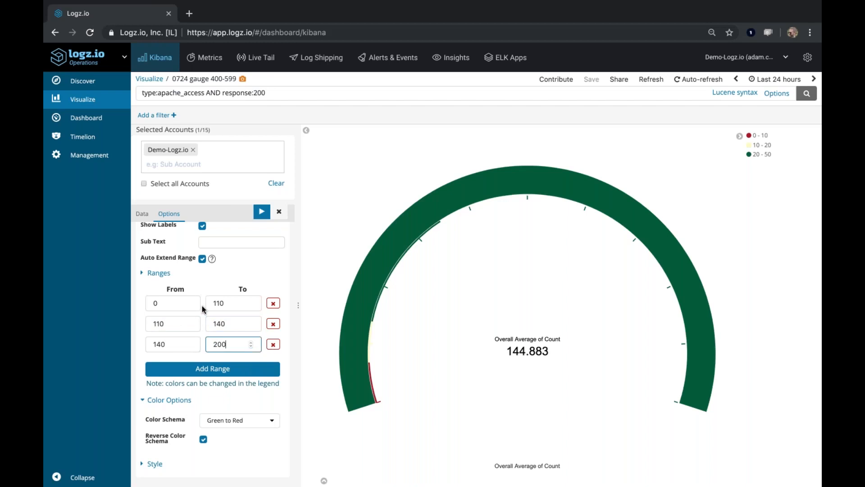
click(261, 212)
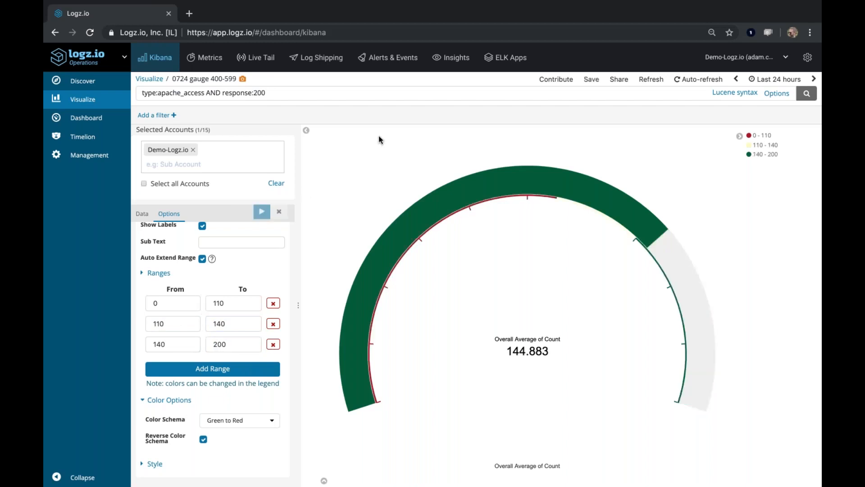
Save the modified gauge as a new visualization named "0724 gauge 200".
click(593, 82)
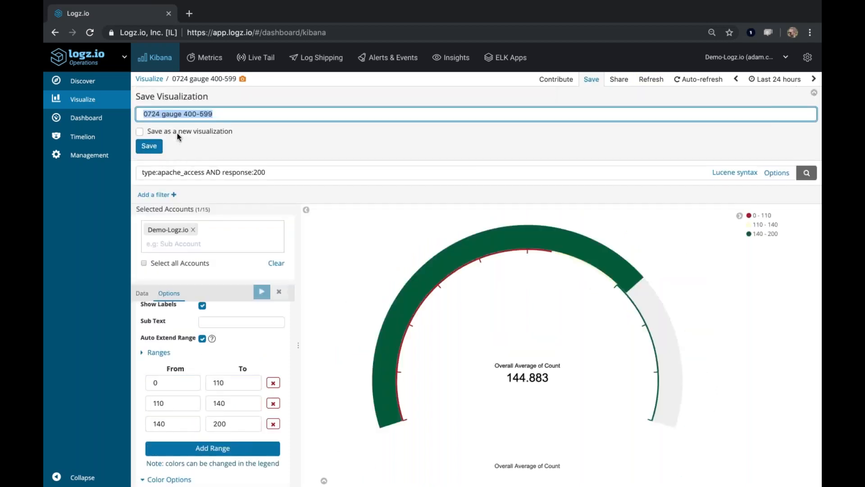
click(177, 134)
drag(184, 113, 254, 113)
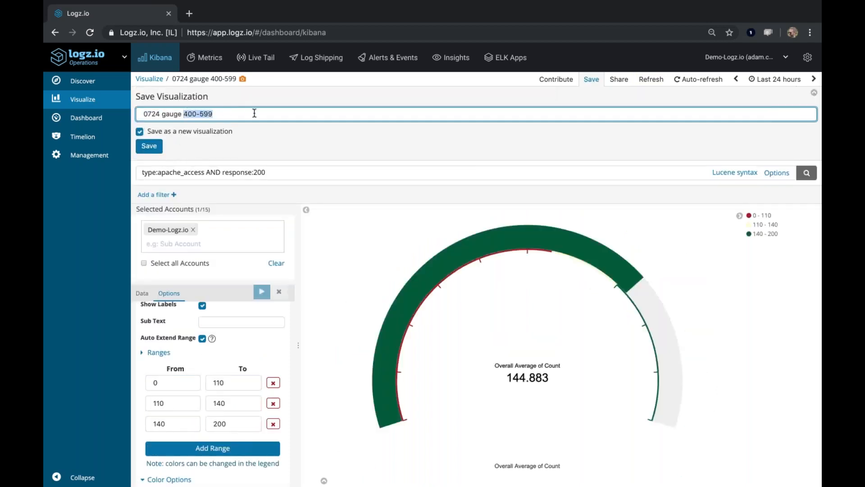
text(200)
click(157, 147)
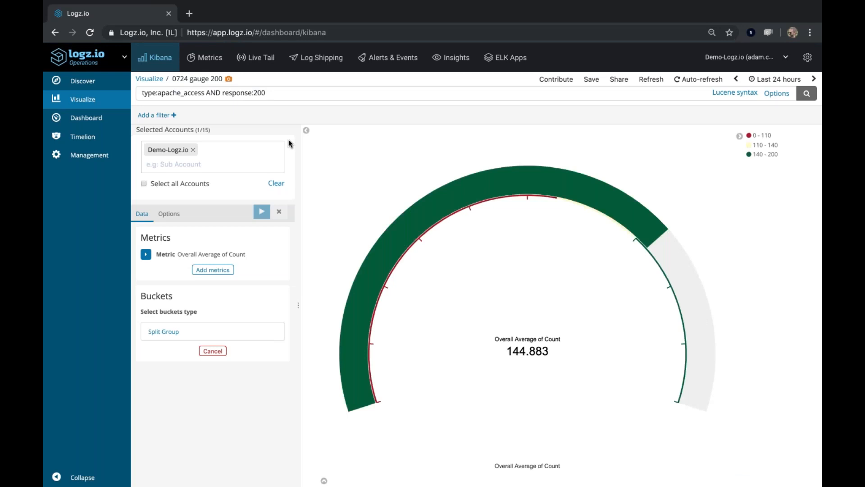
Create a new Data Table visualization from the [logzioCustomerIndex]YYMMDD index.
click(150, 81)
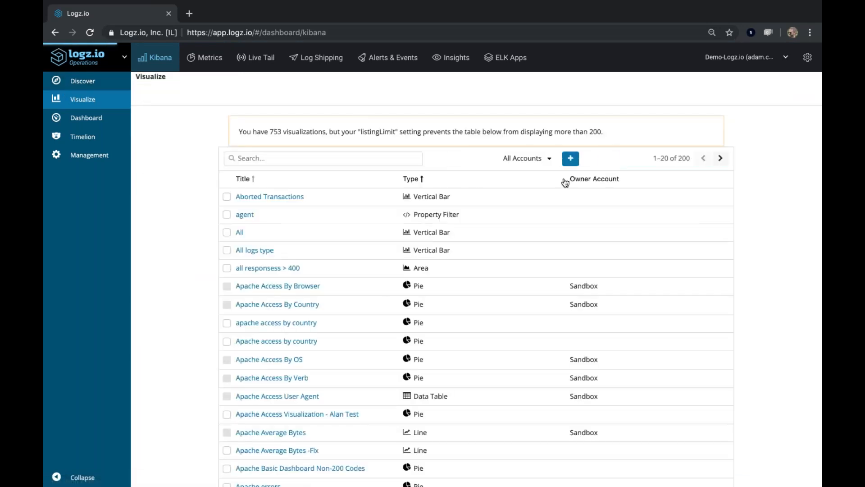
click(572, 160)
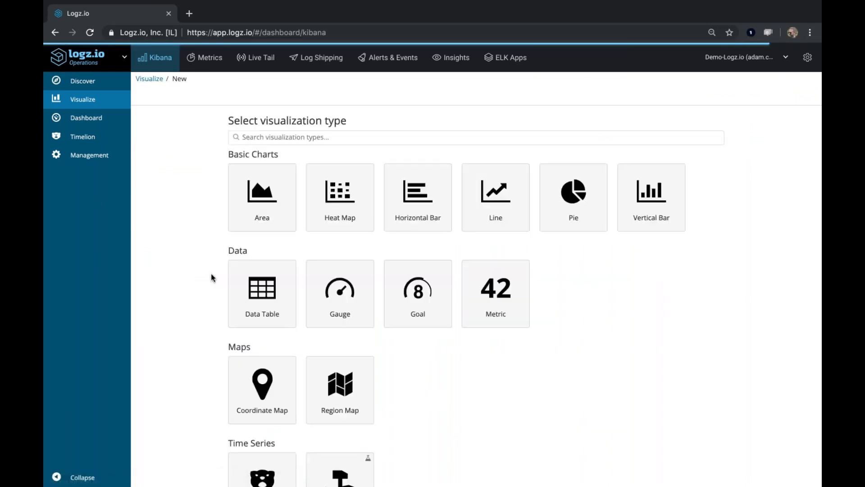
click(272, 296)
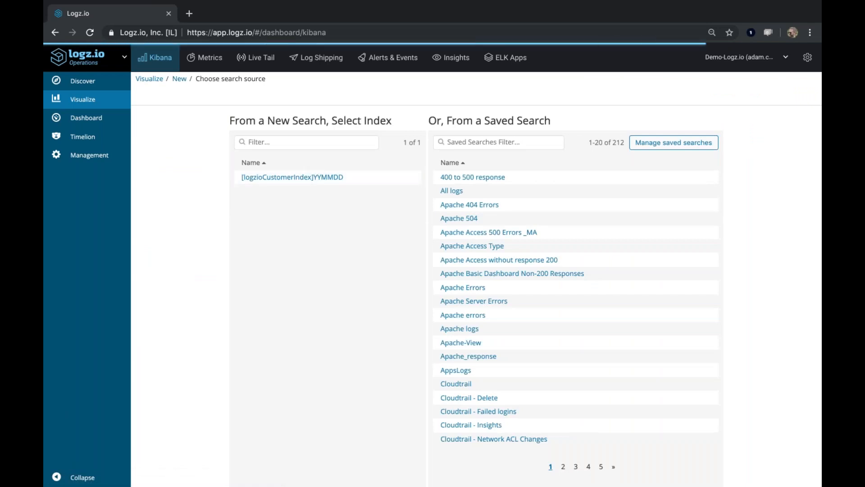
click(309, 176)
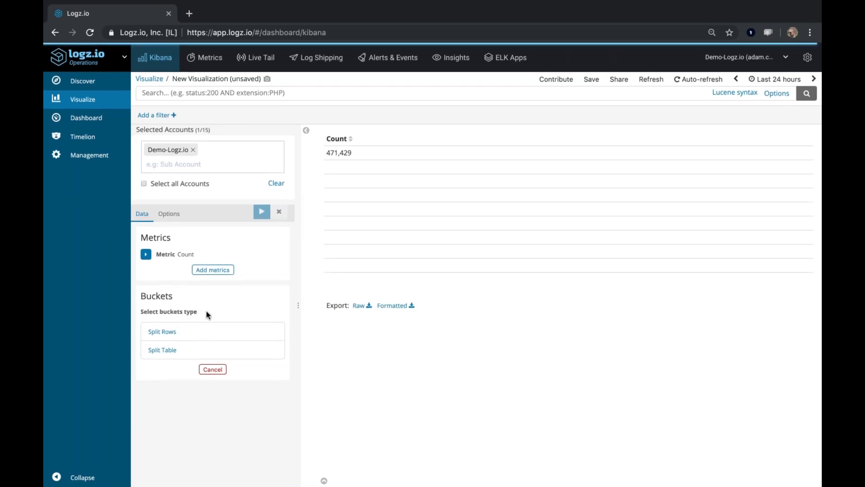
Split the data table's rows by a Terms aggregation on the os field.
click(170, 332)
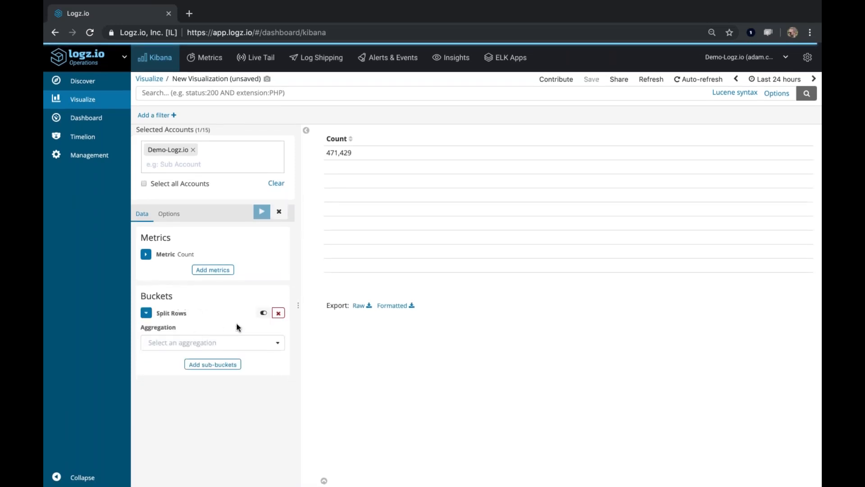
click(194, 347)
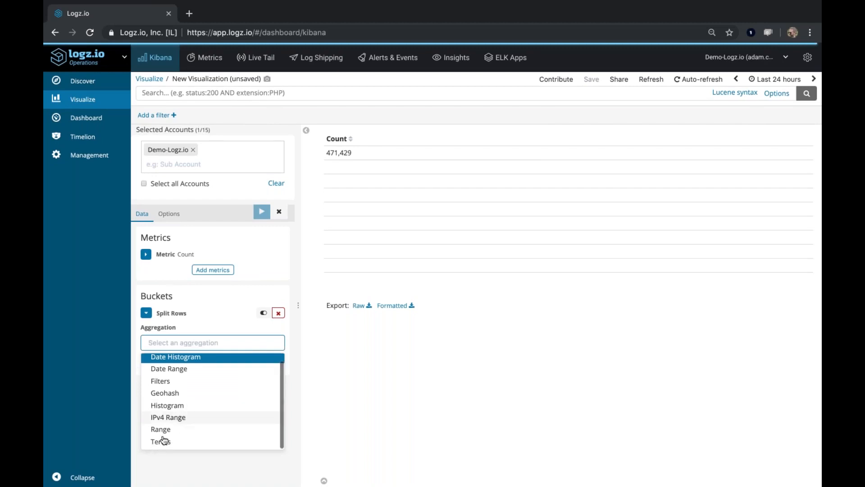
click(162, 441)
scroll(232, 297, down, 3)
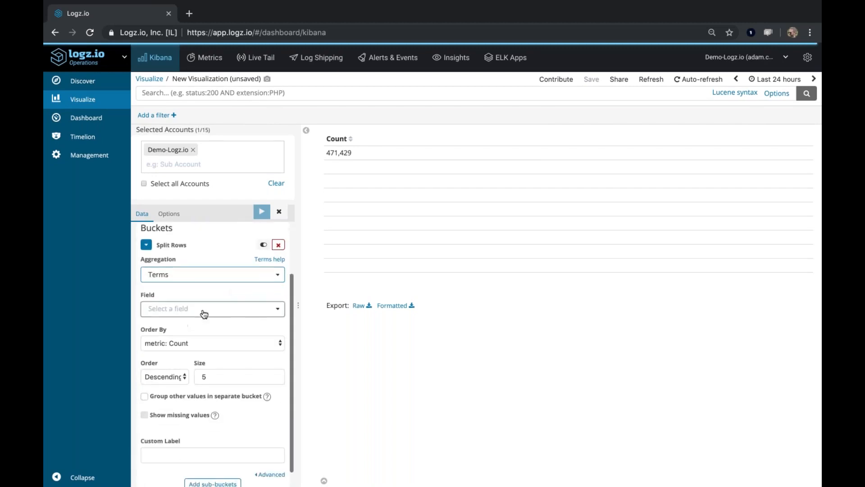
click(204, 311)
text(os)
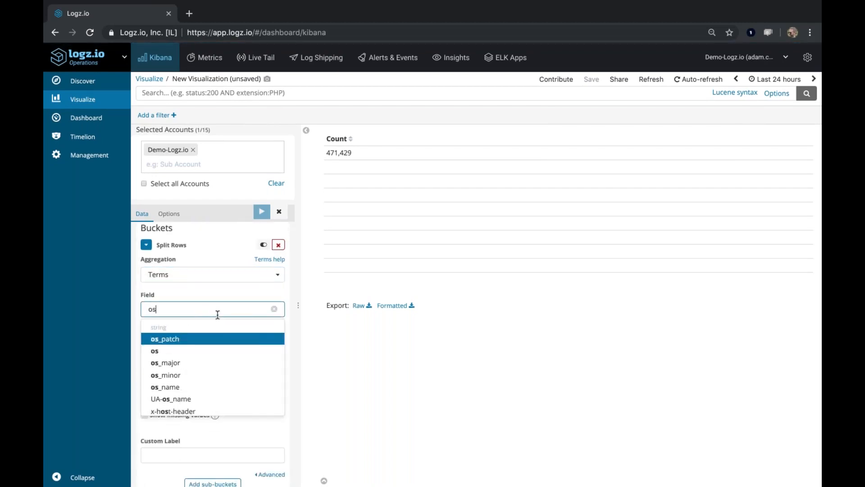
click(168, 350)
Set the os terms size to 10 and apply the change to the table.
click(221, 377)
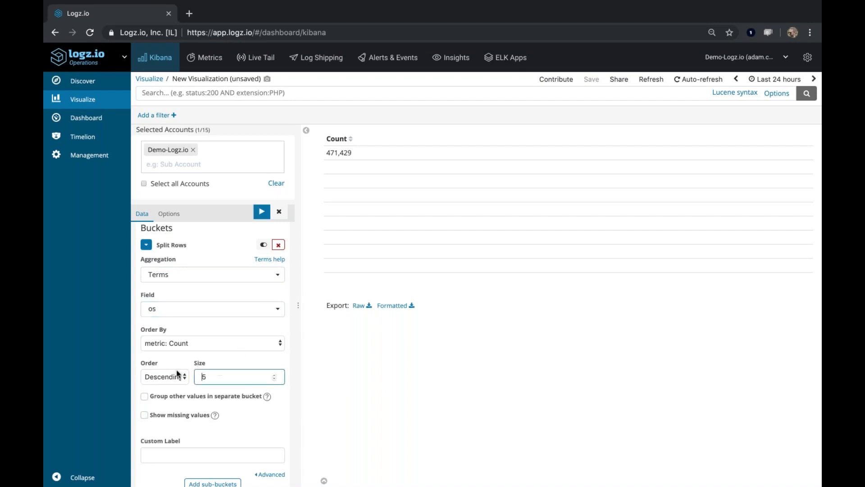
drag(212, 375, 184, 379)
text(1--)
key(BackSpace)
key(BackSpace)
text(0)
click(262, 211)
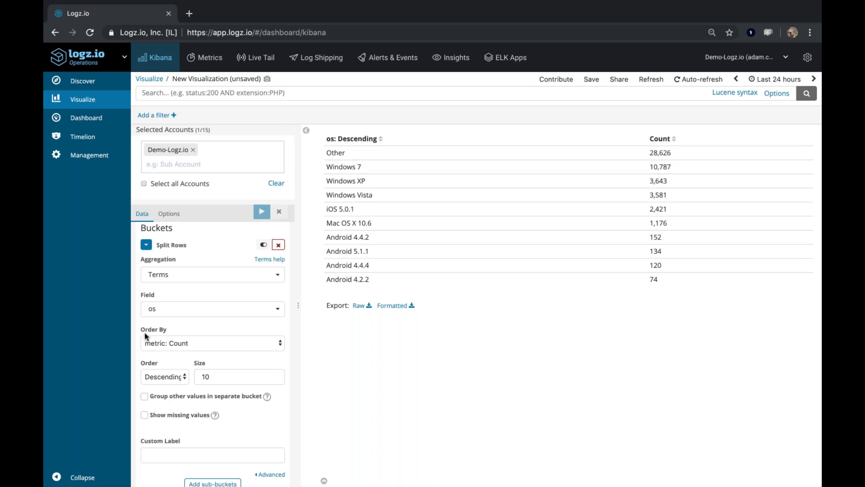
Change the row split to a Filters aggregation with os:Windows* as the first filter.
click(186, 278)
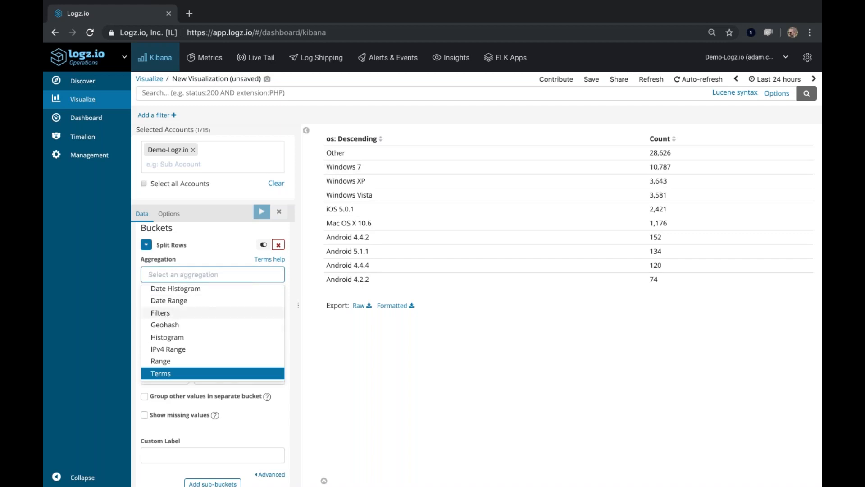
click(167, 314)
click(197, 380)
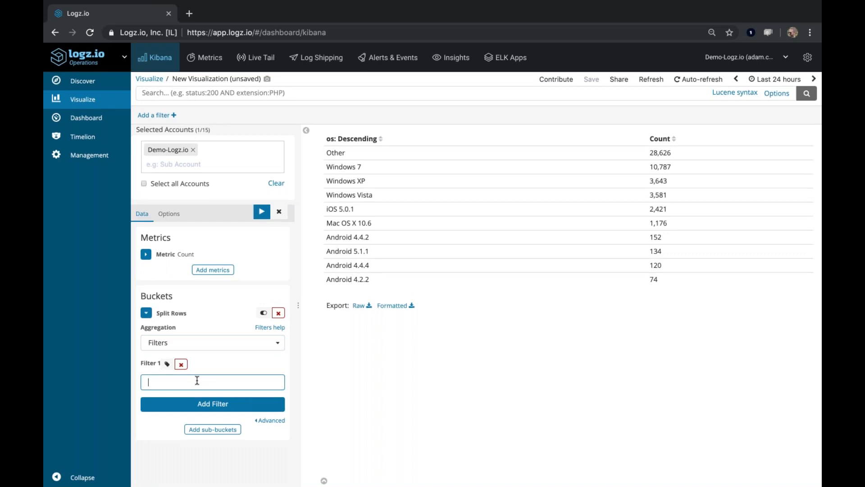
text(os:Windows*)
Label the first filter "Windows" and apply the change to the table.
click(167, 363)
click(171, 415)
text(Windows)
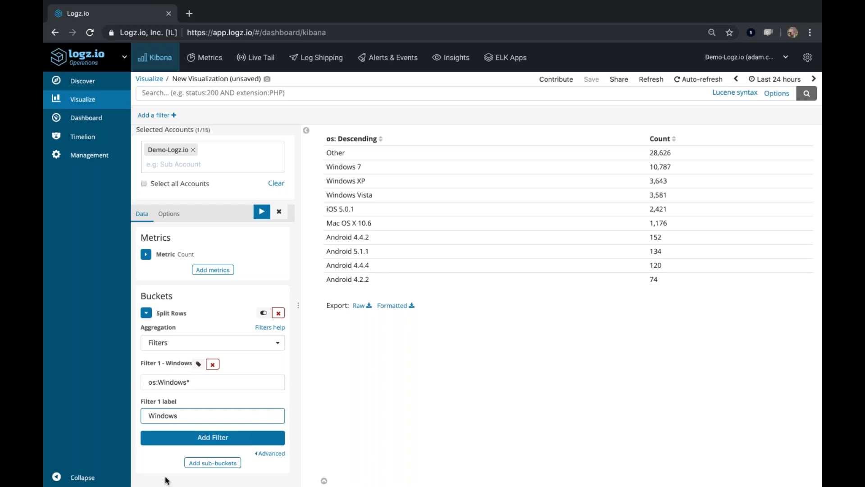
drag(148, 382, 212, 388)
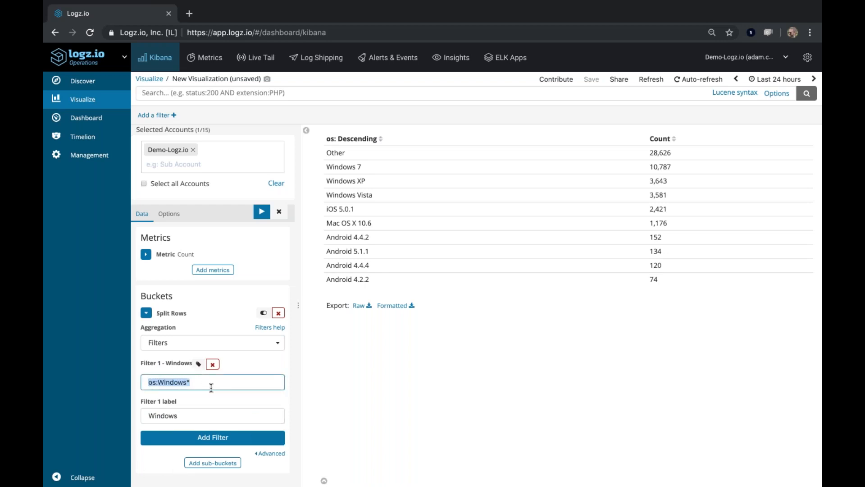
click(210, 388)
click(164, 377)
click(262, 211)
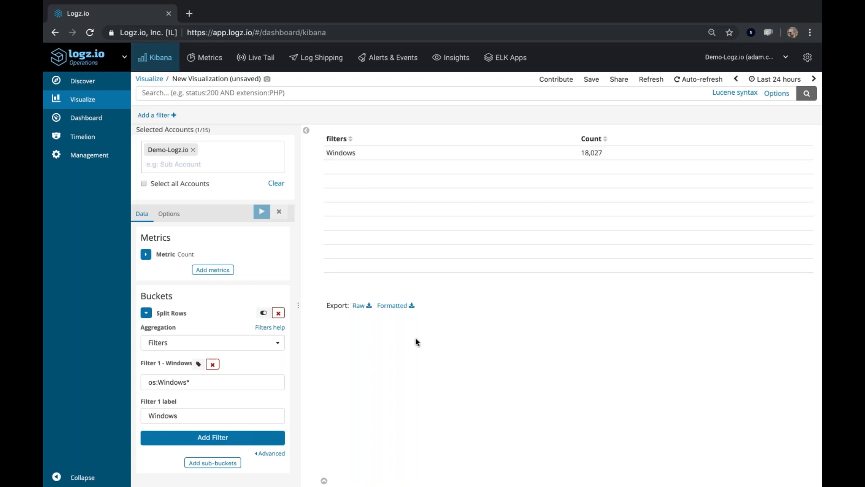
Add a second filter os:Android* labelled "Android" and apply it.
click(191, 383)
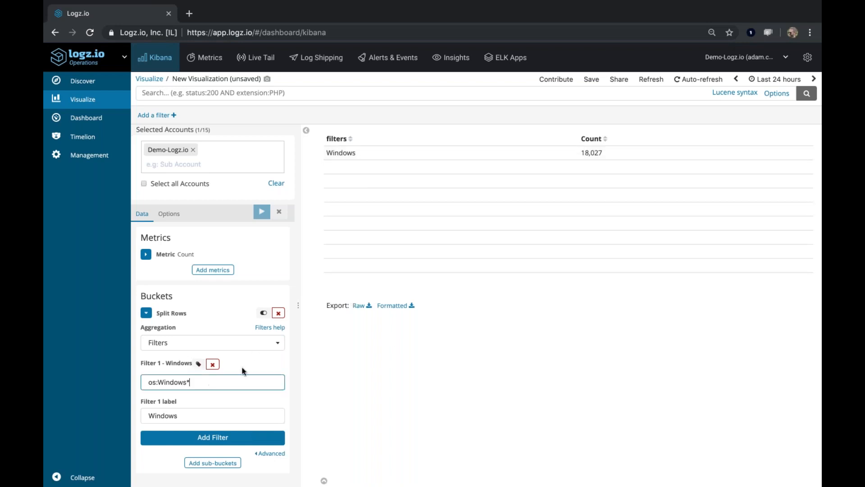
click(219, 441)
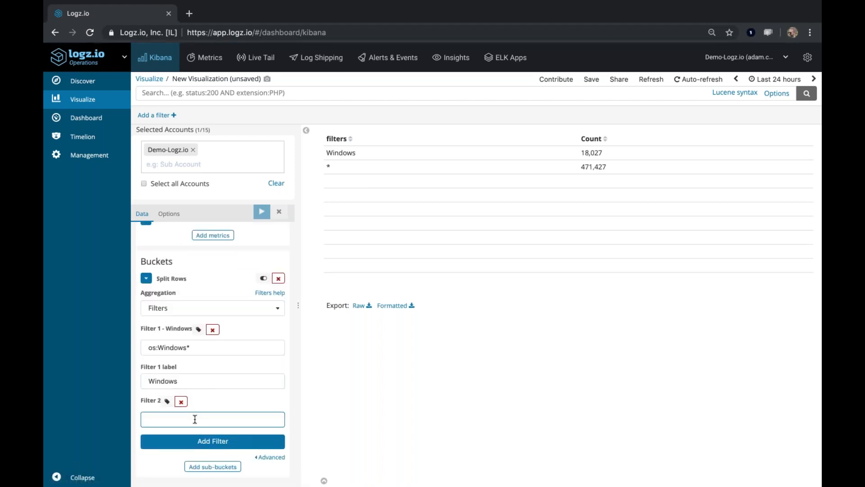
text(os:Android*)
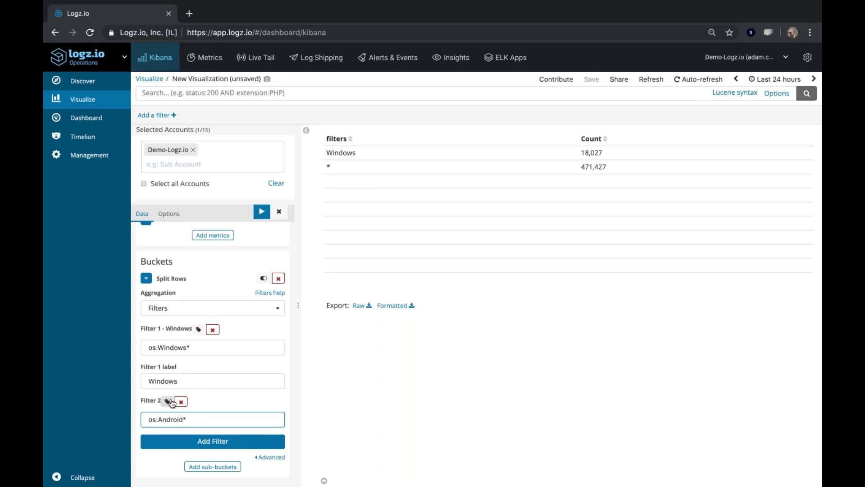
click(167, 400)
scroll(212, 405, down, 1)
click(183, 419)
text(Android)
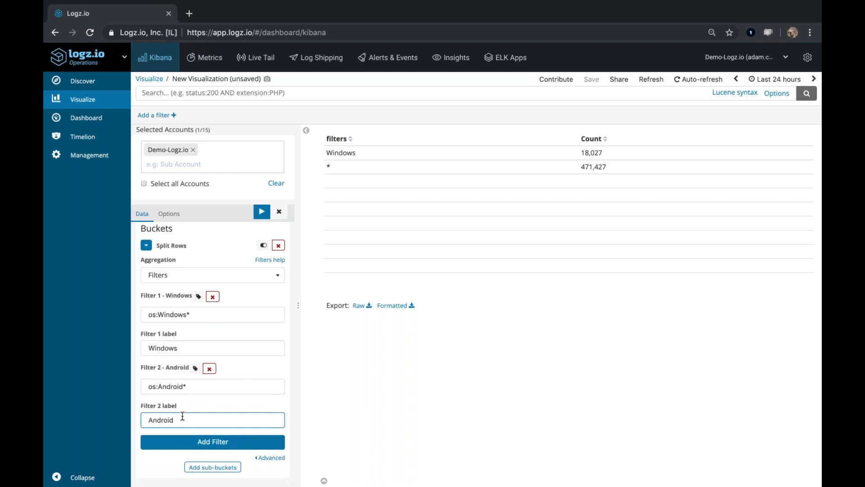
click(262, 211)
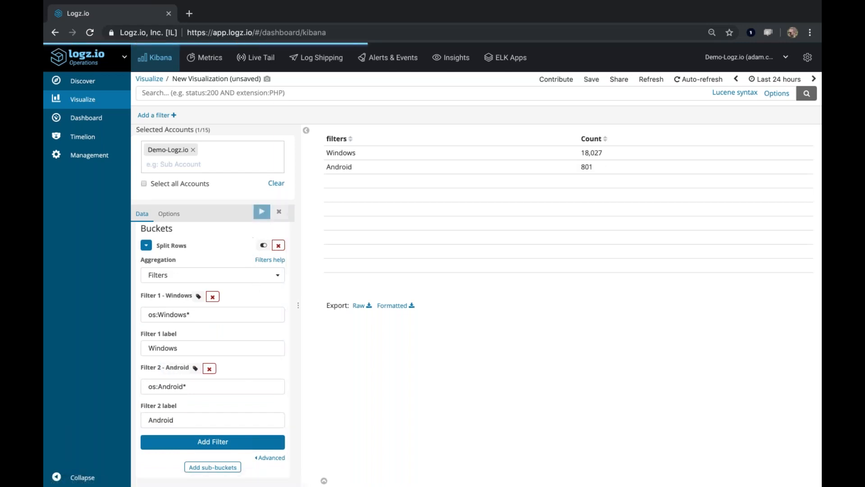
Add a third filter NOT os:Windows* AND NOT os:Android* labelled "Other" and apply it.
click(221, 447)
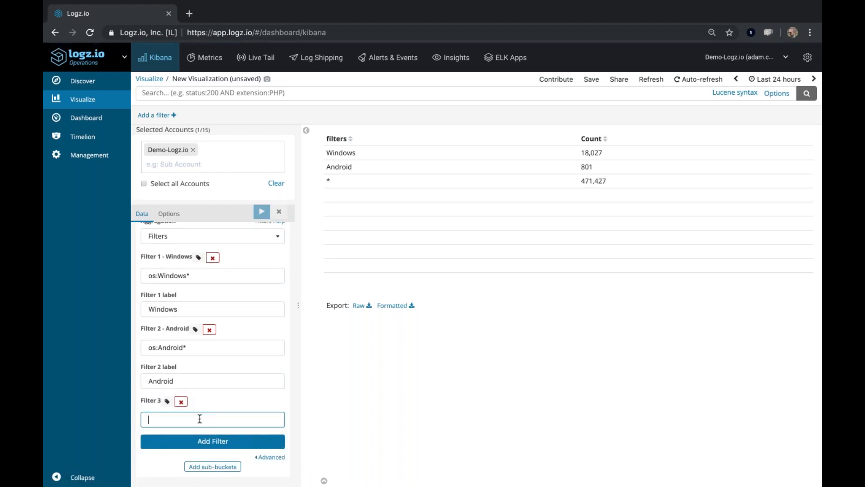
text(NOT os:Windows*)
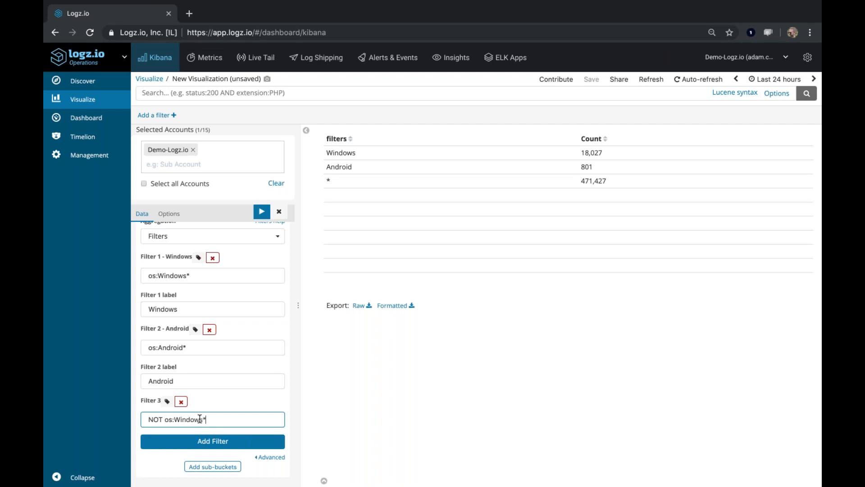
text( AND NOT os:Android*)
click(167, 401)
click(160, 453)
text(Other)
click(267, 215)
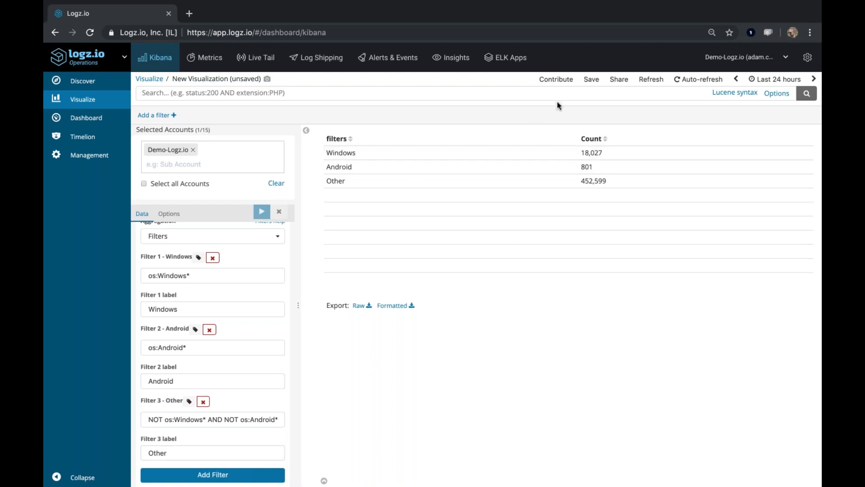
Save the data table visualization as "0724 filter table".
click(591, 78)
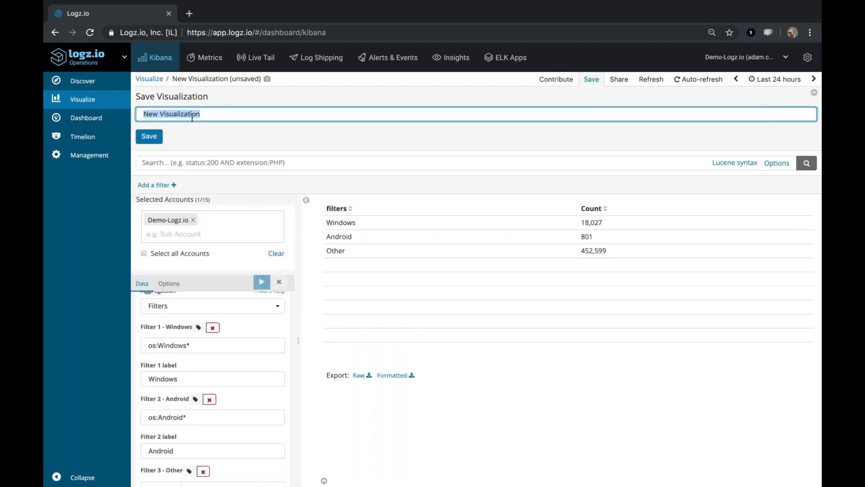
text(0724)
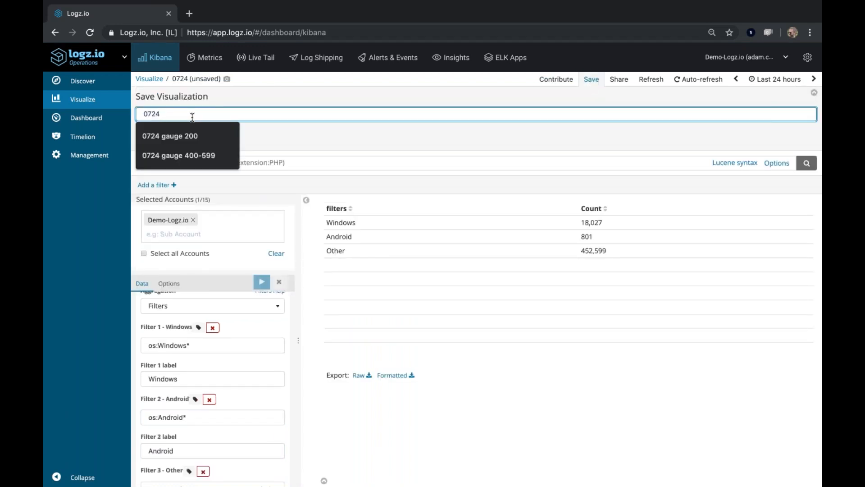
text( filter table)
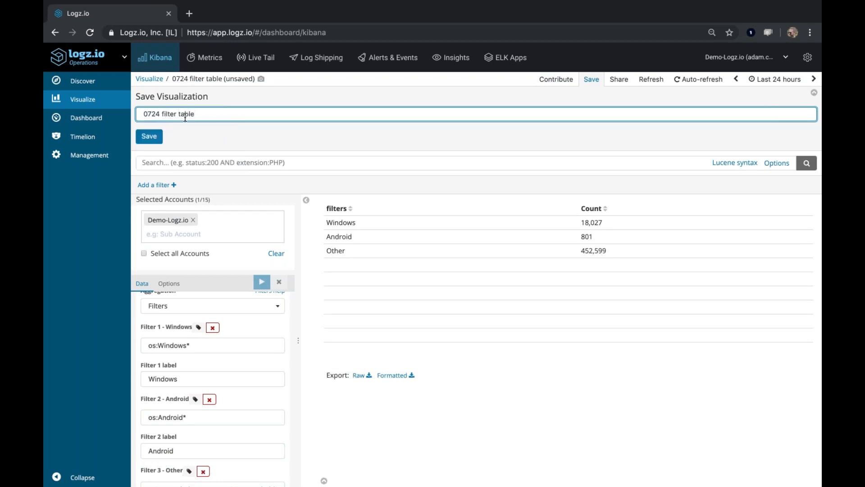
click(149, 136)
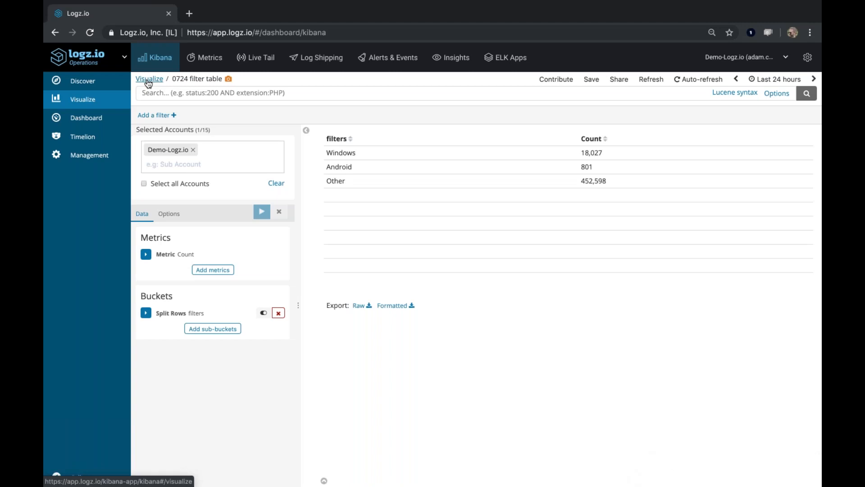
Create a new Heat Map visualization from the [logzioCustomerIndex]YYMMDD index.
click(148, 80)
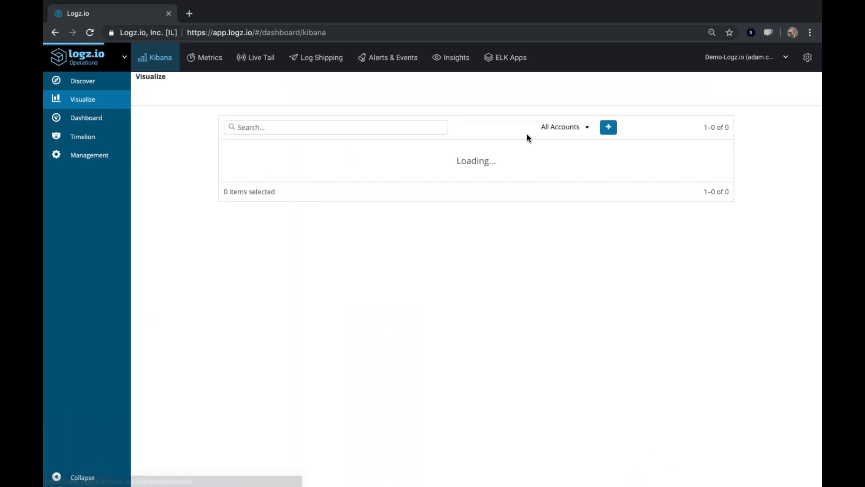
click(570, 158)
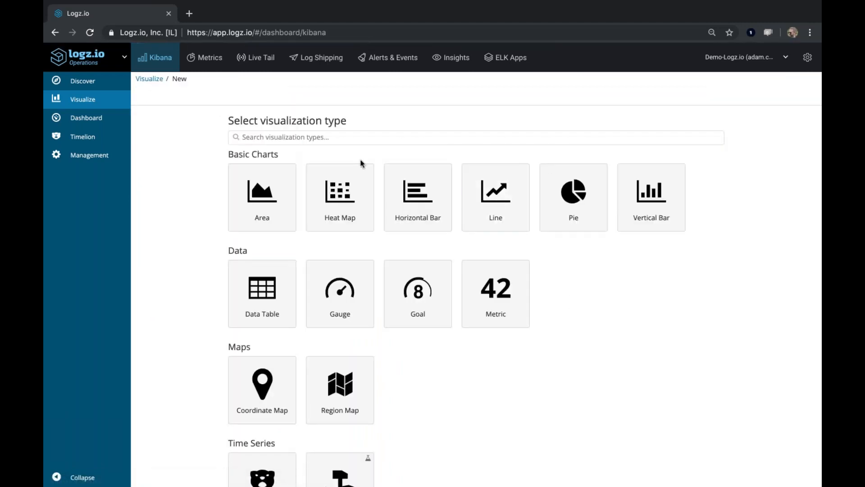
click(336, 212)
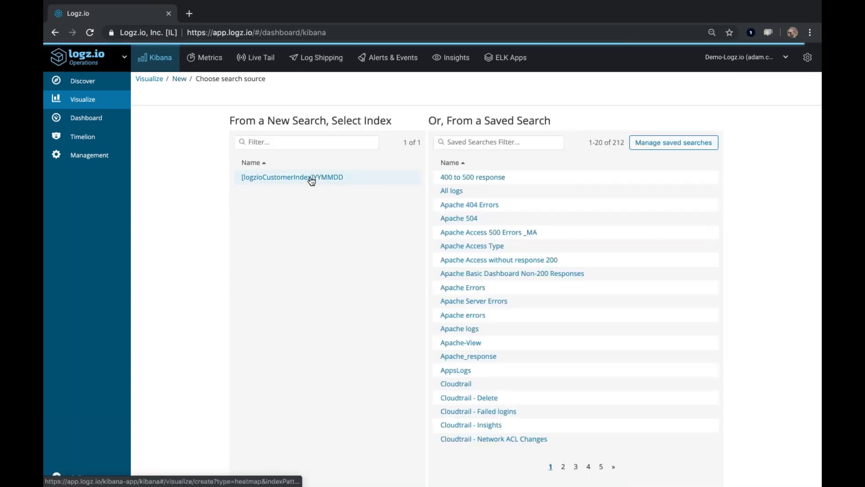
click(309, 177)
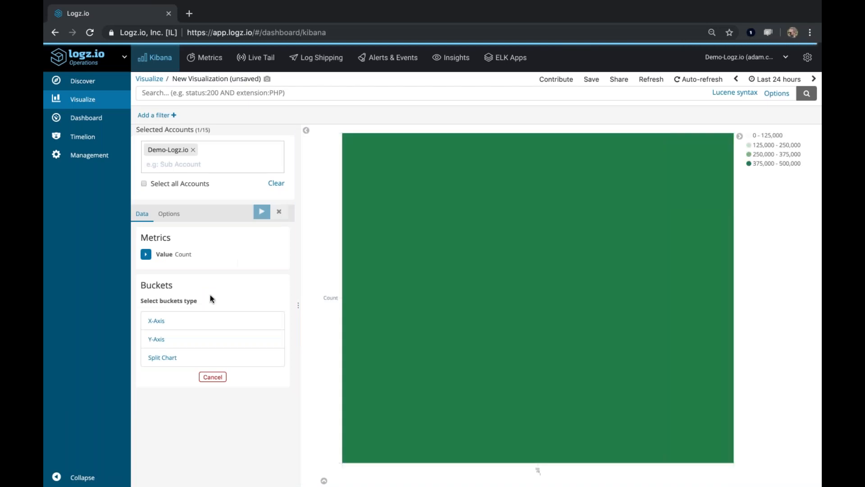
Add a Y-axis bucket to the heat map with a Terms aggregation on the request field.
click(184, 342)
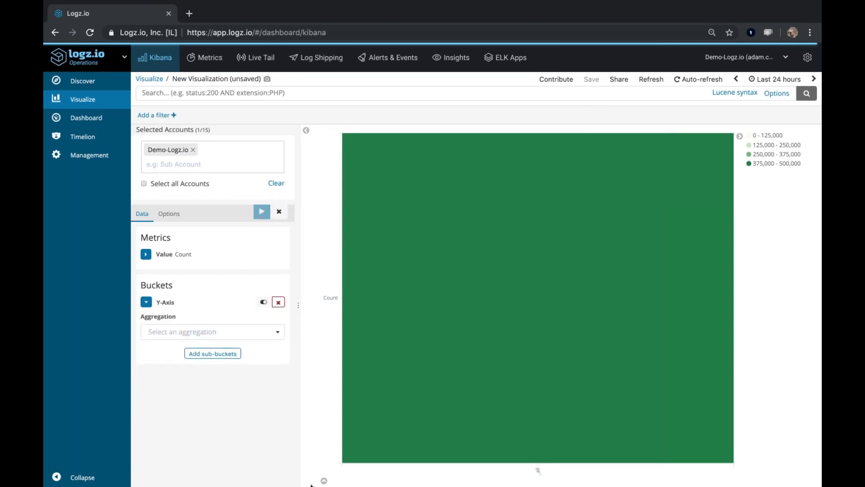
click(198, 333)
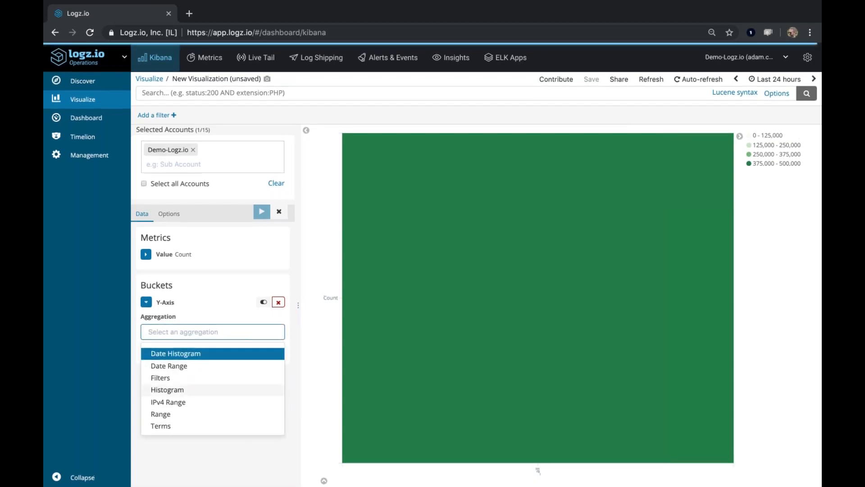
click(166, 430)
scroll(241, 382, down, 3)
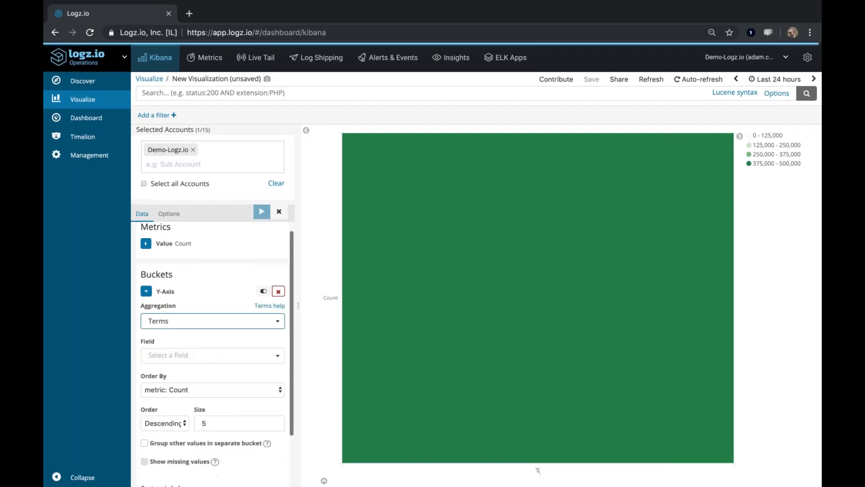
click(197, 307)
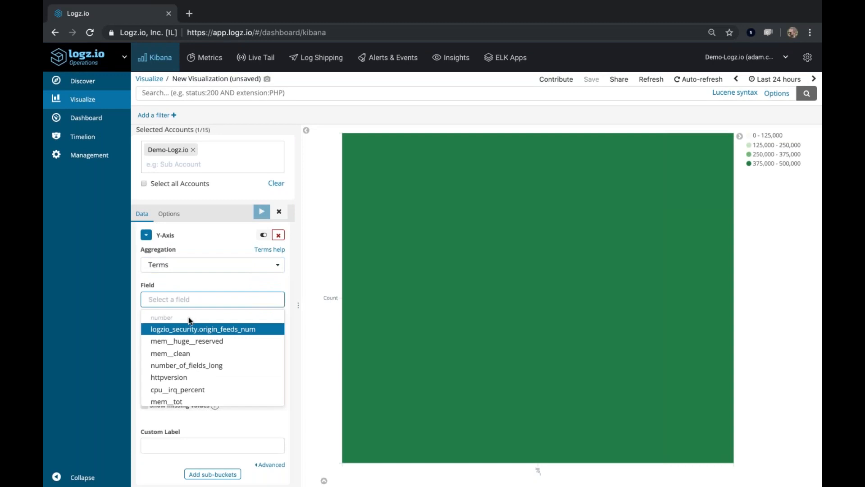
text(request)
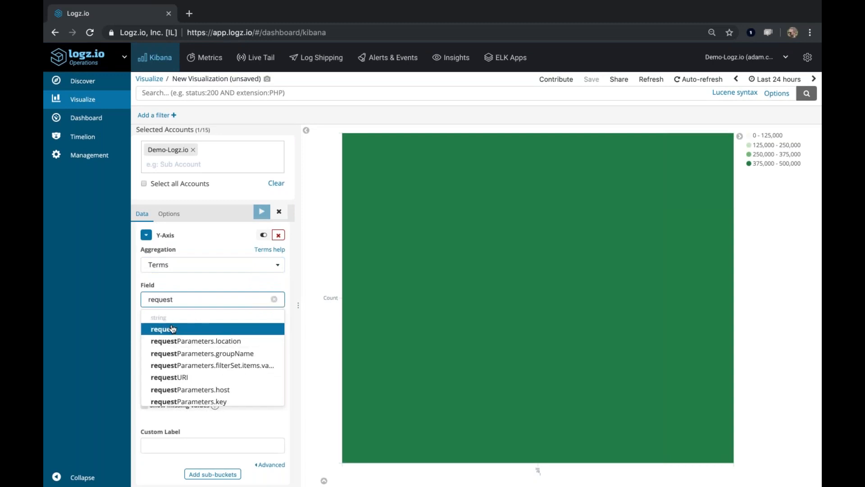
click(172, 329)
Set the Y-axis request terms size to 10 and apply the change to the heat map.
click(224, 367)
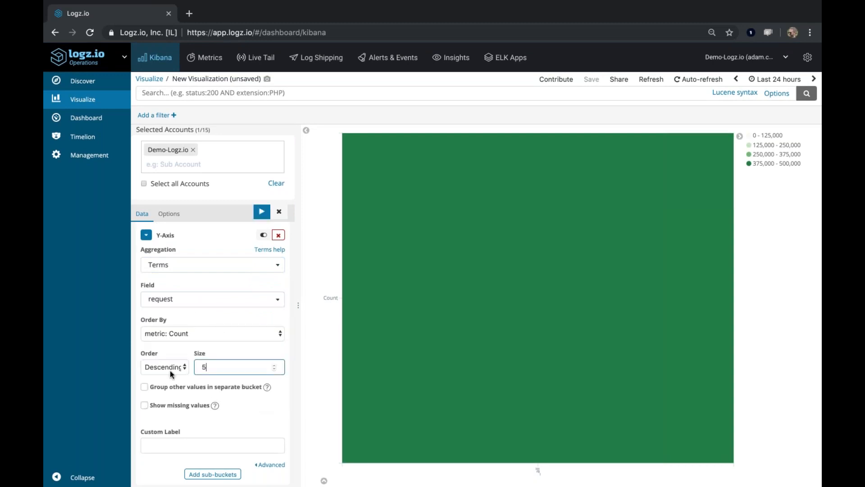
key(BackSpace)
text(10)
click(257, 217)
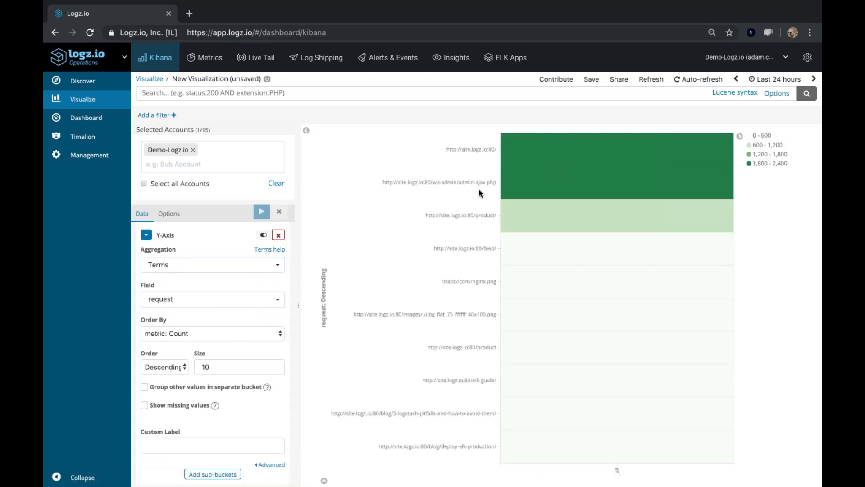
drag(445, 150, 494, 156)
key(ctrl+c)
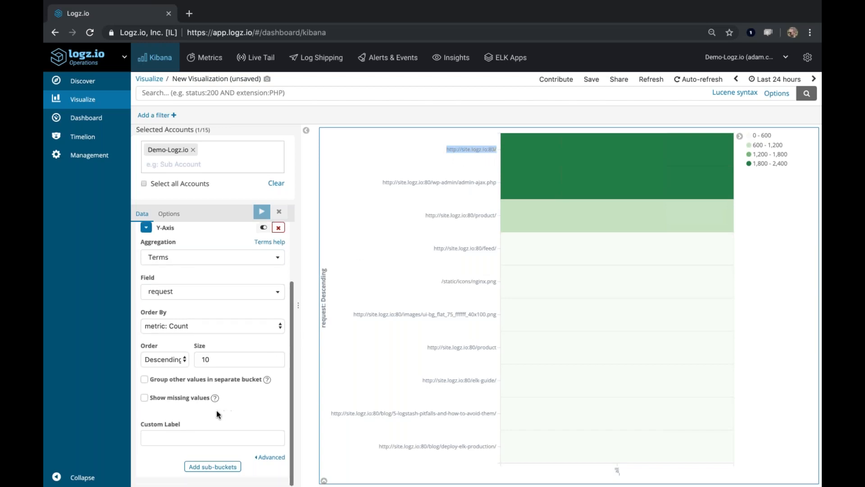
click(266, 458)
scroll(266, 450, down, 2)
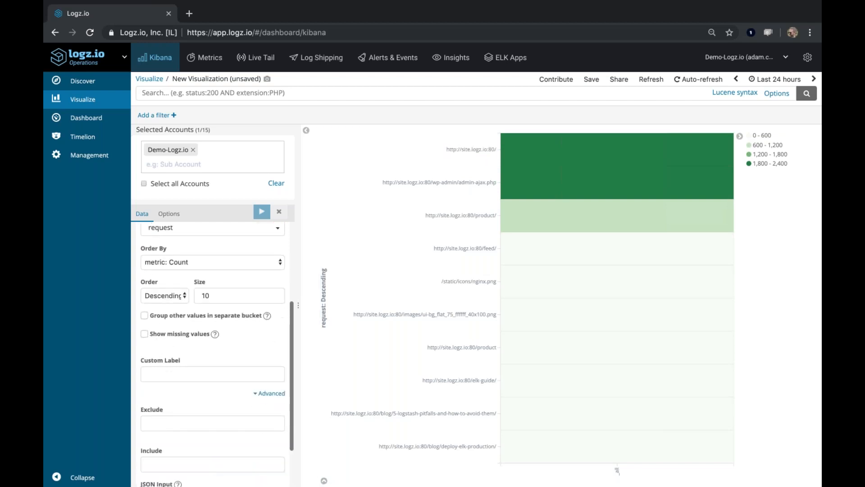
click(172, 398)
key(ctrl+v)
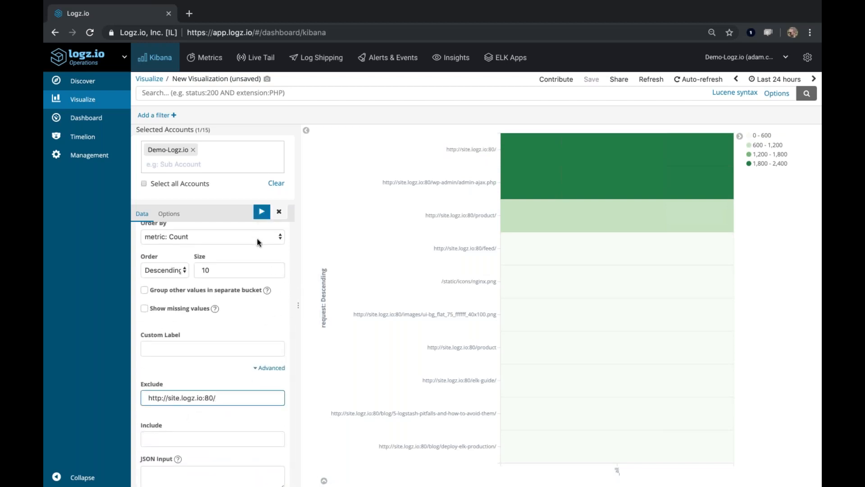
click(261, 212)
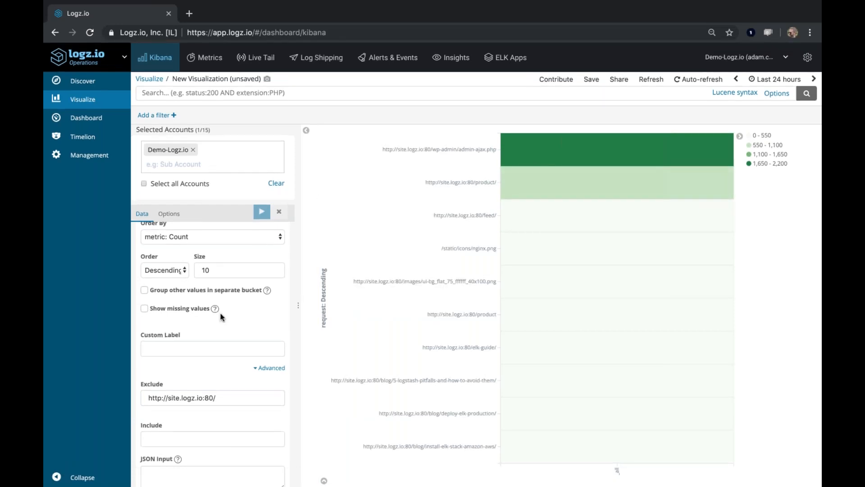
scroll(223, 317, up, 3)
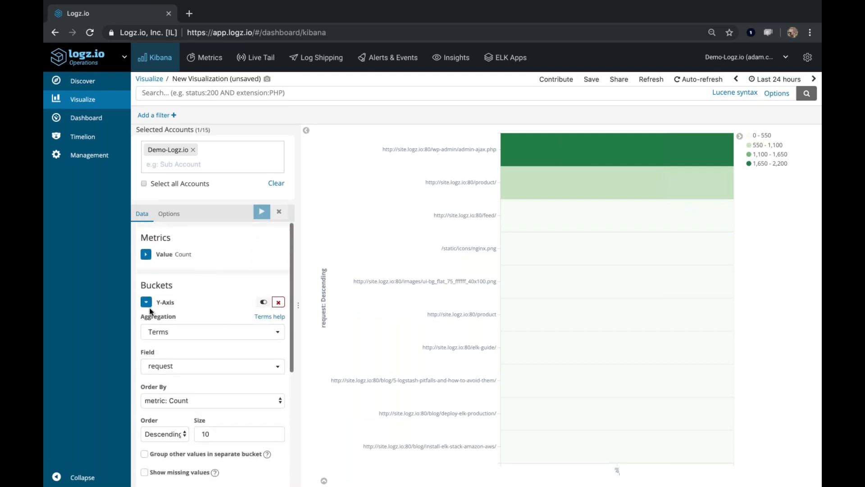
click(145, 302)
click(191, 318)
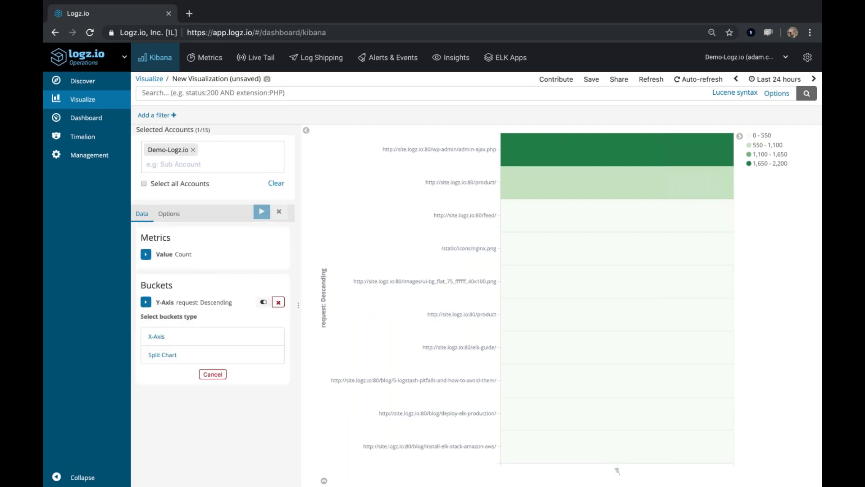
click(166, 336)
click(221, 348)
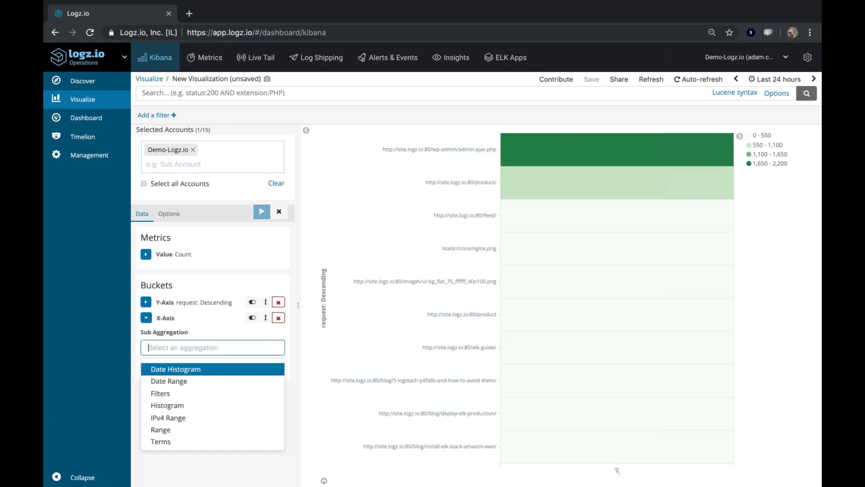
click(196, 368)
click(261, 212)
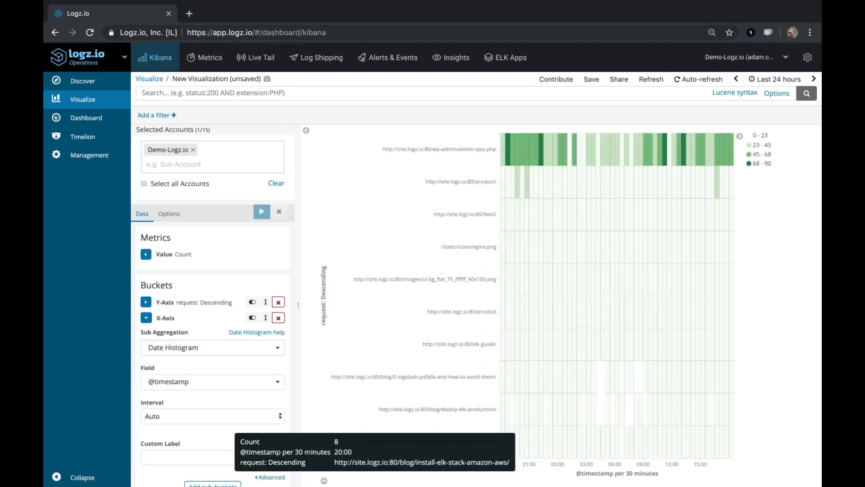
mouse_move(508, 144)
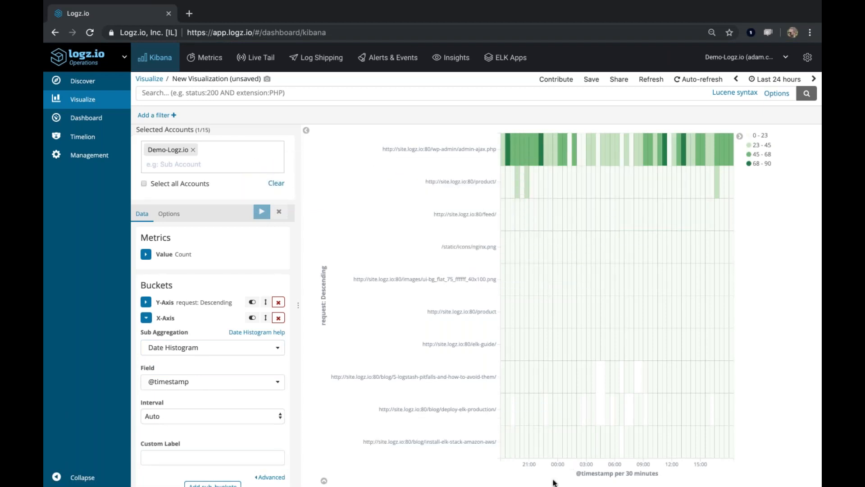
Set the heat map's number of colors to 9 and apply the change.
click(170, 214)
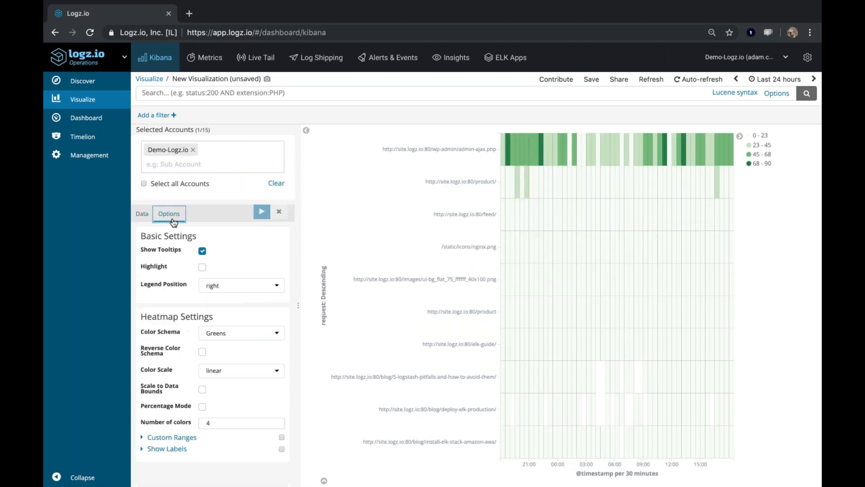
click(273, 421)
click(274, 421)
click(274, 421)
click(273, 421)
click(274, 421)
click(261, 211)
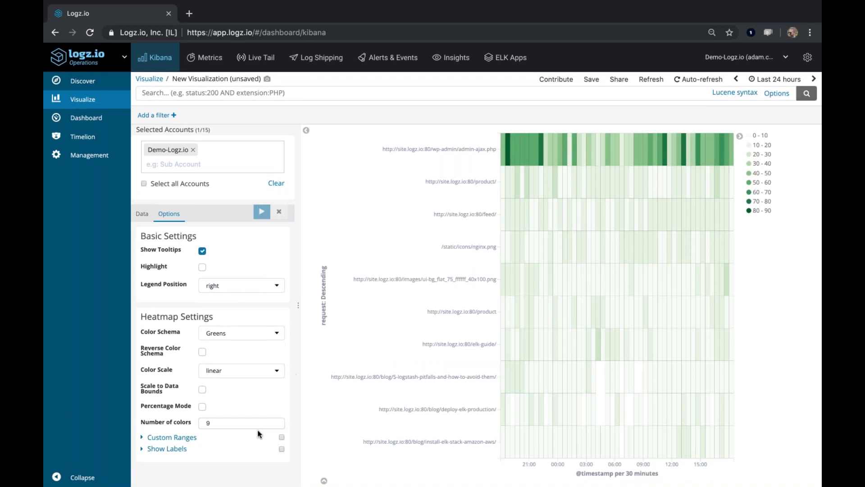
Reduce the heat map's number of colors to 4 and apply the change.
click(274, 424)
click(274, 425)
click(273, 425)
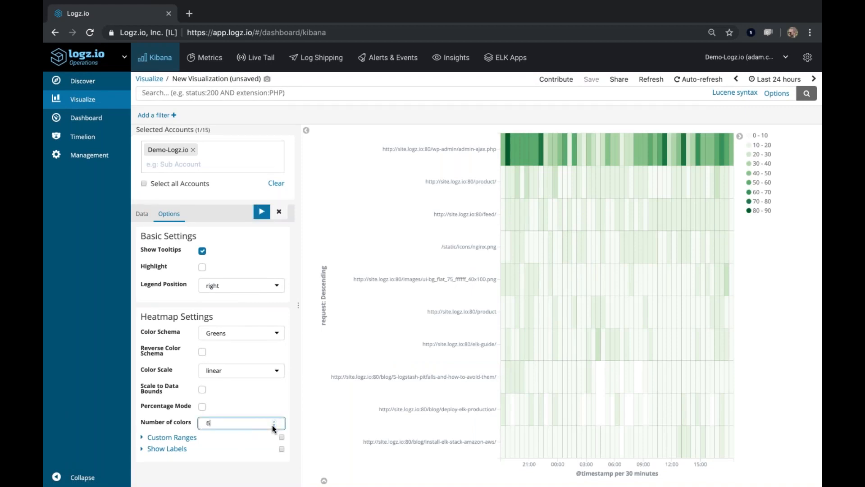
click(261, 212)
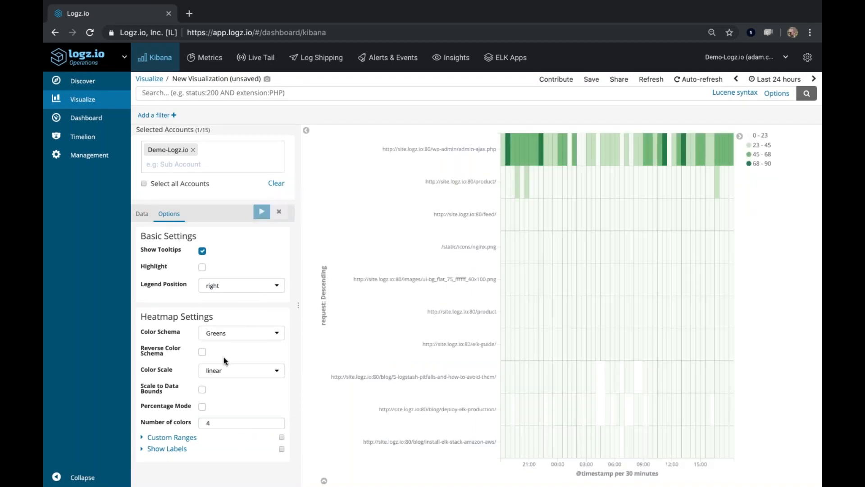
Change the heat map's color schema to Yellow to Red and apply it.
click(219, 341)
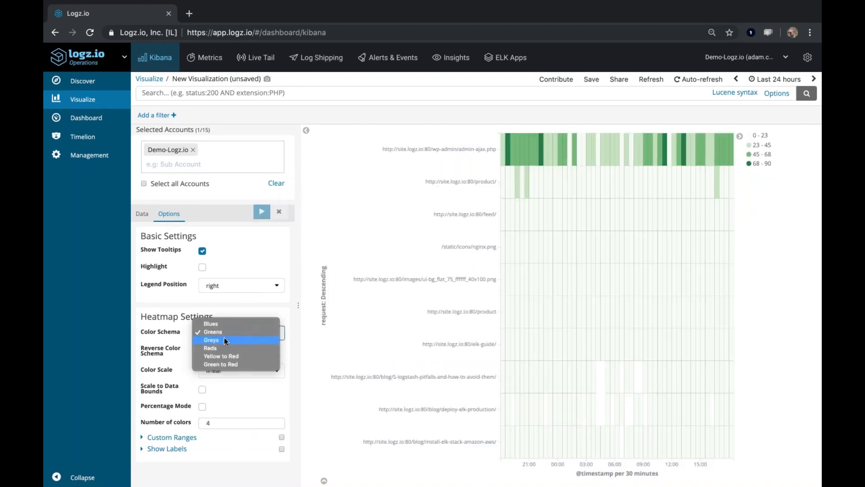
click(243, 355)
click(261, 211)
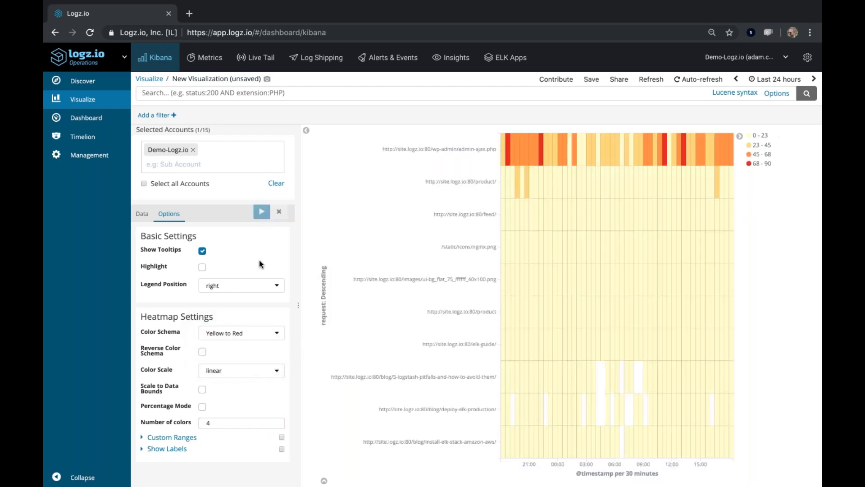
Save the heat map visualization as "0724 heat map".
click(591, 80)
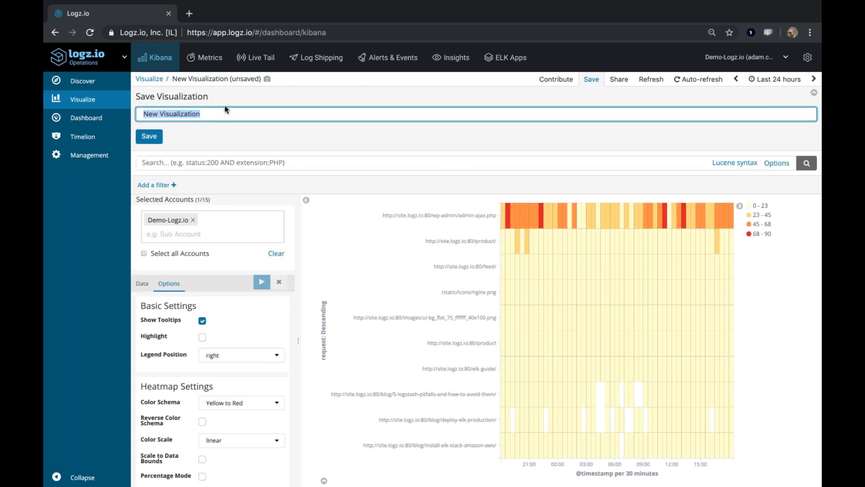
text(0724)
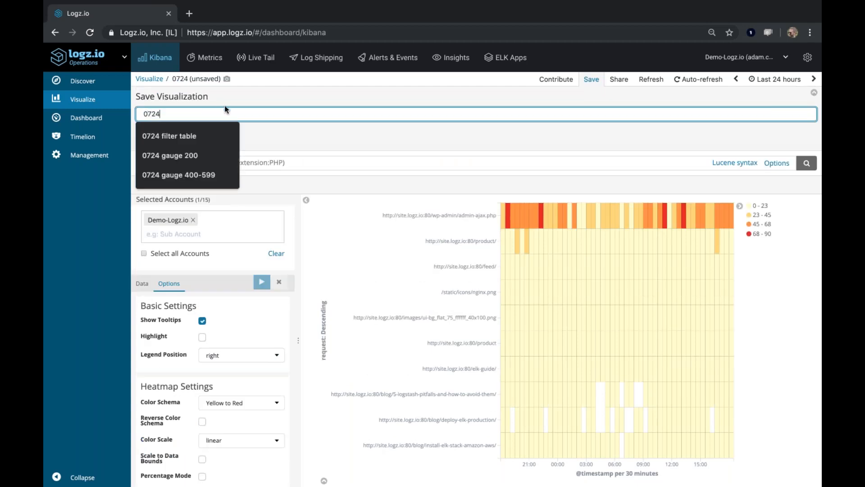
text( heat map)
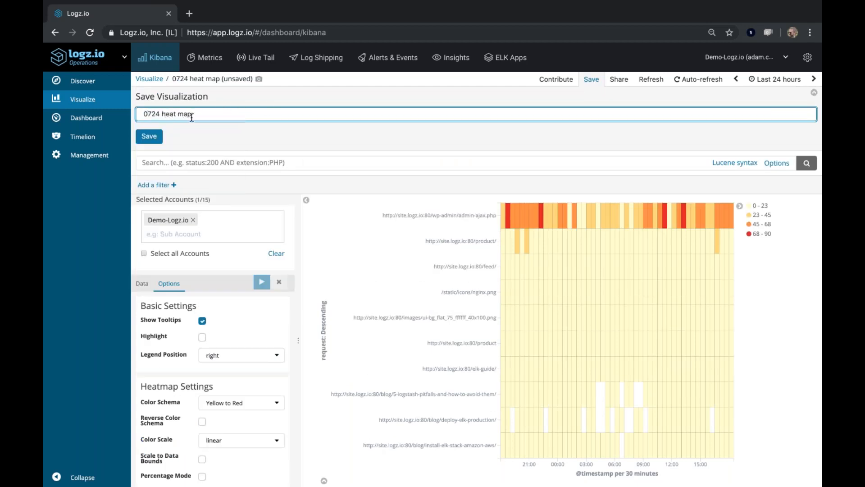
click(148, 136)
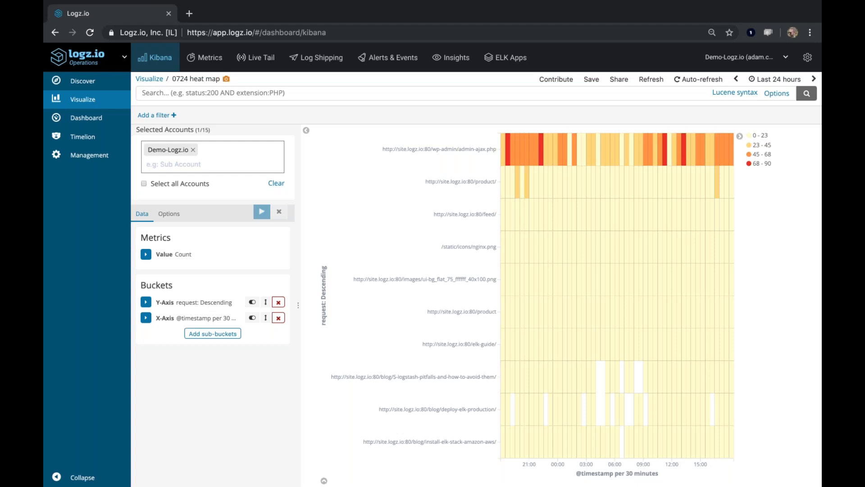
Create a new Line visualization from the [logzioCustomerIndex]YYMMDD index.
click(149, 79)
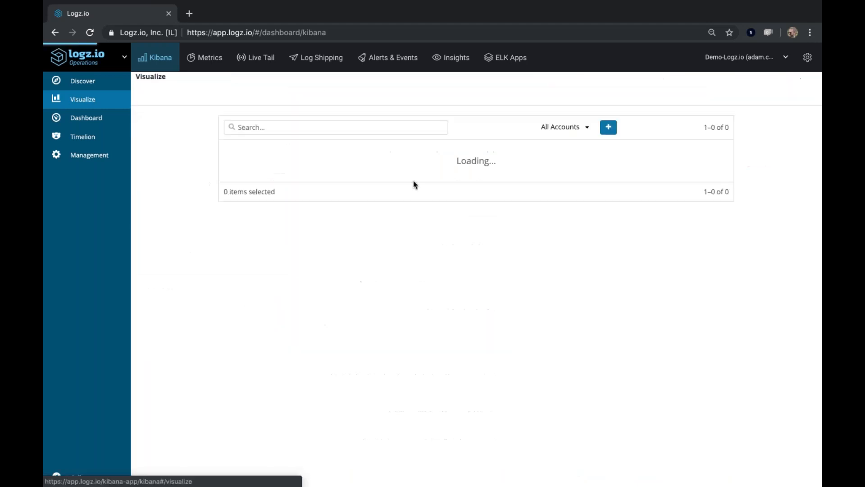
click(570, 159)
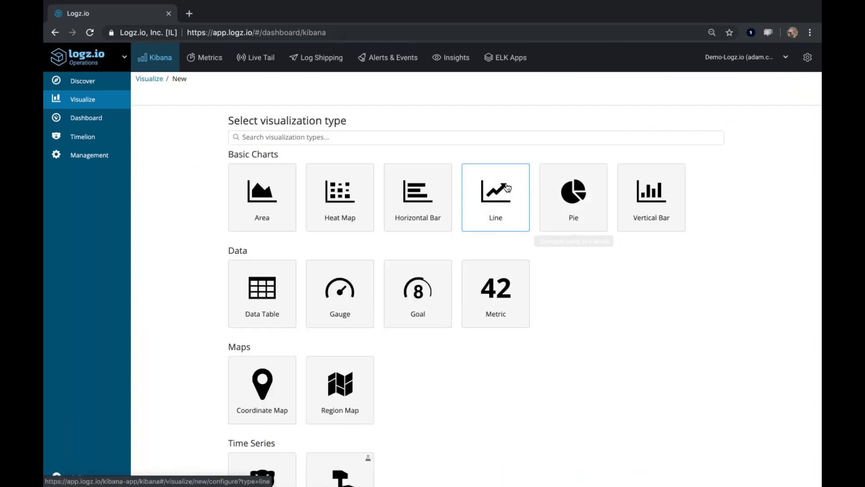
click(505, 190)
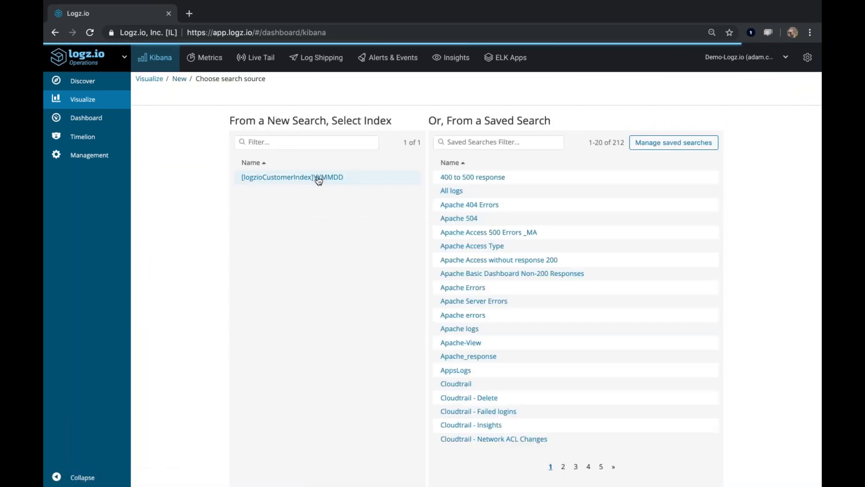
click(318, 179)
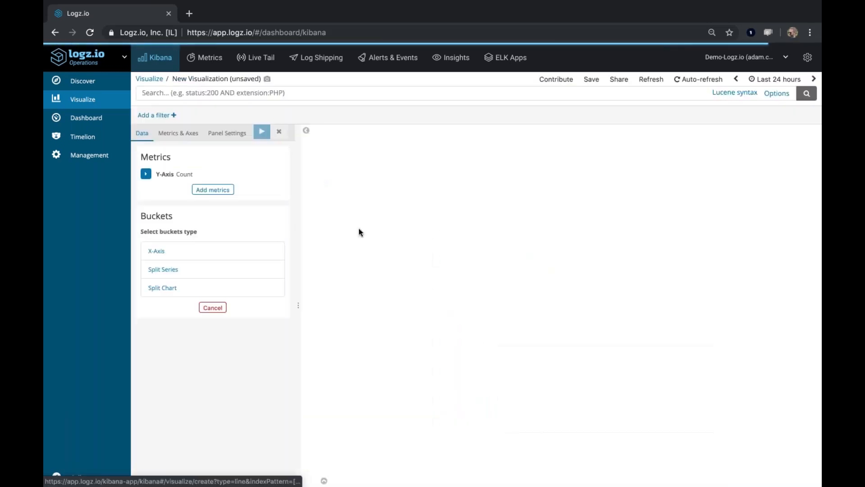
Filter the line chart with the query type:apache_access AND response:[400 TO 599].
click(289, 94)
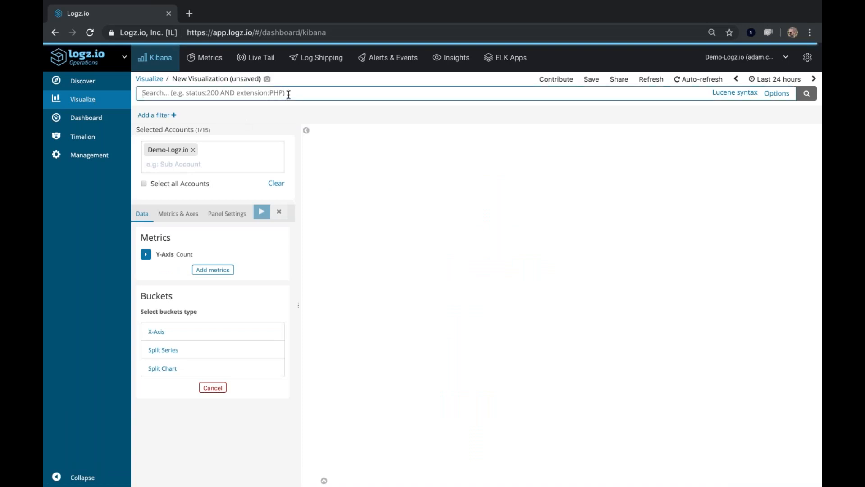
text(type:)
key(Down)
key(Down)
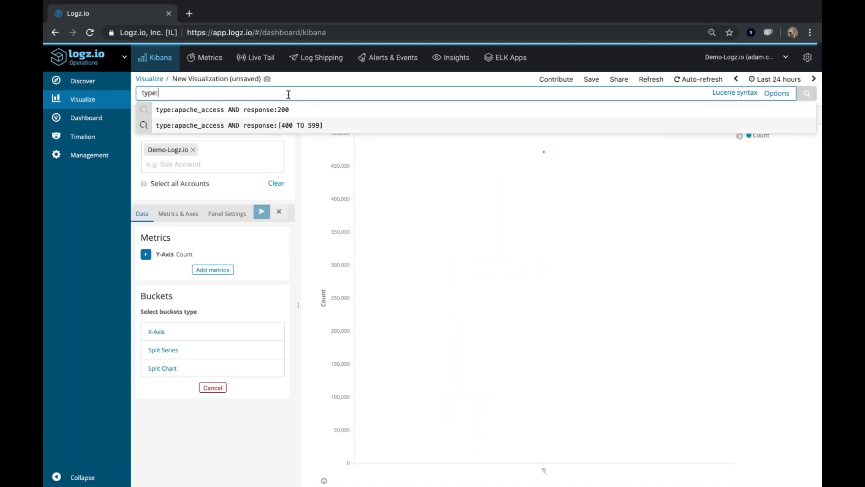
key(Return)
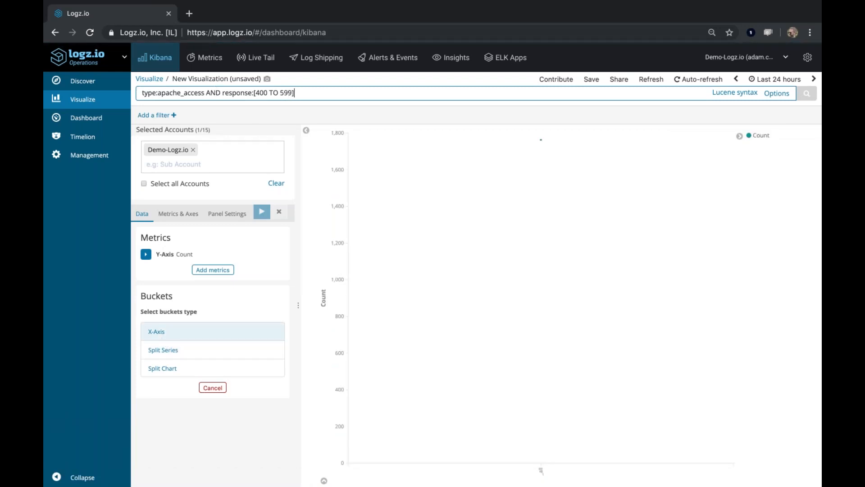
click(169, 333)
click(237, 351)
click(201, 361)
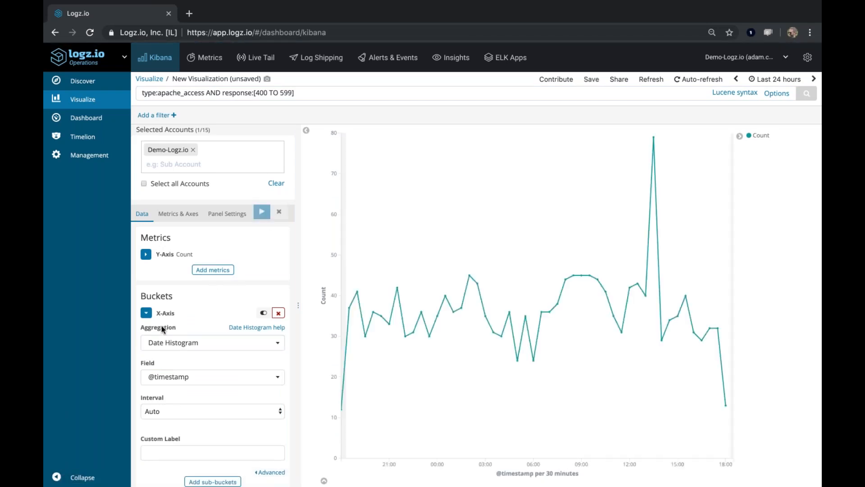
Add a Split Series sub-bucket to the line chart with a Terms aggregation on the response field.
click(146, 313)
click(212, 328)
click(176, 346)
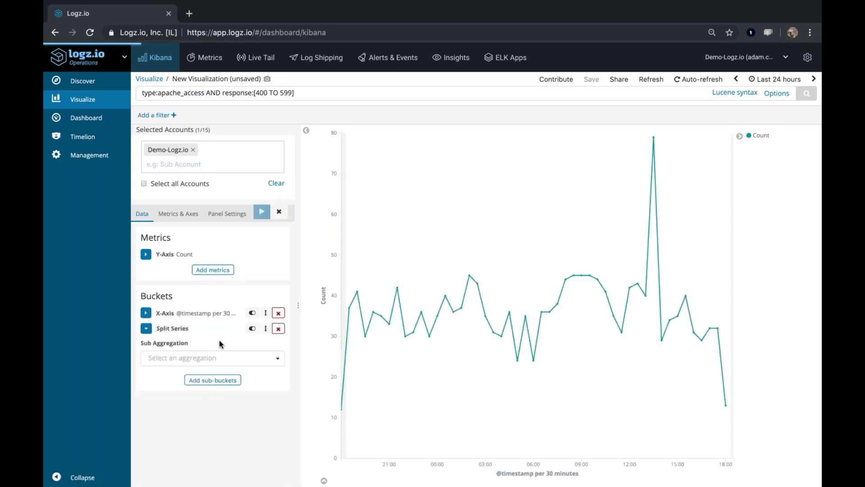
click(186, 359)
click(179, 452)
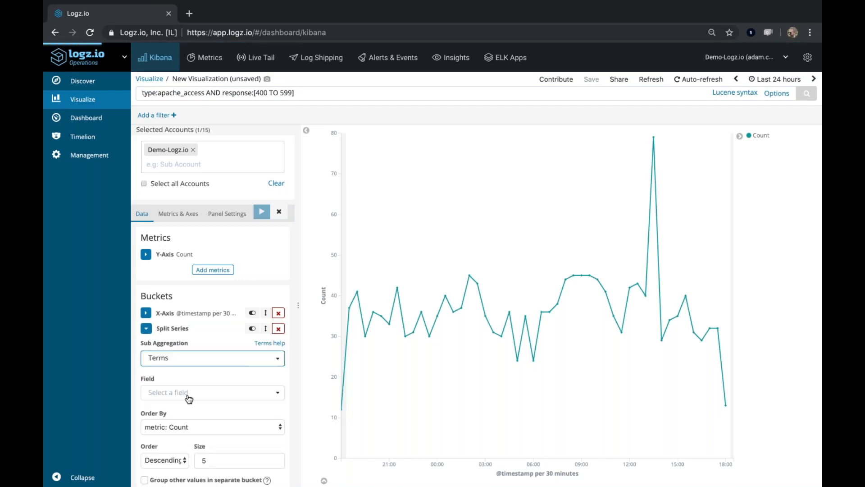
click(189, 393)
scroll(215, 354, down, 2)
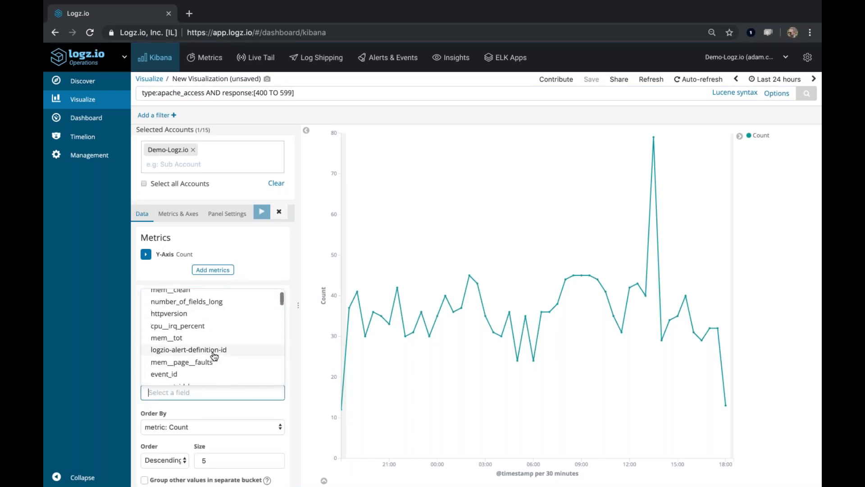
text(response)
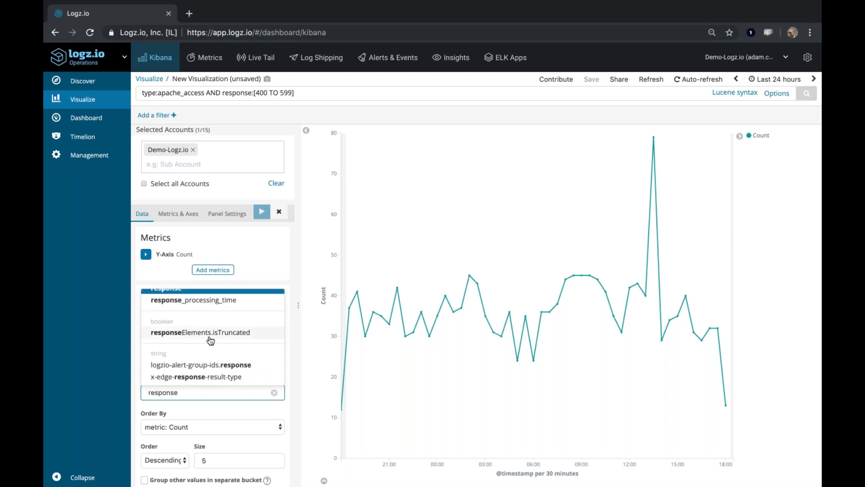
click(178, 310)
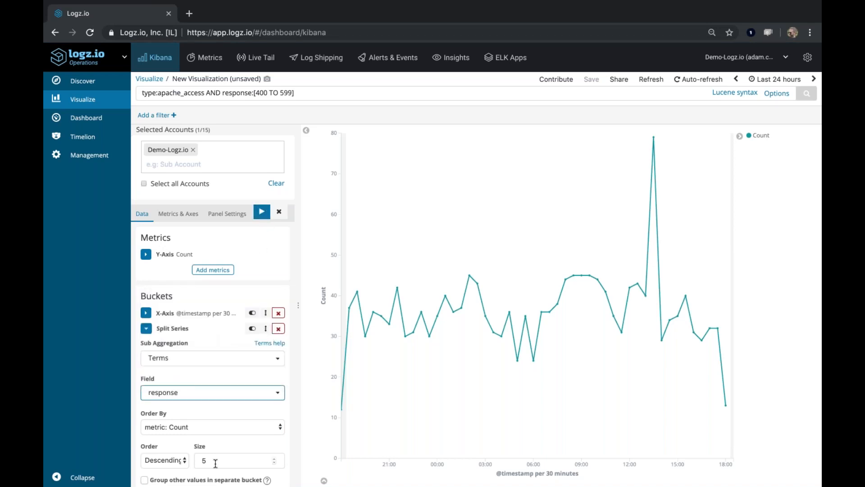
Set the split series terms size to 10, apply the change to the line chart and collapse the bucket.
click(196, 458)
key(BackSpace)
text(10)
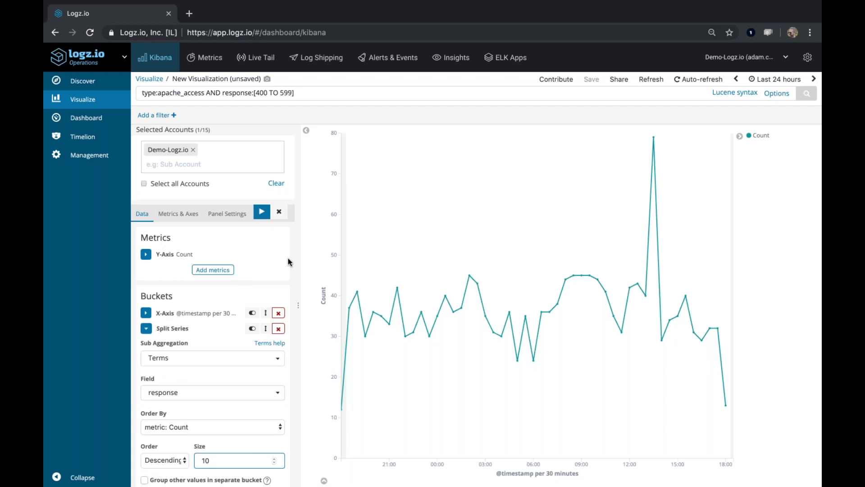
click(261, 215)
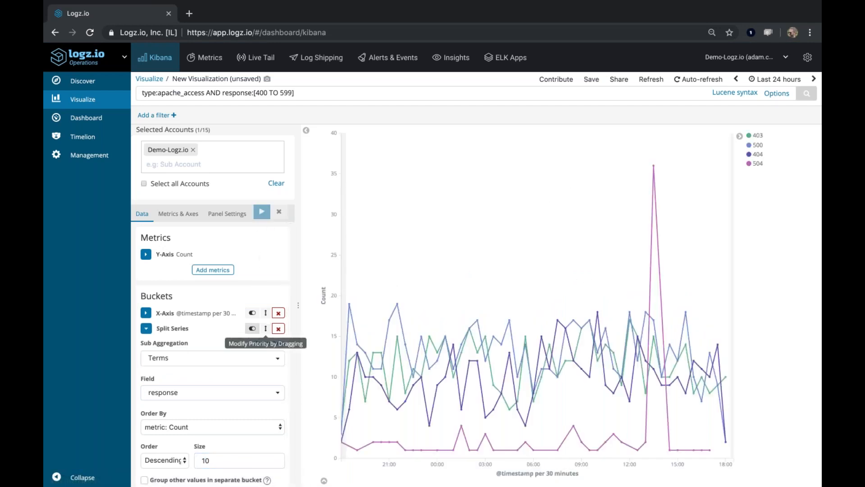
click(146, 329)
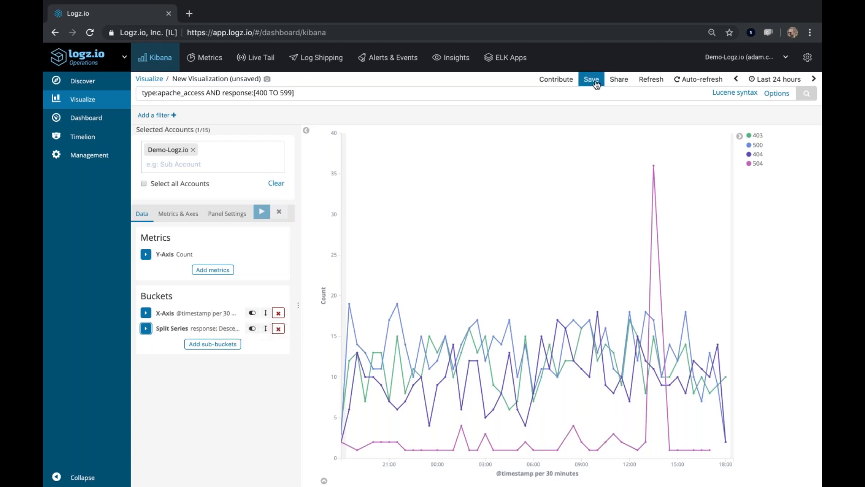
Set the Count metric's line mode to smoothed and apply it to the line chart.
click(202, 216)
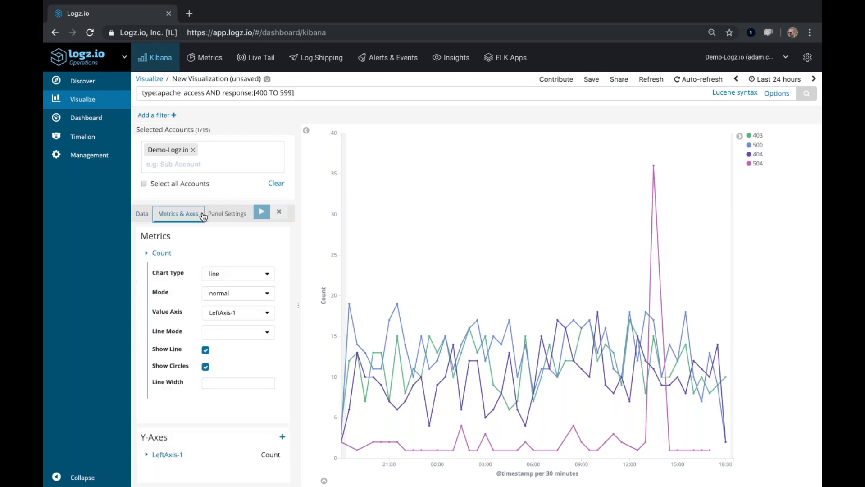
click(225, 336)
click(232, 348)
click(262, 213)
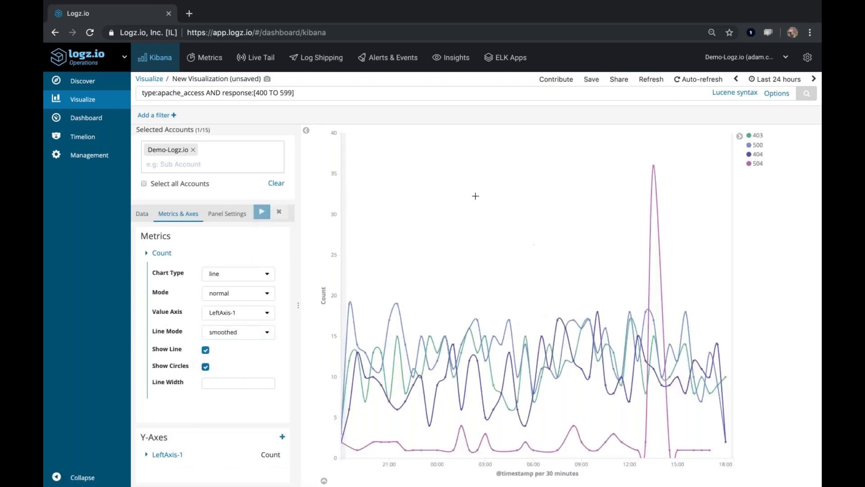
Save the line chart visualization as "0724 line chart".
click(591, 80)
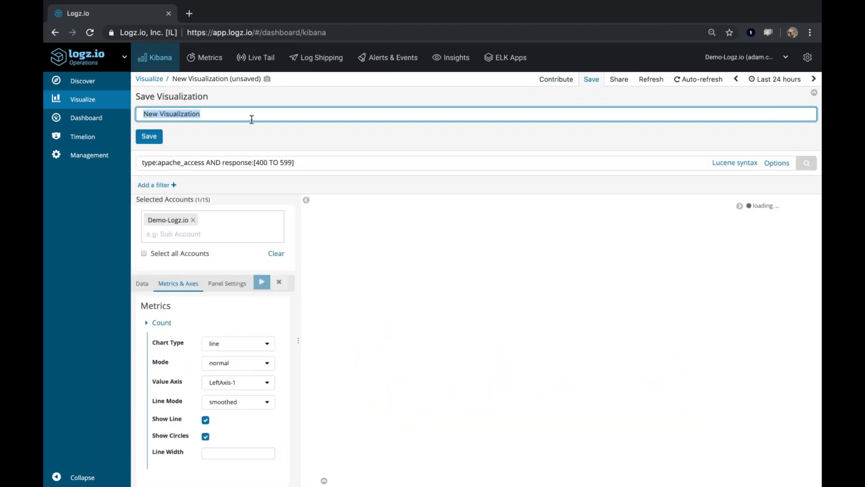
text(07)
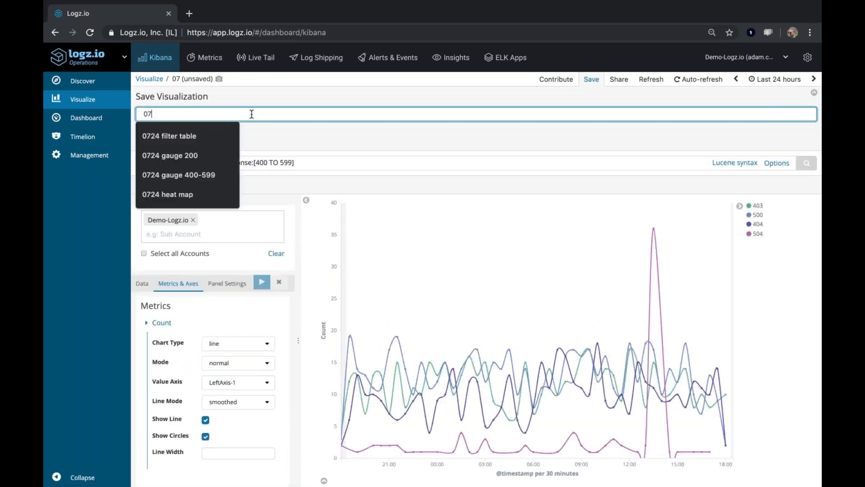
text(24 line chart)
click(150, 136)
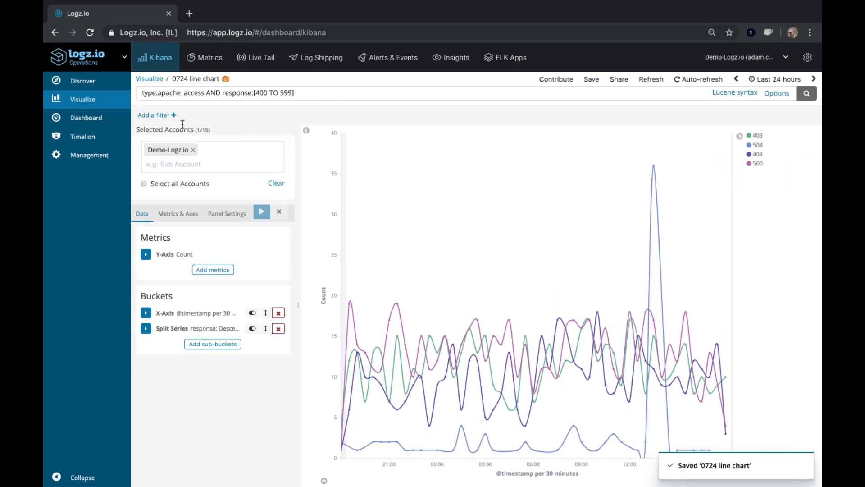
Create a new pie visualization based on the [logzioCustomerIndex]YYMMDD index.
click(149, 79)
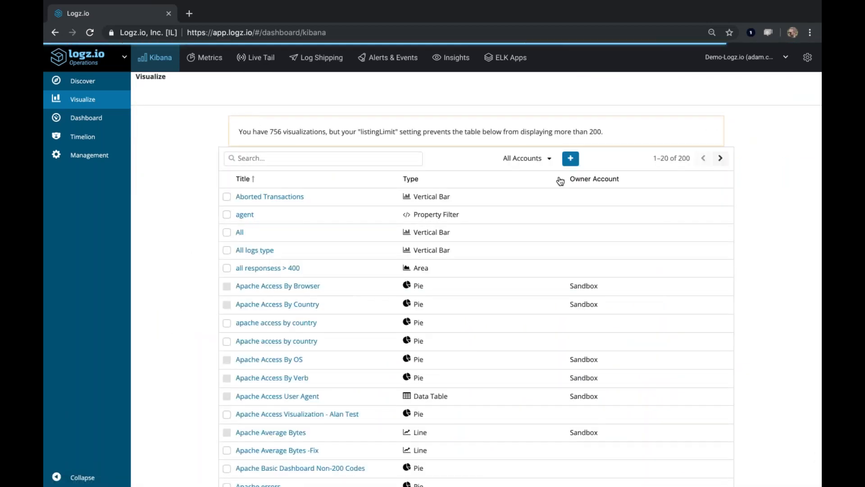
click(570, 158)
click(586, 208)
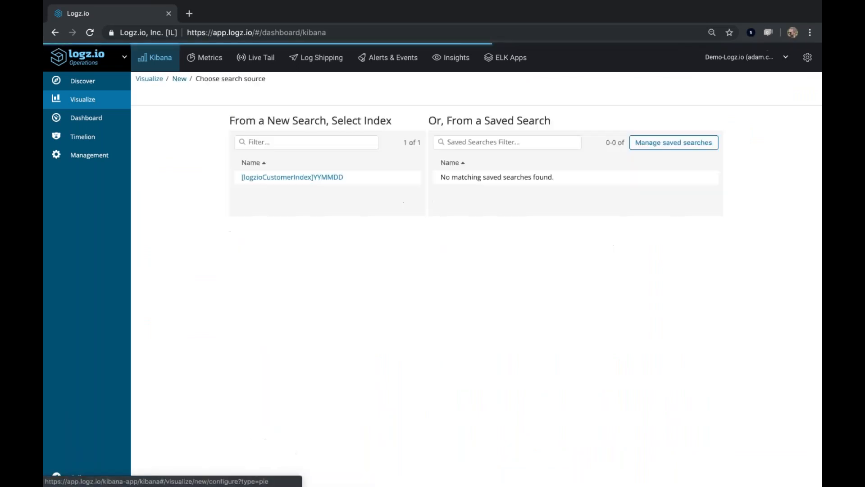
click(259, 176)
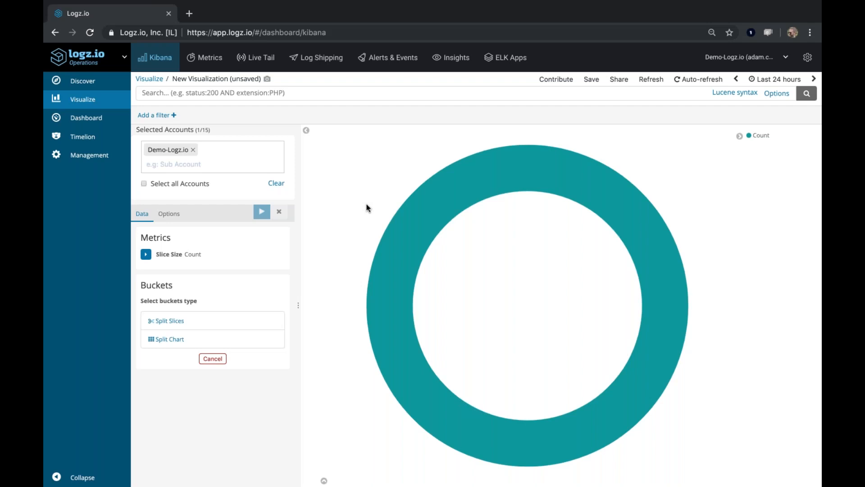
Split the pie slices with a Terms aggregation on the name field, size 10, and apply the change.
click(179, 322)
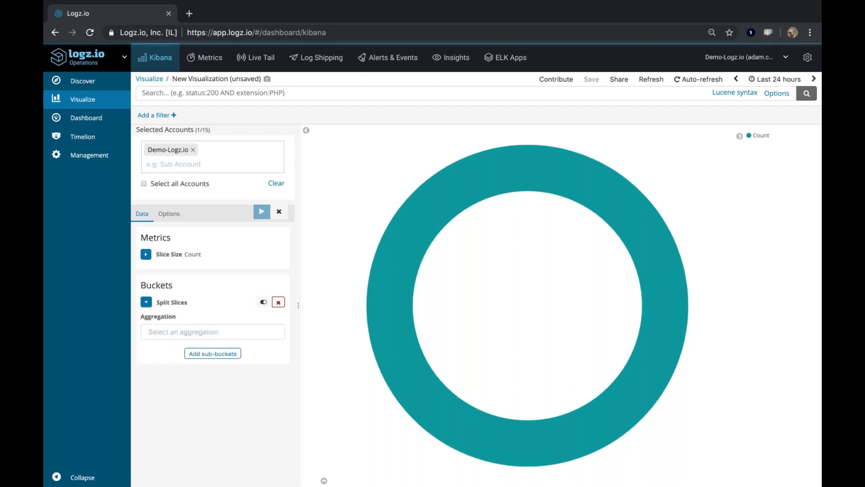
click(213, 332)
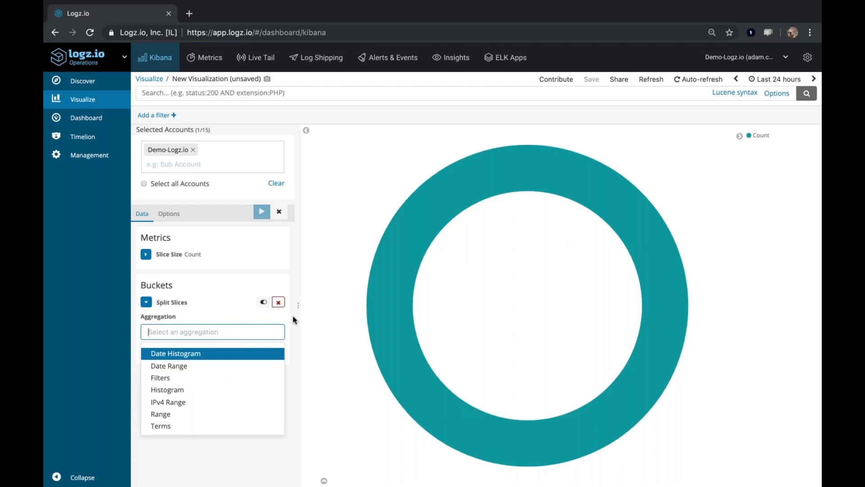
click(167, 426)
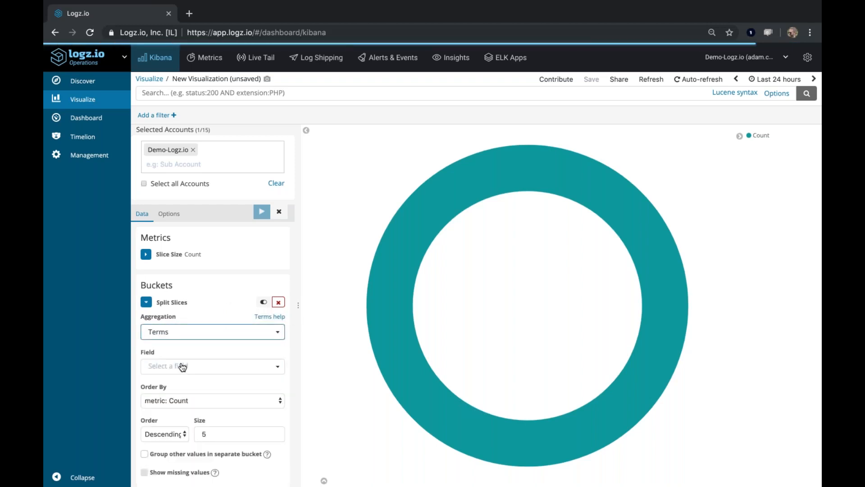
click(204, 360)
text(name)
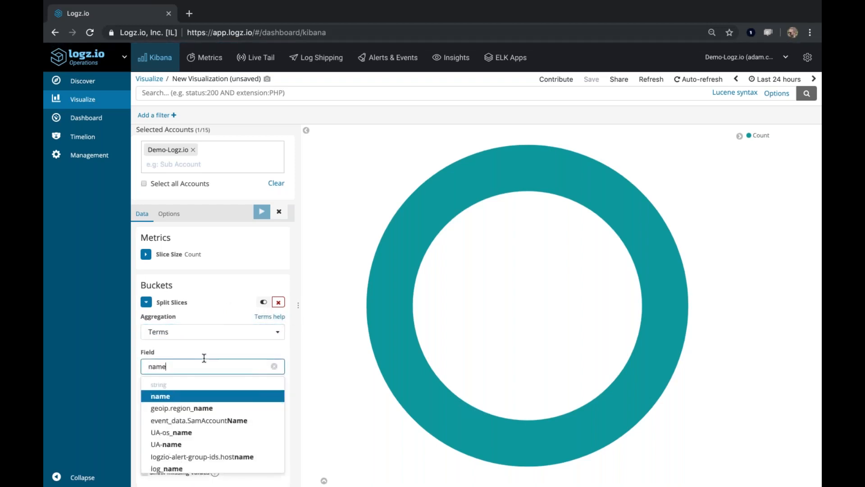
key(Return)
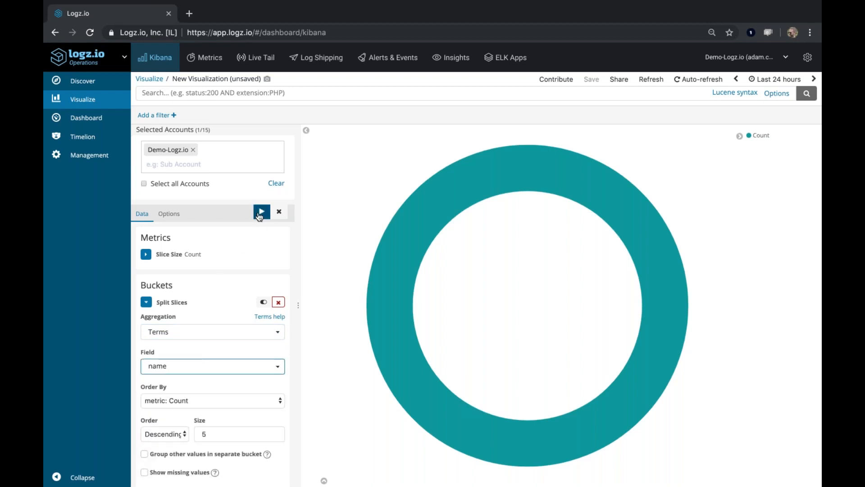
double_click(209, 433)
text(10)
click(261, 212)
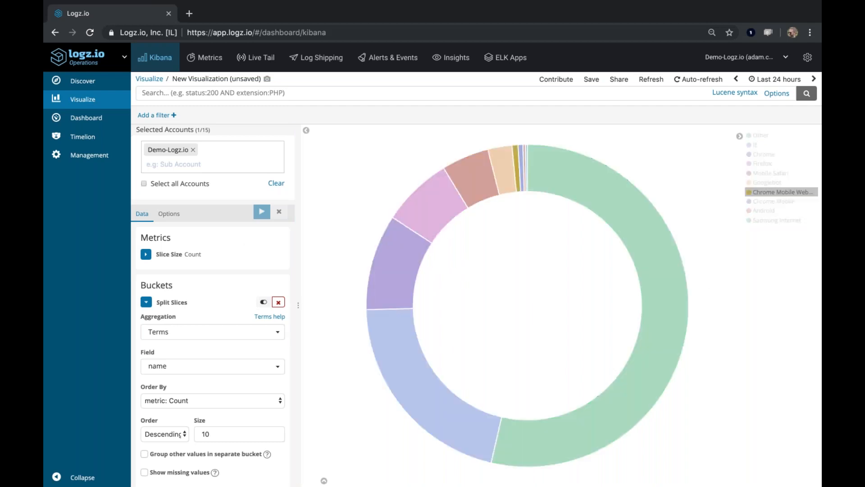
Filter the Other value out of the pie chart and collapse the name bucket.
click(767, 139)
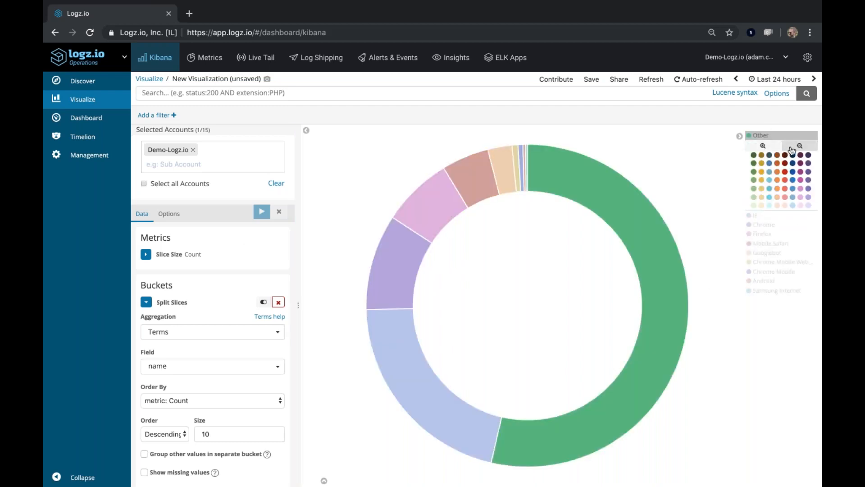
click(791, 149)
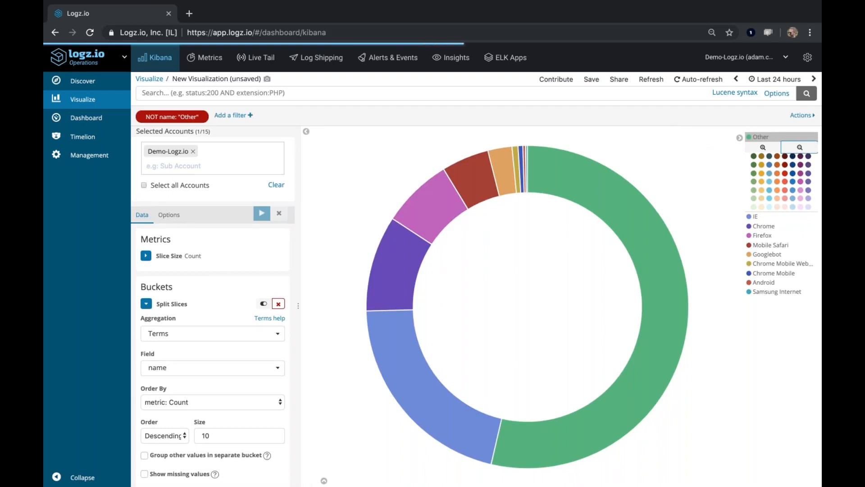
click(146, 303)
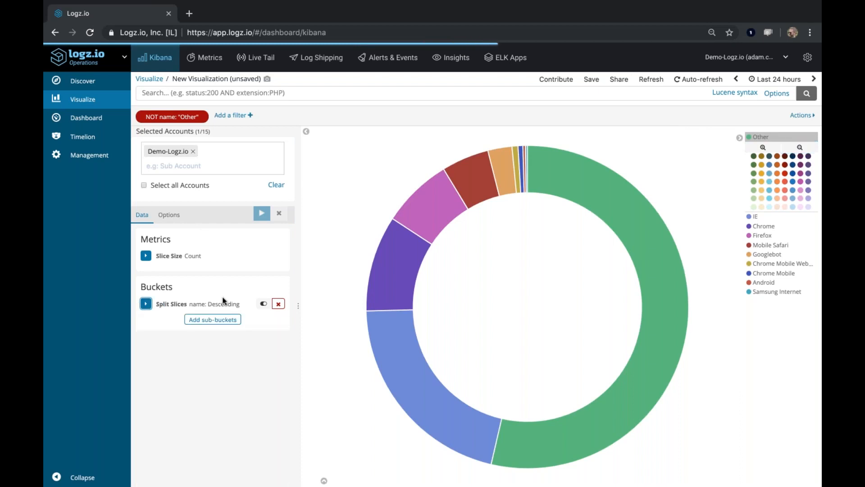
Add a second Split Slices bucket with a Terms sub-aggregation on the major field, size 10, and apply it.
click(210, 319)
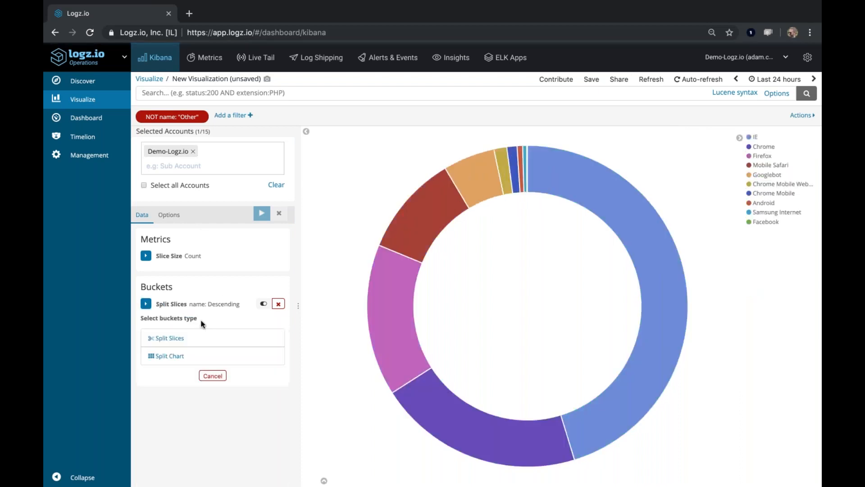
click(188, 338)
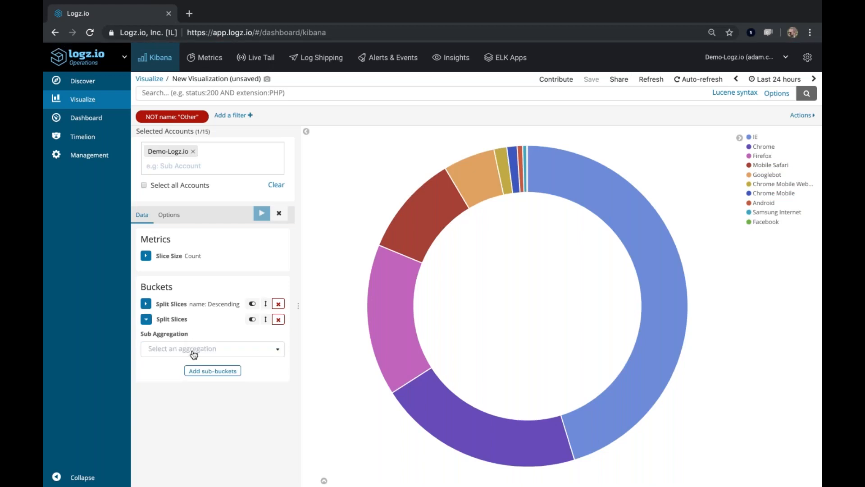
click(193, 354)
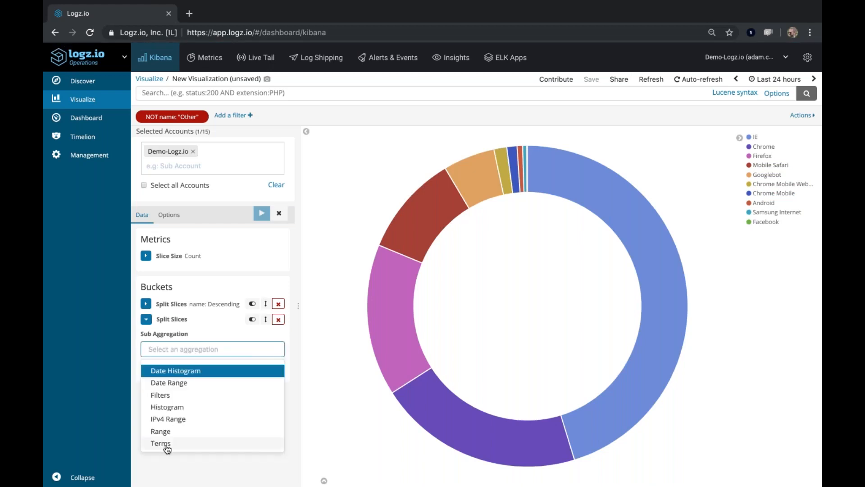
click(162, 444)
click(187, 384)
text(major)
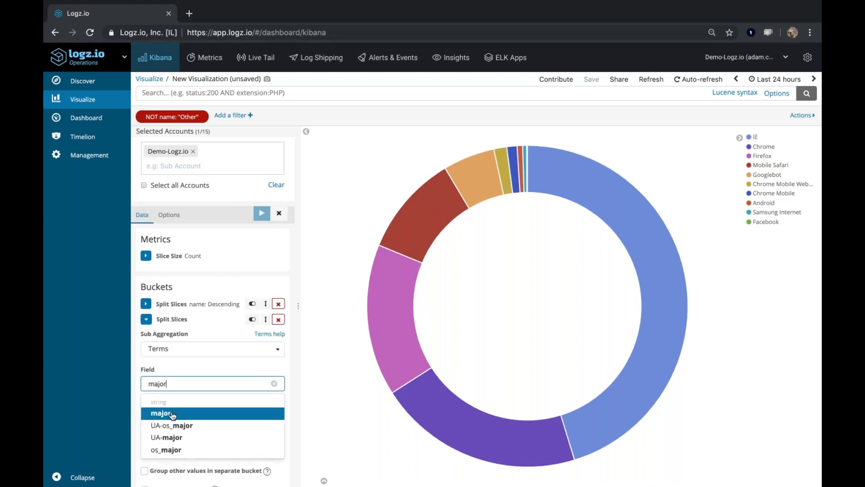
click(173, 411)
double_click(203, 451)
text(10)
click(256, 218)
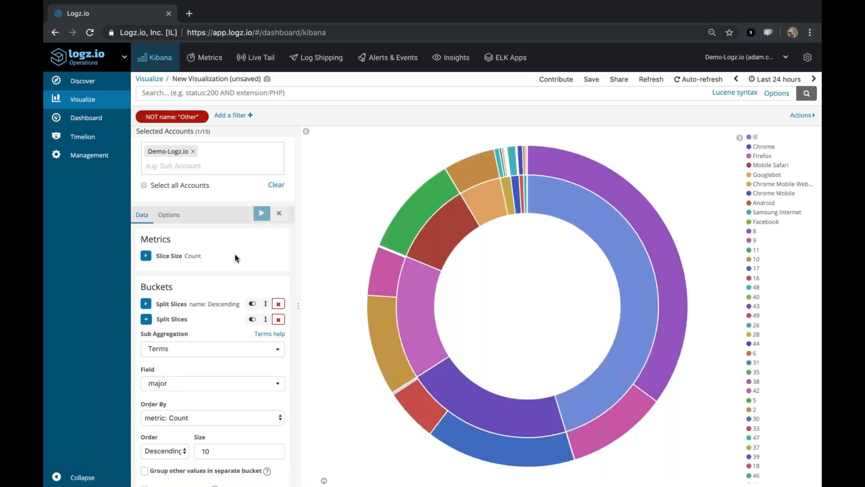
Save the pie visualization as "0724 browser".
mouse_move(446, 236)
click(592, 81)
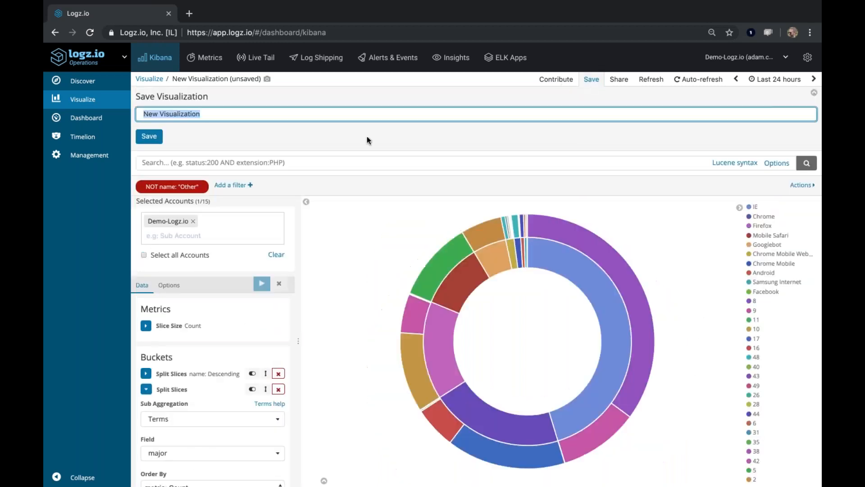
text(0724)
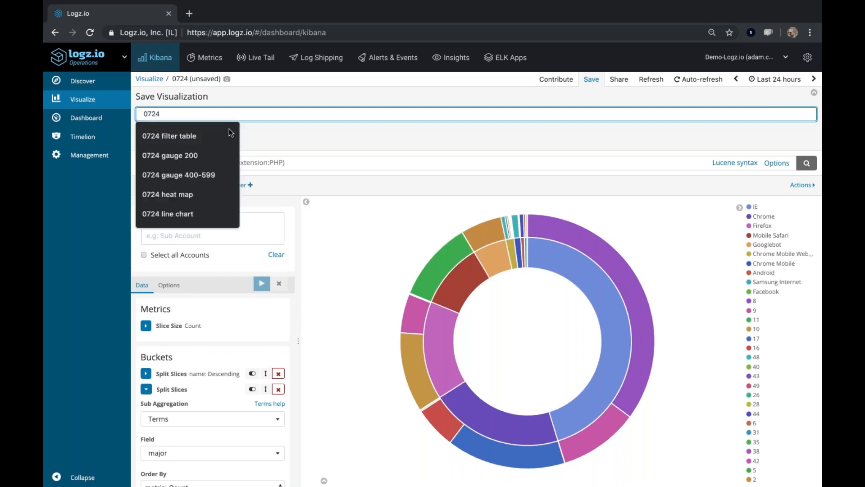
text( browser)
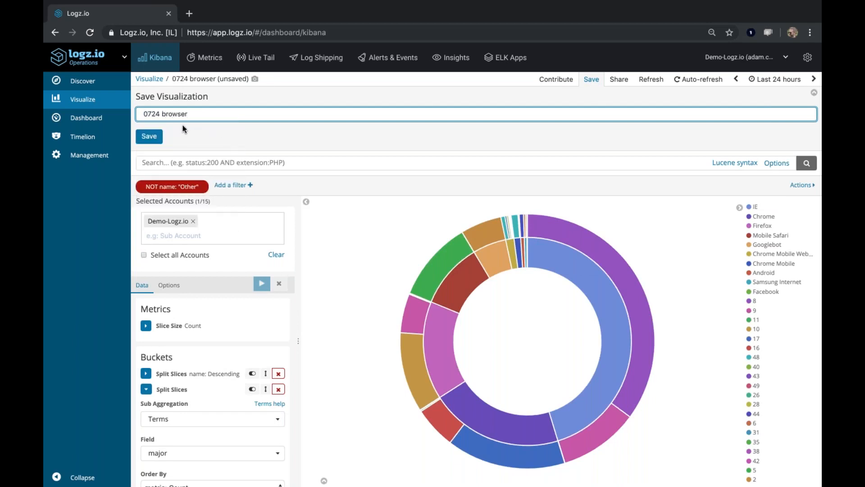
click(150, 137)
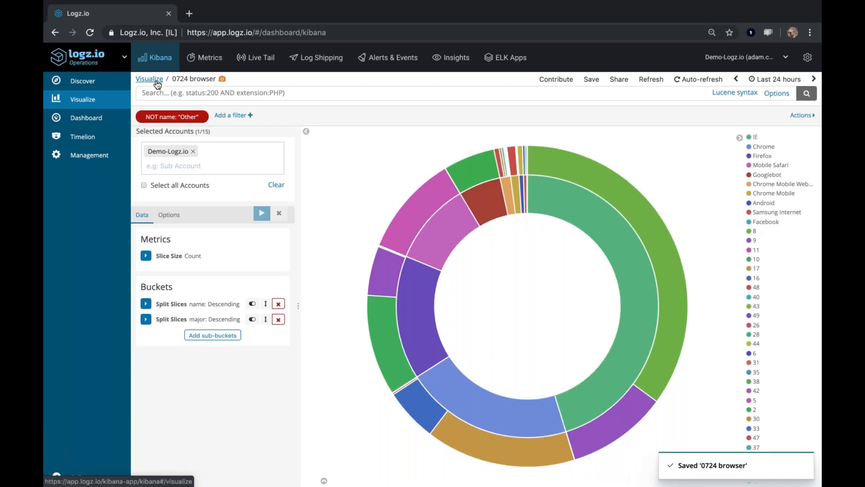
Remove the NOT name: "Other" filter and both Split Slices buckets from the pie chart and apply the change.
click(188, 117)
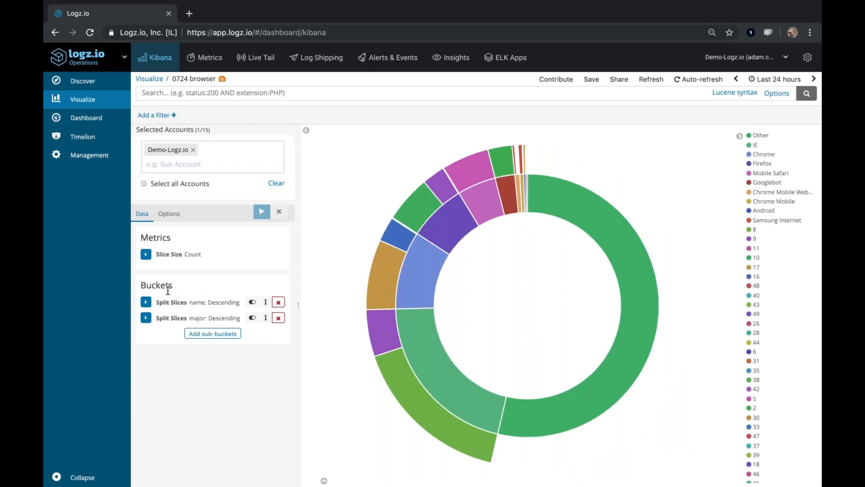
click(279, 302)
click(278, 302)
click(262, 211)
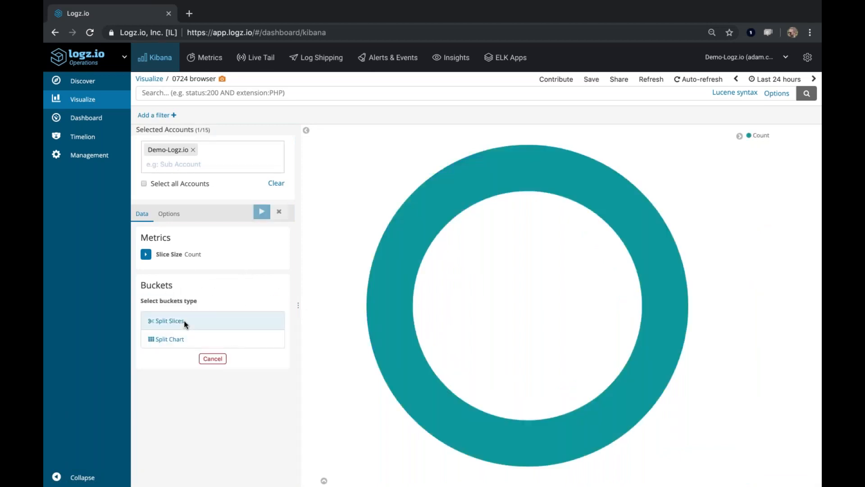
Split the pie slices with a Terms aggregation on the device field, size 10, and apply the change.
click(184, 320)
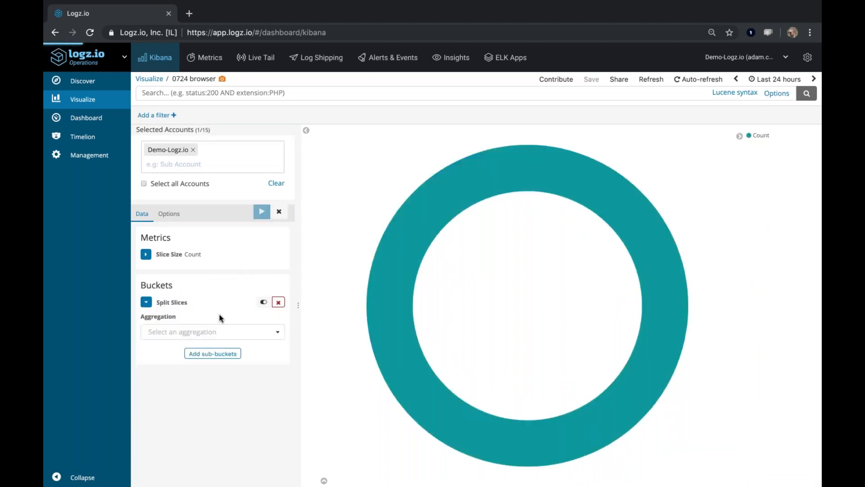
click(206, 336)
click(169, 424)
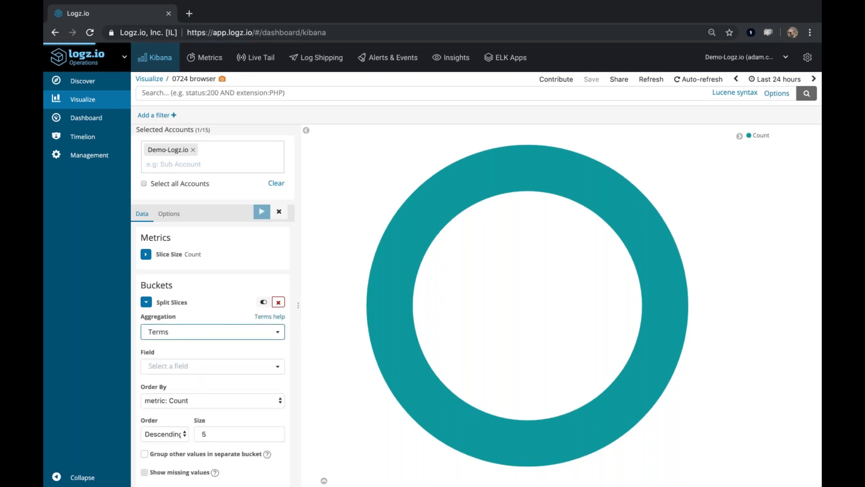
click(193, 367)
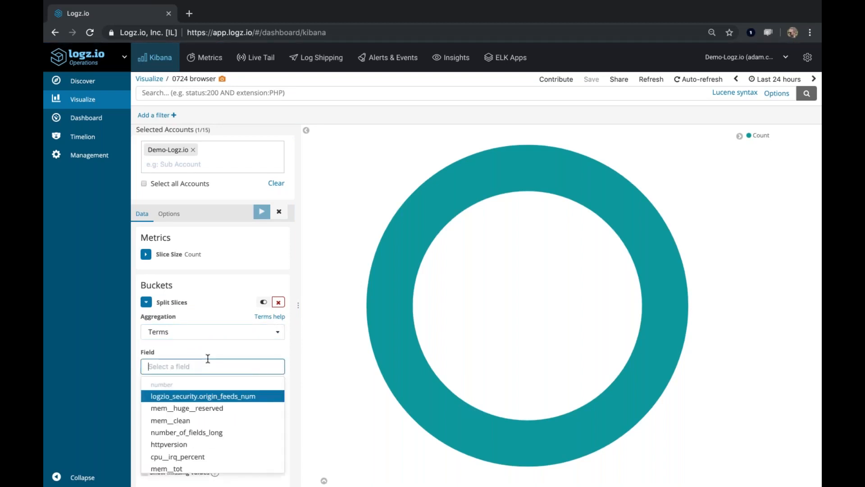
text(device)
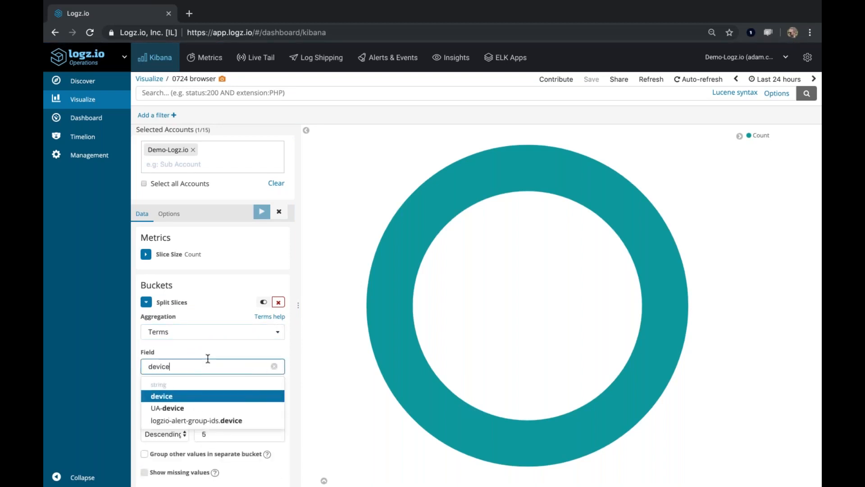
key(Return)
drag(210, 436, 158, 437)
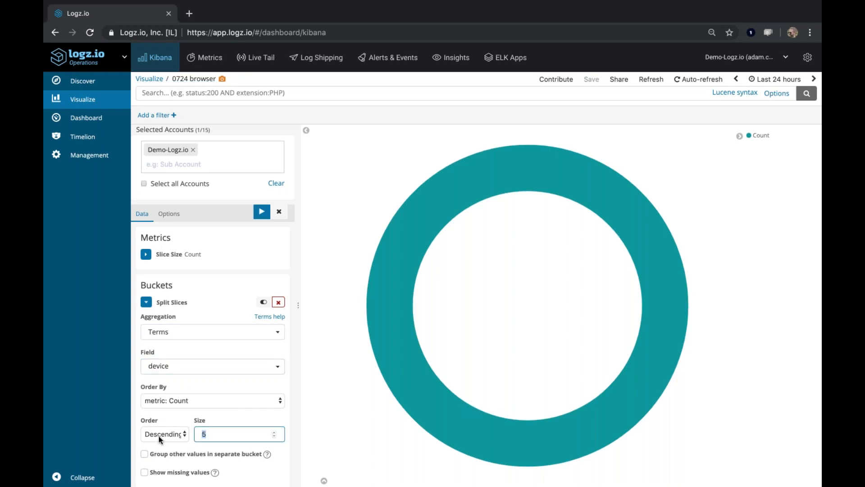
text(10)
click(262, 211)
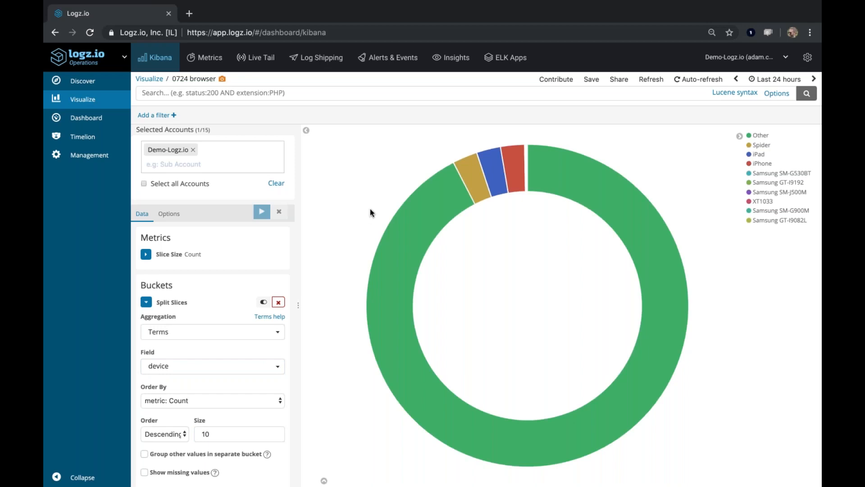
Exclude the "Other" device from the pie chart and save it as a new visualization named "0724 device".
click(761, 136)
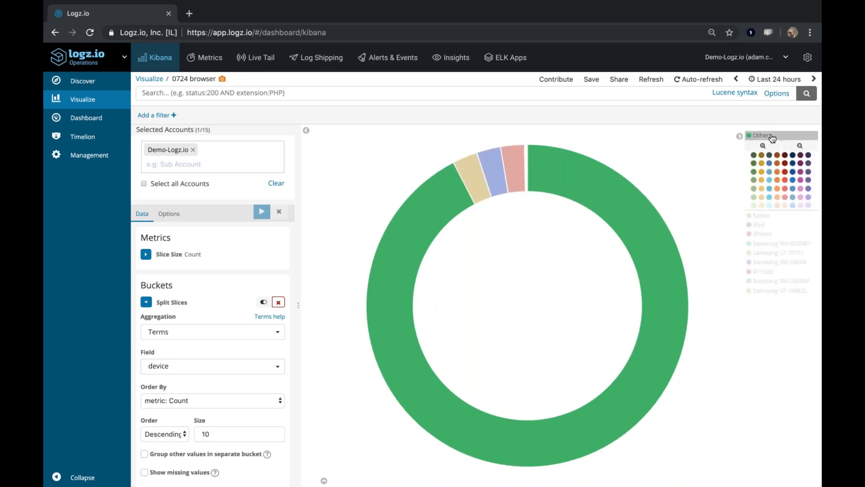
click(799, 147)
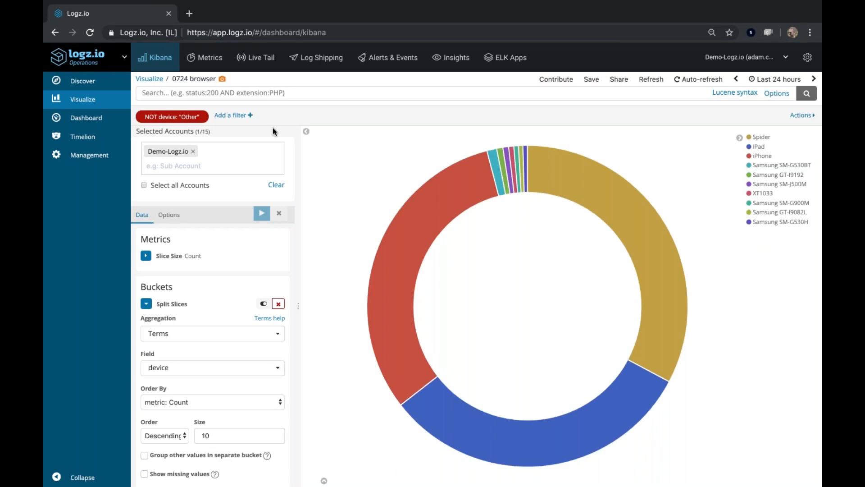
click(591, 81)
click(205, 132)
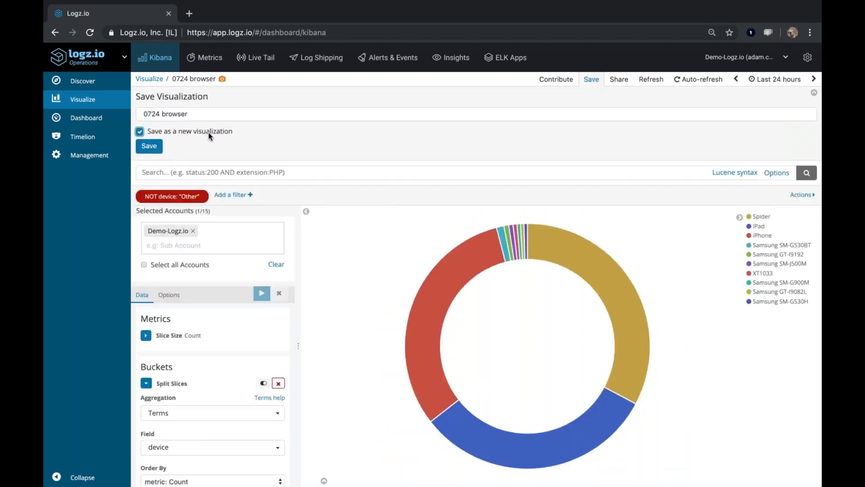
double_click(171, 114)
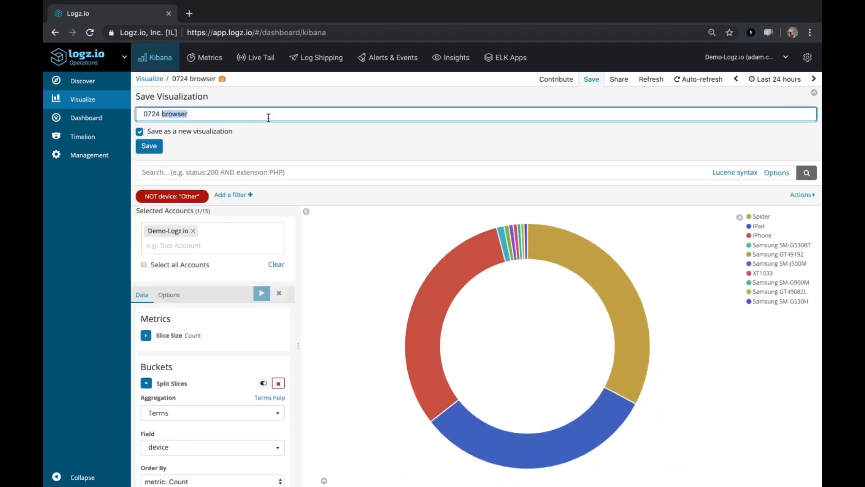
text(device)
click(161, 151)
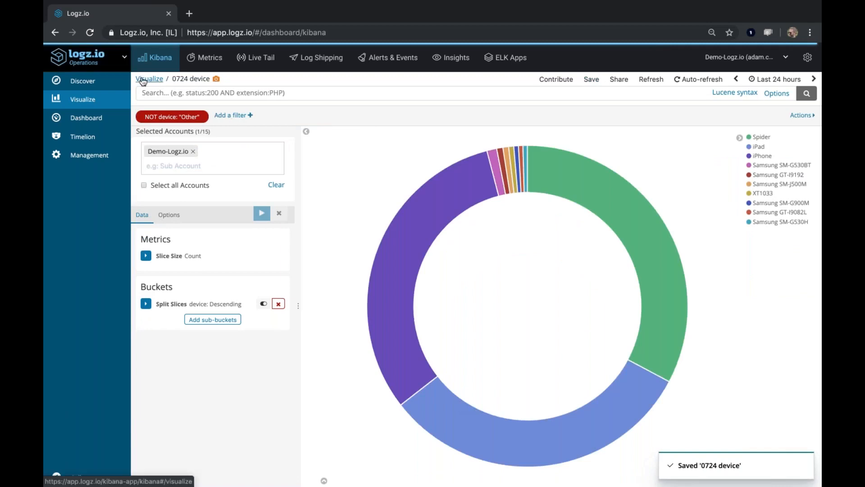
Create a new Coordinate Map visualization from the [logzioCustomerIndex]YYMMDD index.
click(143, 80)
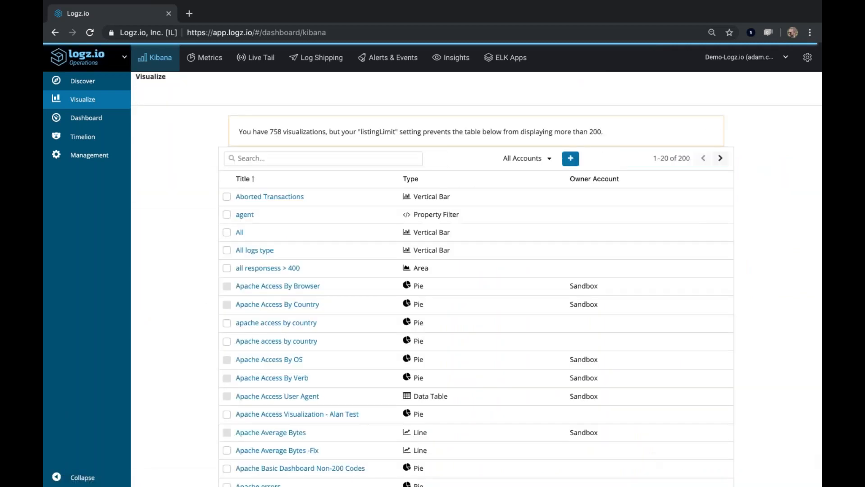
click(570, 159)
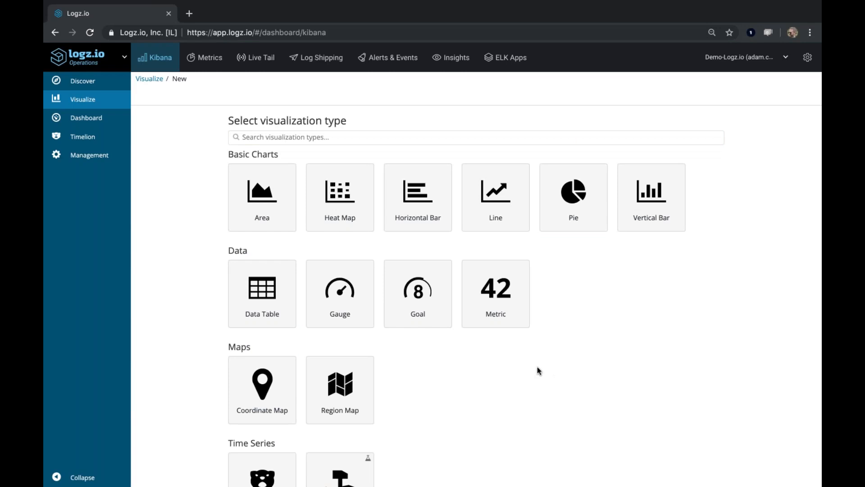
click(283, 397)
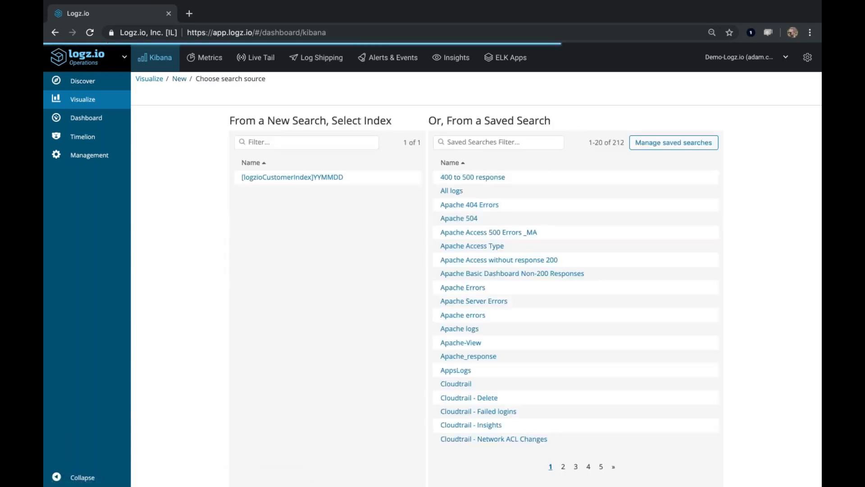
click(303, 181)
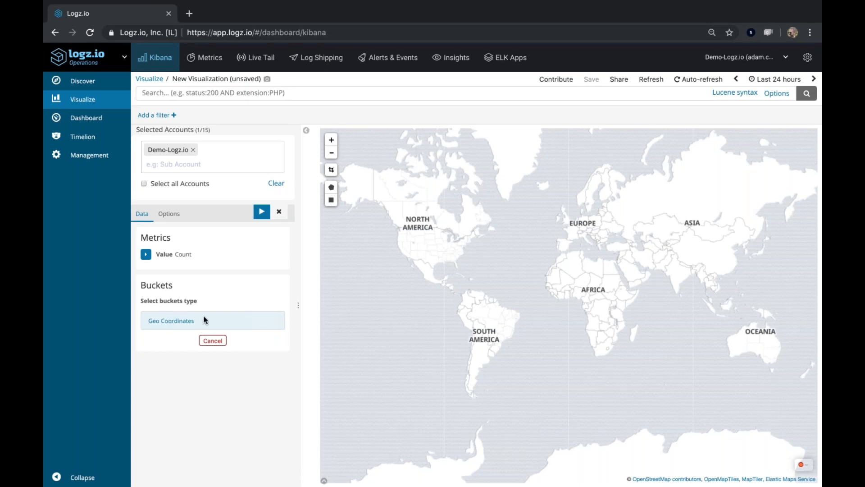
Add a Geo Coordinates bucket with a Geohash aggregation on geoip.location and apply the change.
click(181, 322)
click(224, 332)
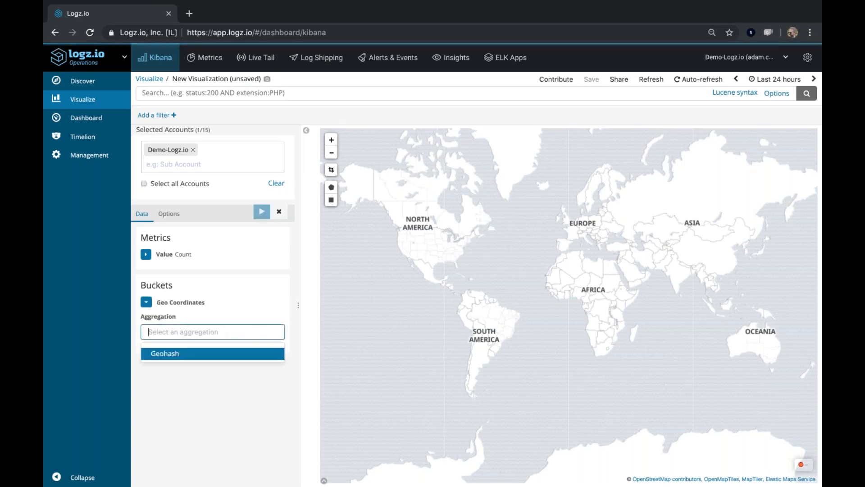
click(163, 356)
click(183, 366)
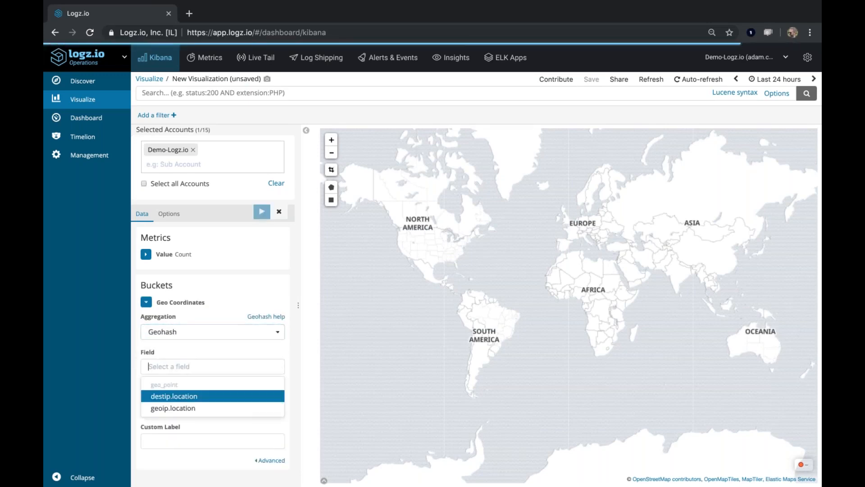
click(167, 410)
click(259, 215)
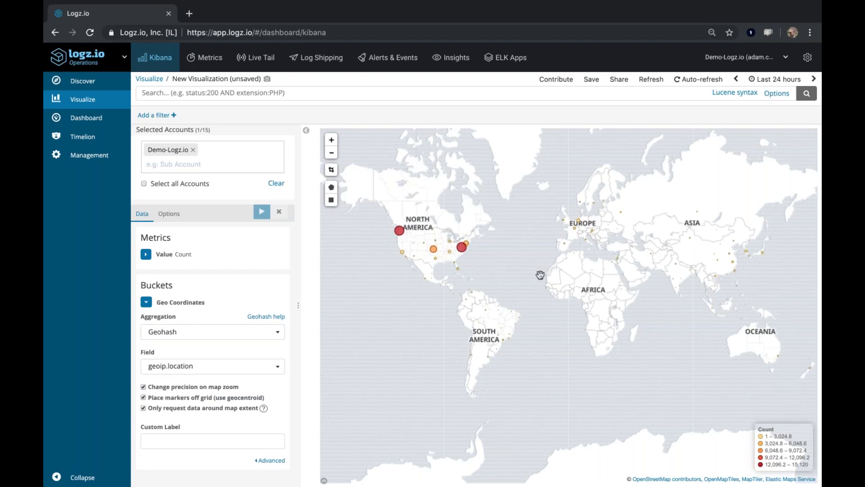
Filter the map with the query type:apache_access AND response:[400 TO 599] and inspect the large central US marker's details.
click(257, 94)
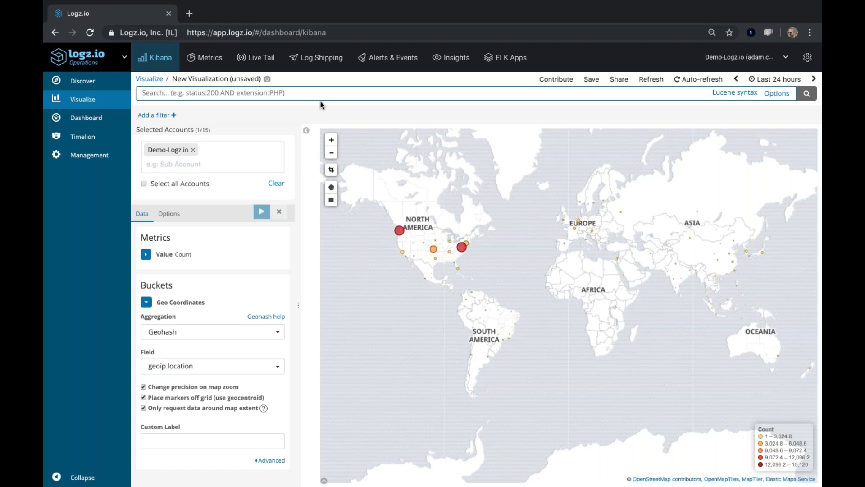
text(type)
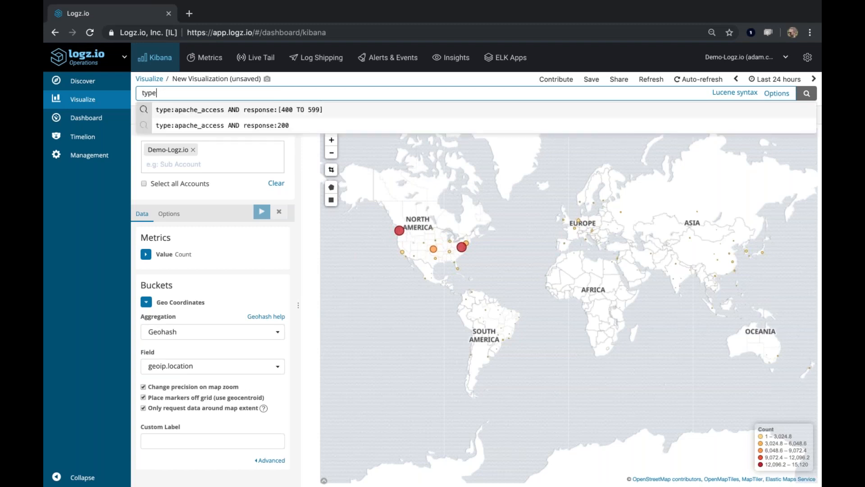
click(322, 109)
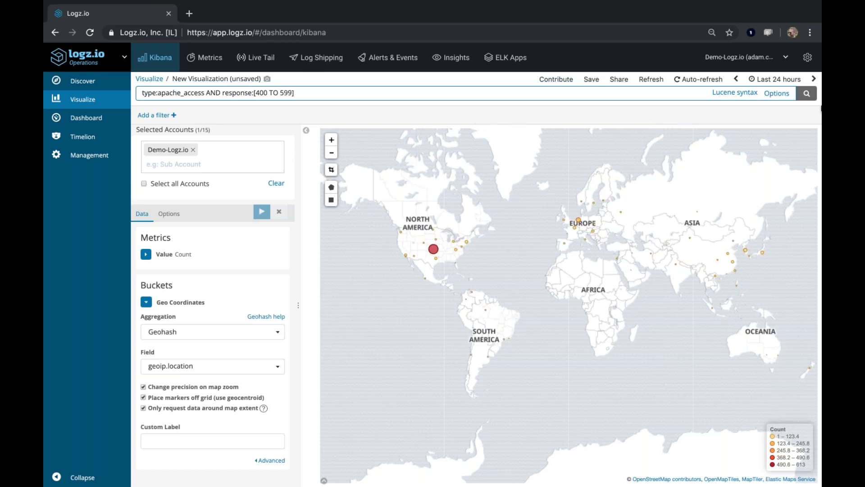
click(806, 94)
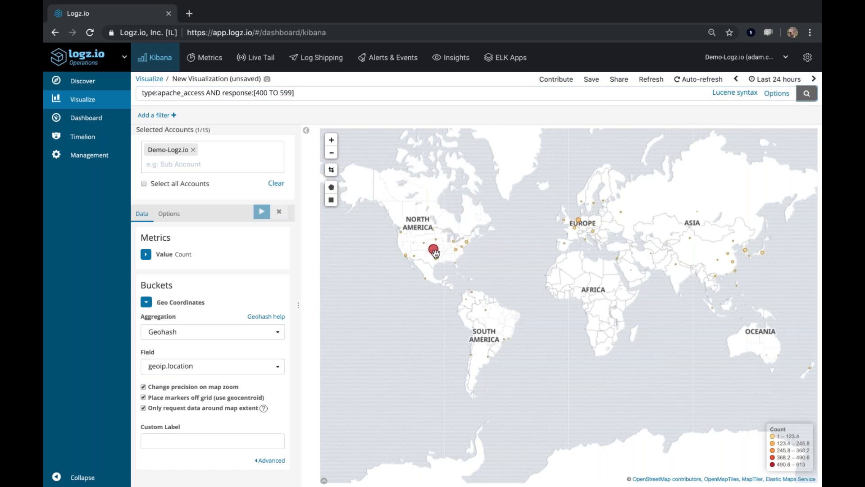
mouse_move(434, 253)
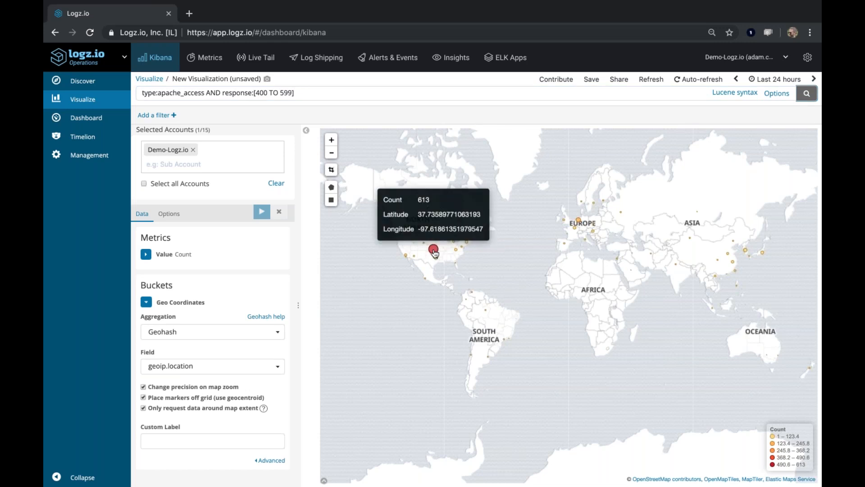
Try the Heatmap map type on the coordinate map and return it to Scaled Circle Markers.
click(176, 214)
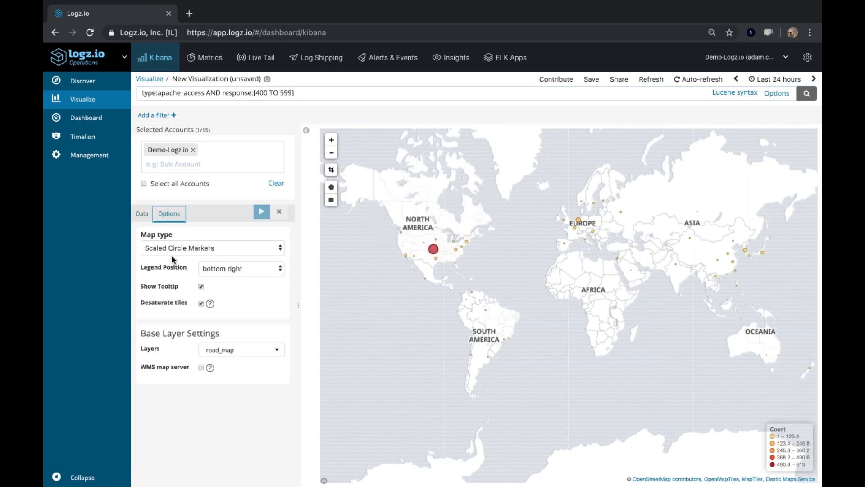
click(196, 251)
click(167, 274)
click(262, 212)
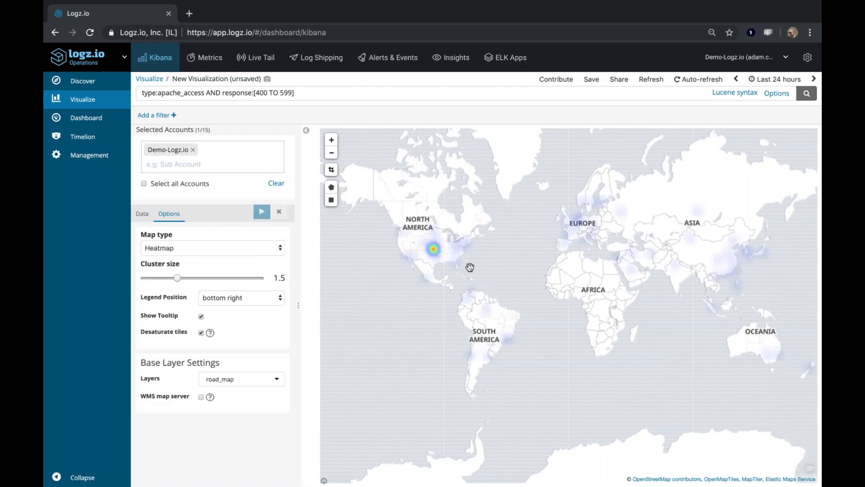
click(201, 251)
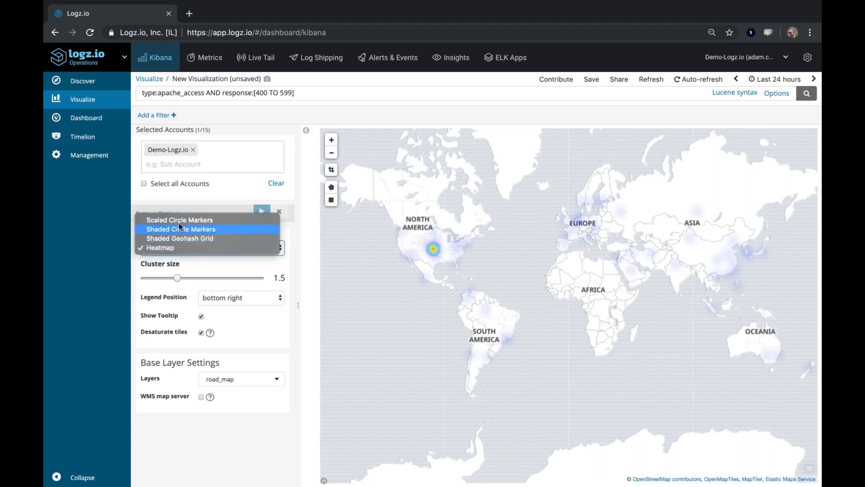
click(179, 222)
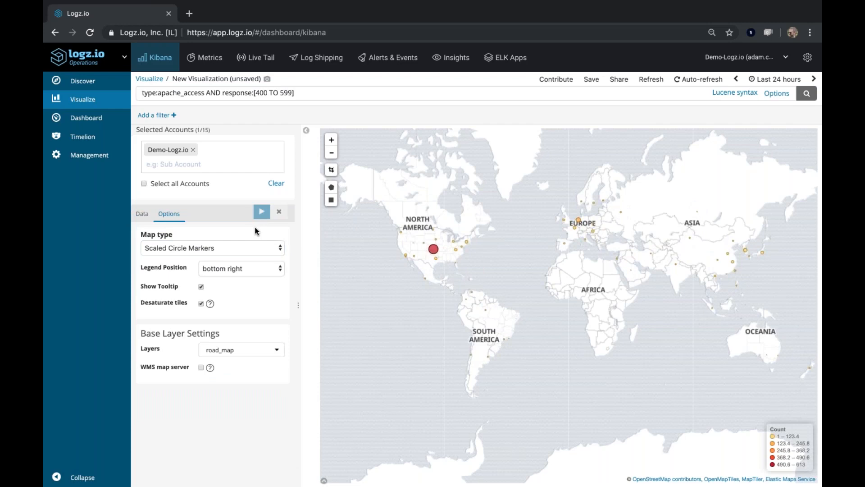
Save the coordinate map visualization as "0724 geo ip".
click(590, 82)
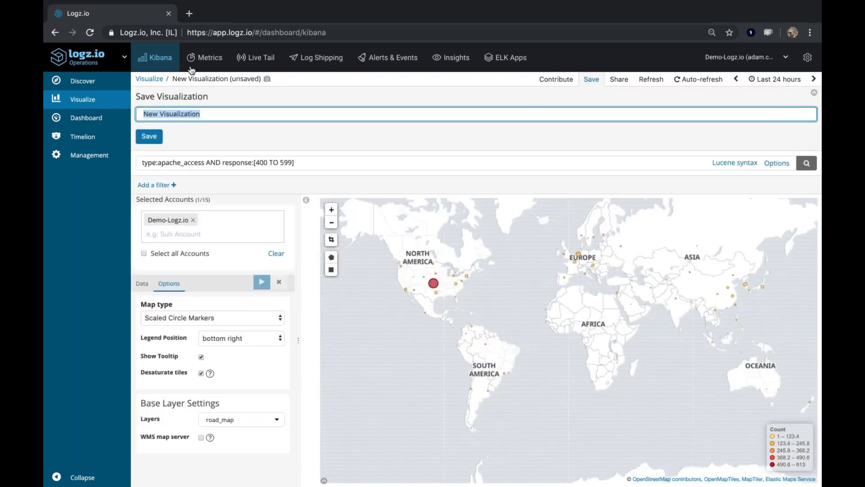
text(0724 geo ip)
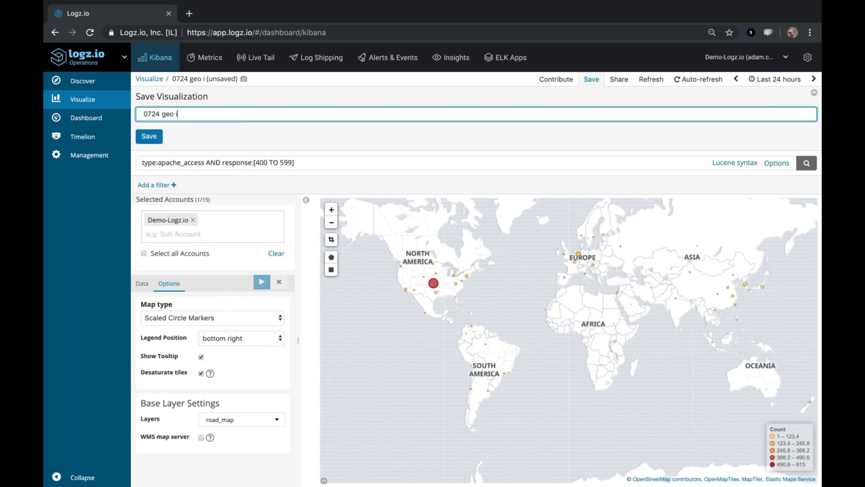
click(160, 136)
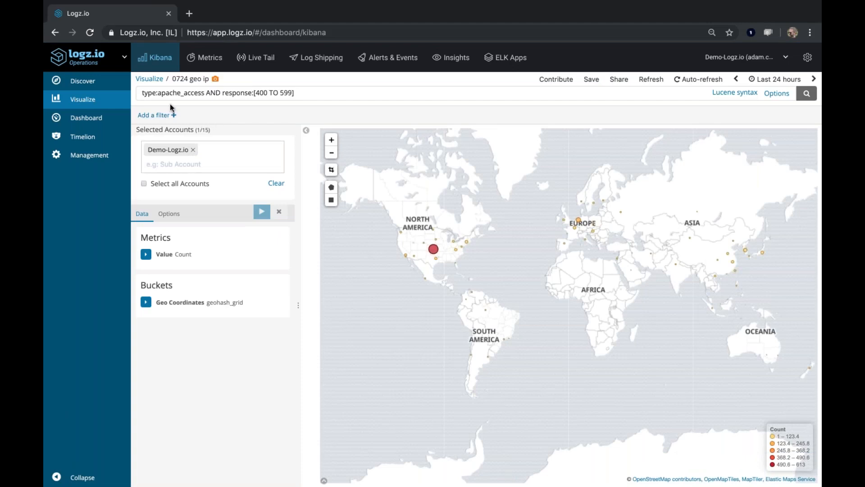
Create a new Markdown visualization from the visualization list.
click(150, 79)
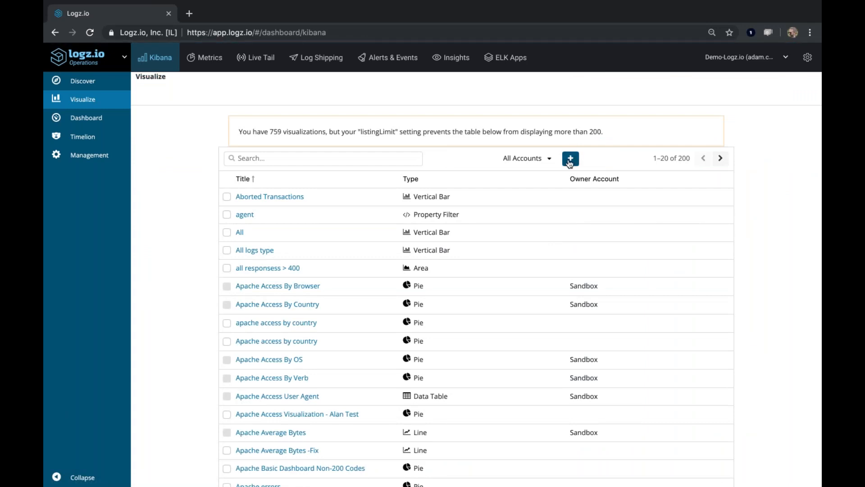
click(570, 159)
scroll(492, 390, down, 5)
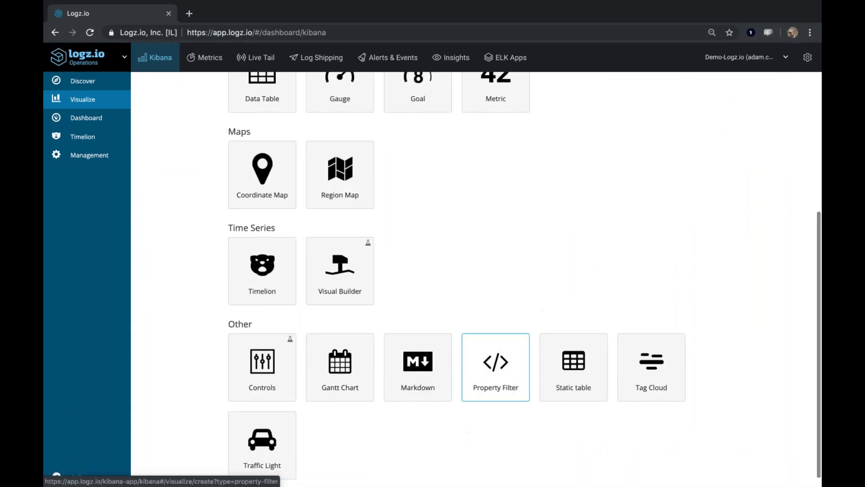
click(417, 365)
Enter the markdown heading "# Apache Access", with a space after the hash, and apply it.
click(227, 306)
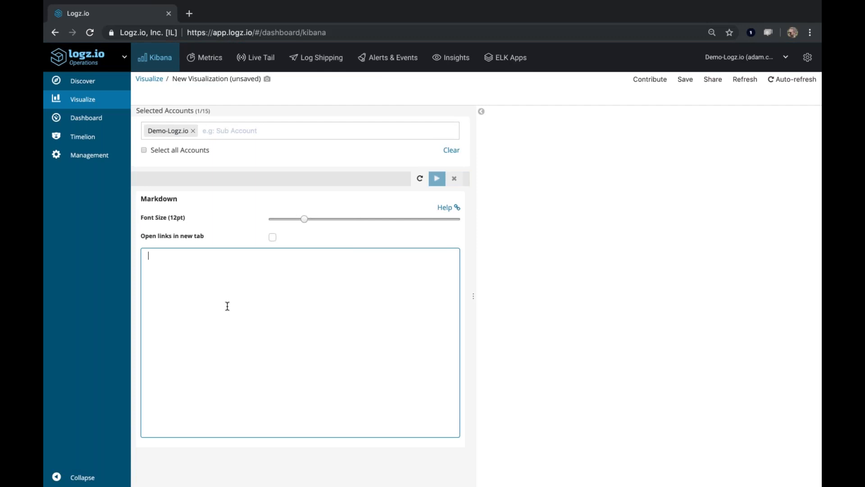
text(#)
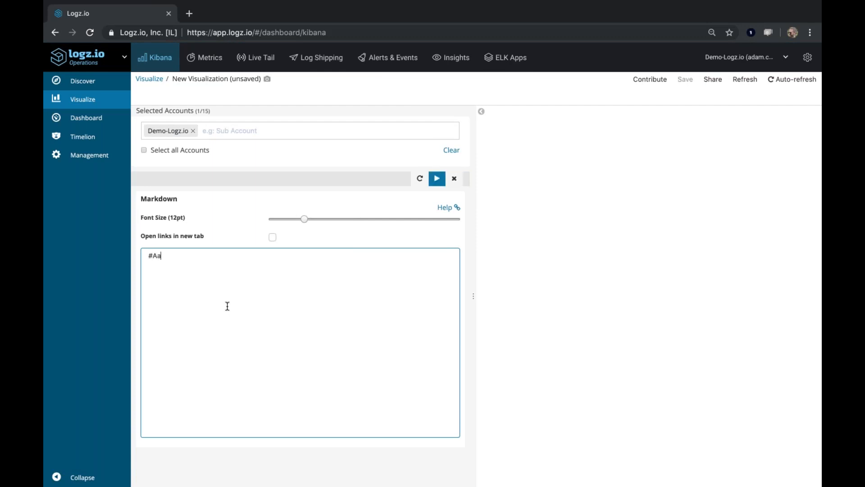
text(Apache Access)
click(437, 179)
click(152, 256)
click(437, 178)
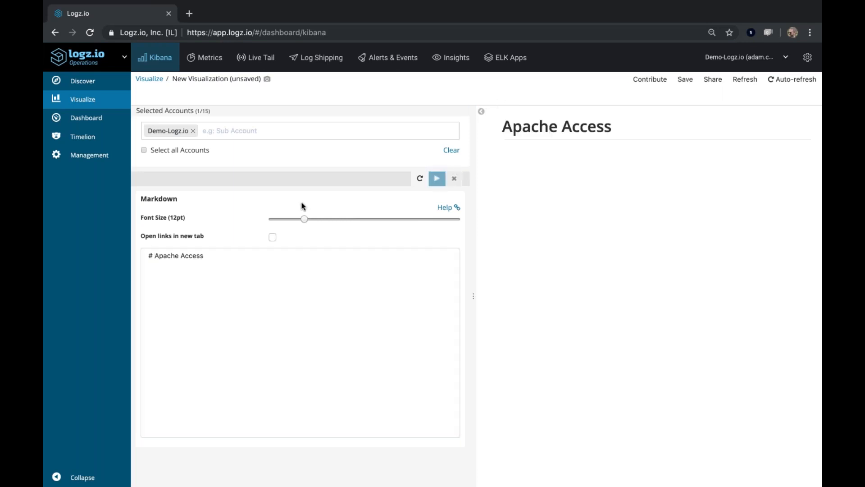
Add the line "Information down here" below the markdown heading and apply the change.
click(223, 301)
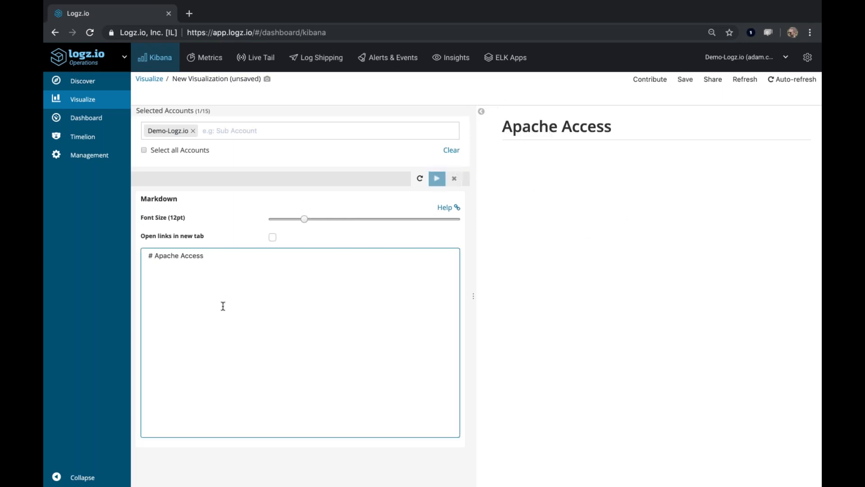
text(Information down here)
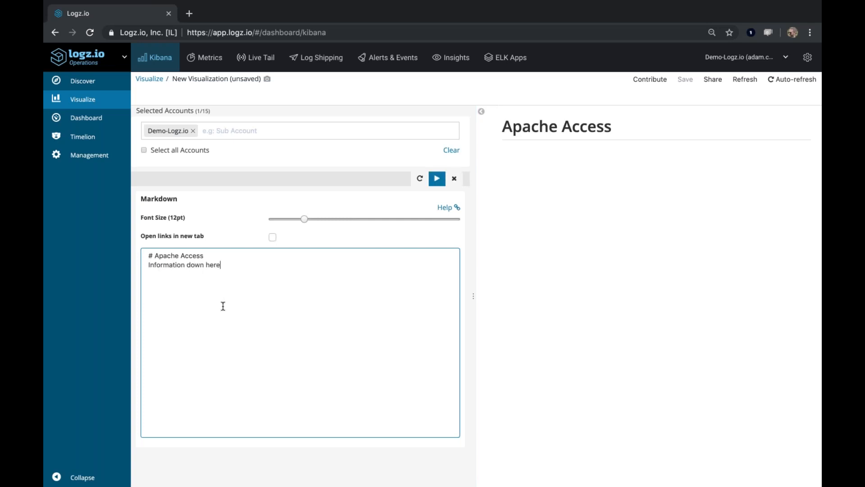
click(436, 179)
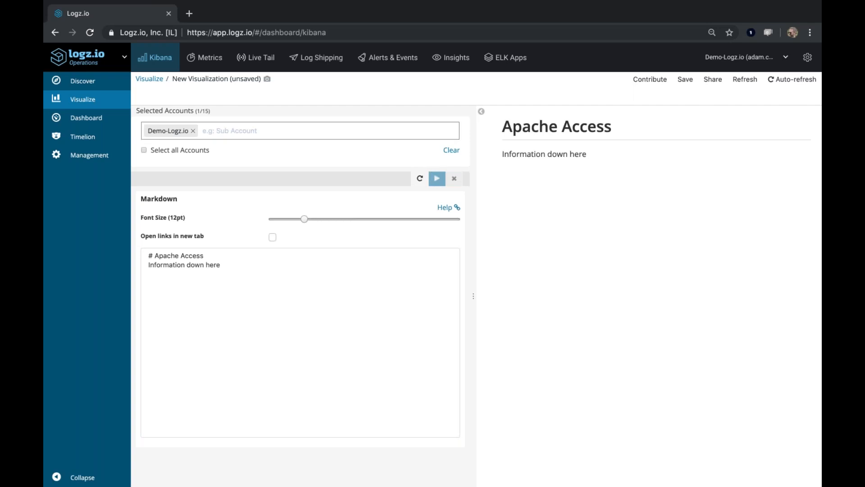
Save the markdown visualization as "0724 markdown".
click(685, 79)
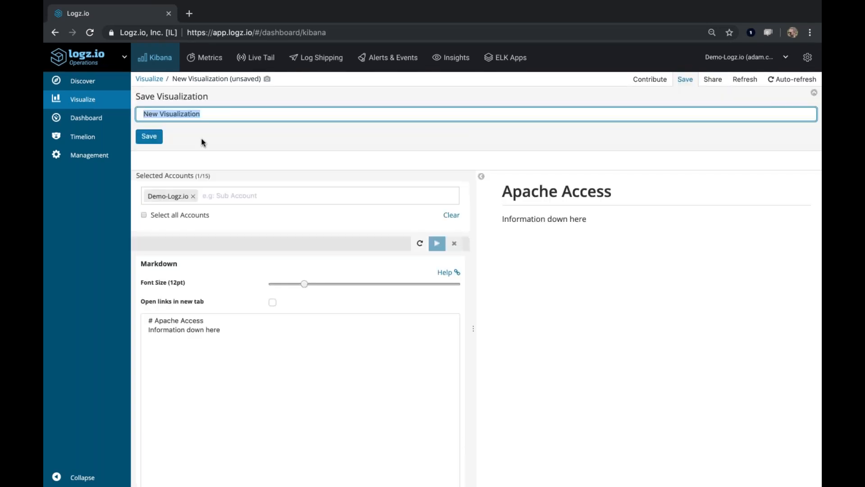
text(0724 markdown)
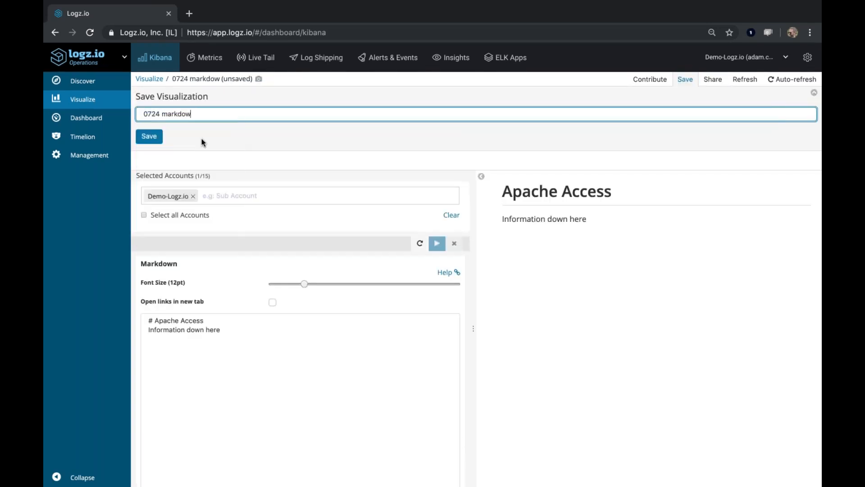
click(149, 136)
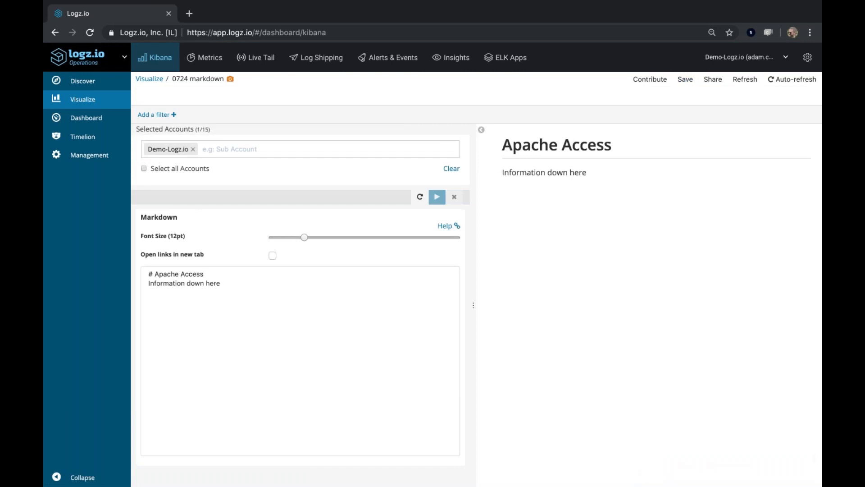
Open the All Prod Health v3 dashboard, generate the short URL for sharing the saved dashboard, and copy it.
click(100, 123)
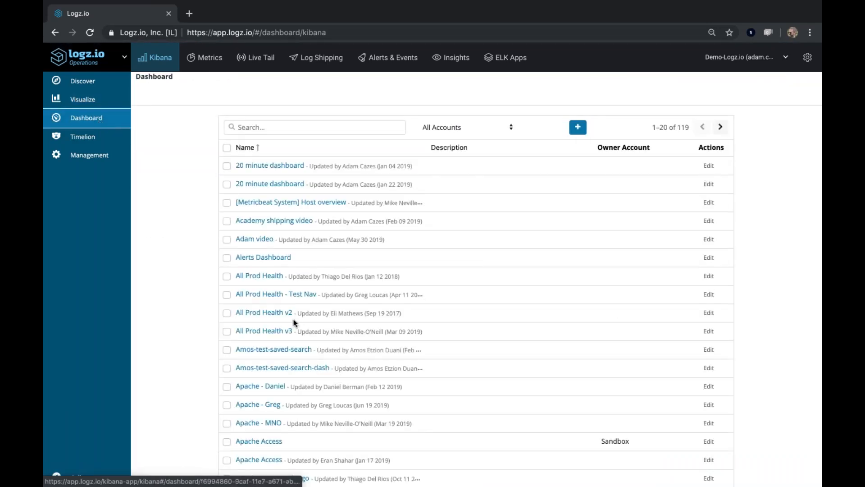
click(257, 332)
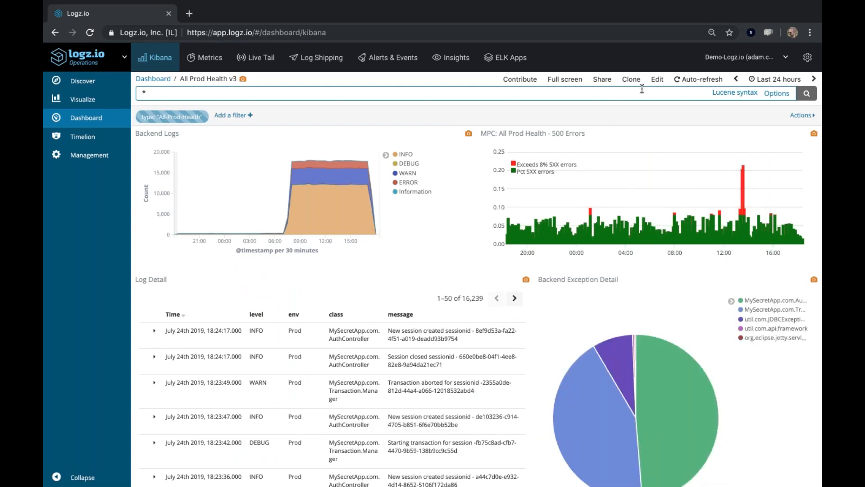
click(609, 87)
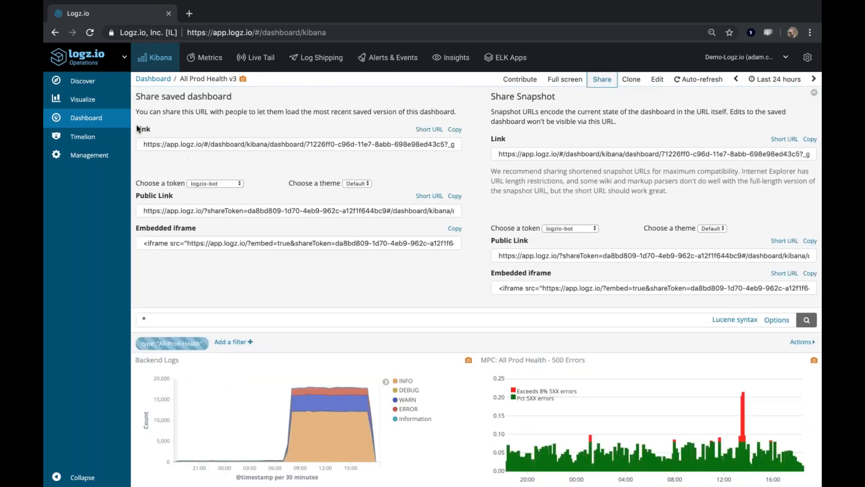
click(429, 130)
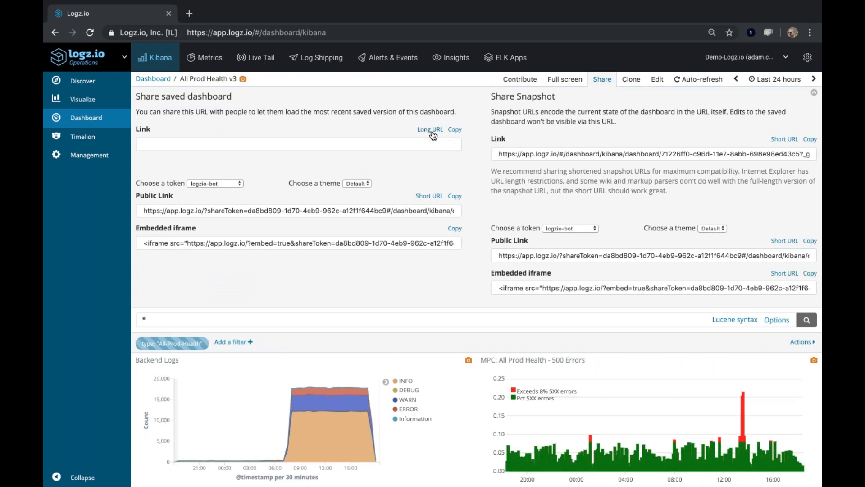
click(455, 130)
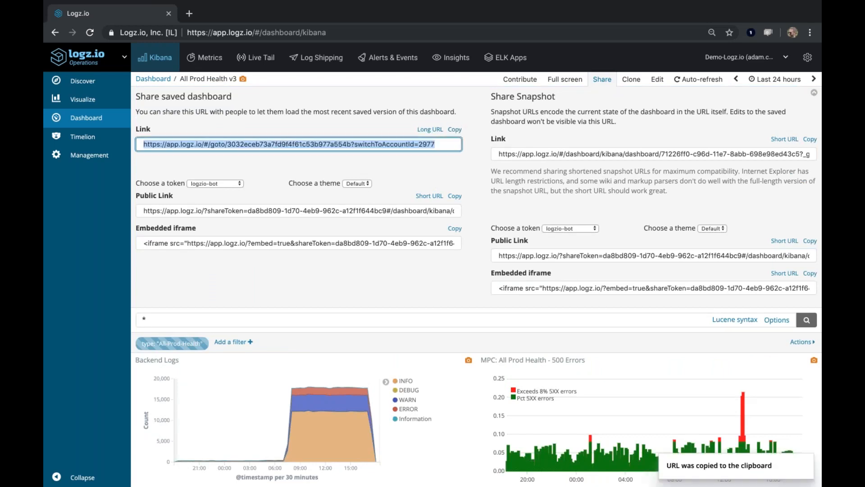
Return to the 0724 markdown visualization and replace its heading text with "Backend Dashboard", keeping the leading hash.
click(111, 102)
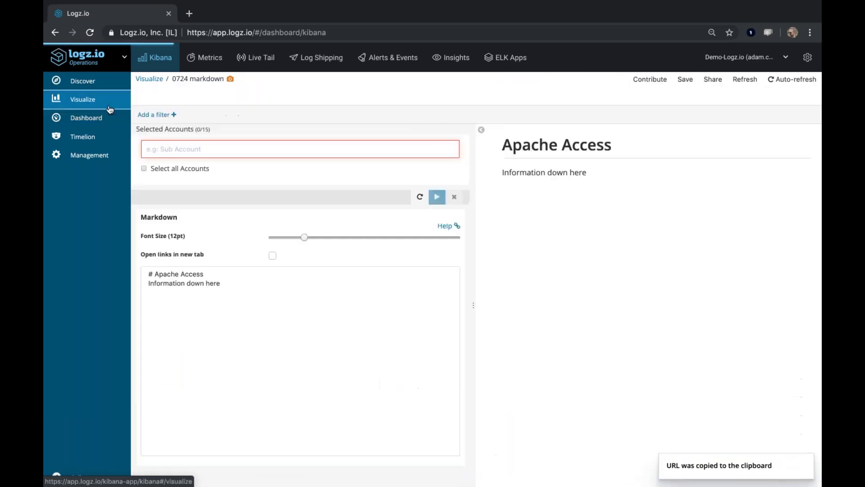
click(206, 274)
shift+click(155, 274)
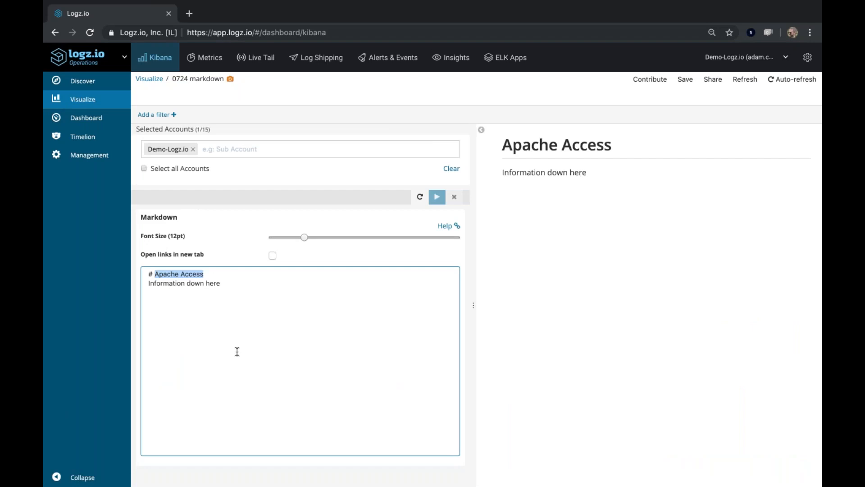
text(Backend Dashboard)
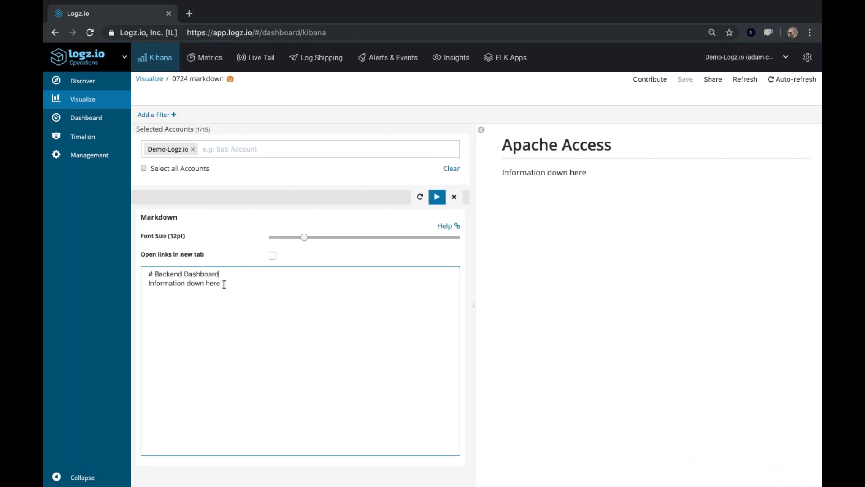
Replace the line below the heading with a markdown link labelled "Investigate Backend" to the copied dashboard URL and apply it.
drag(222, 284, 136, 287)
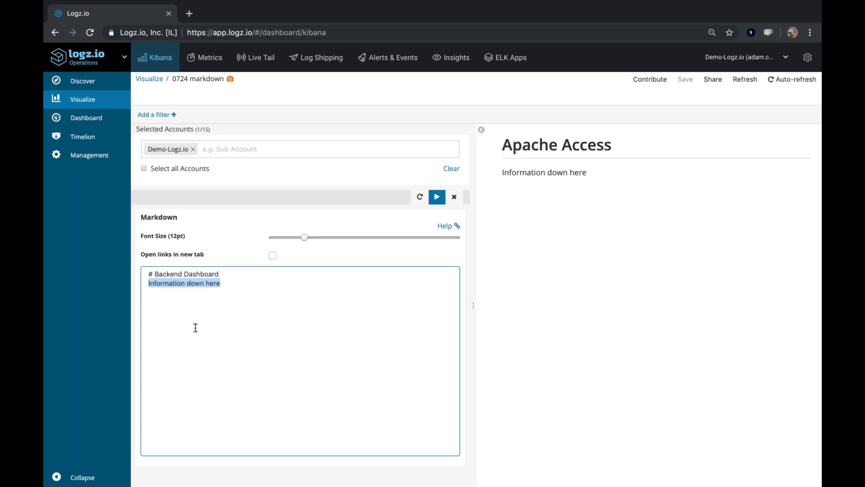
key(BackSpace)
text([Investigate)
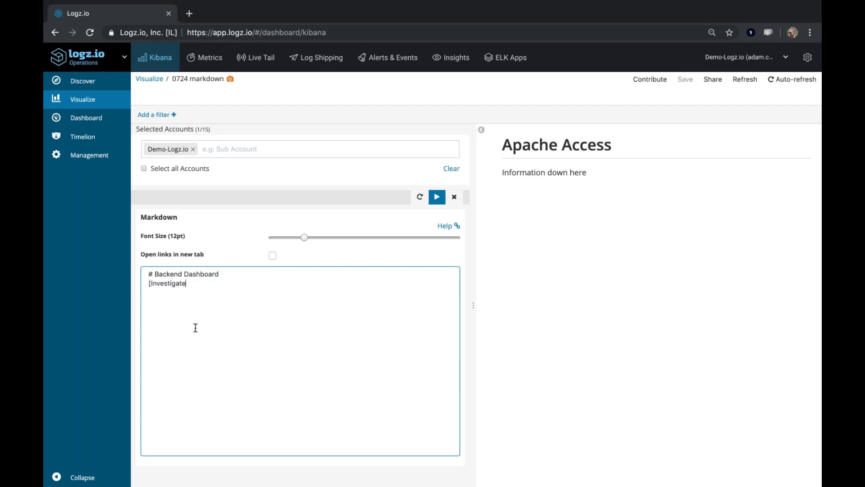
text( Backen)
key(super+v)
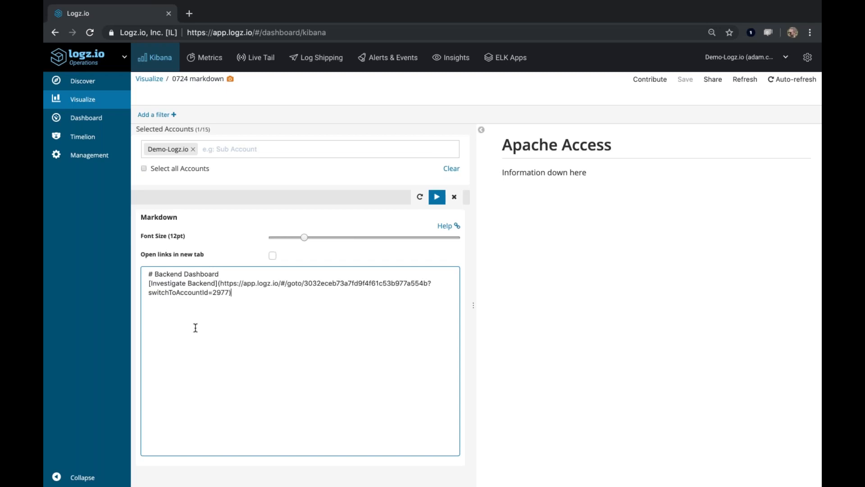
click(436, 197)
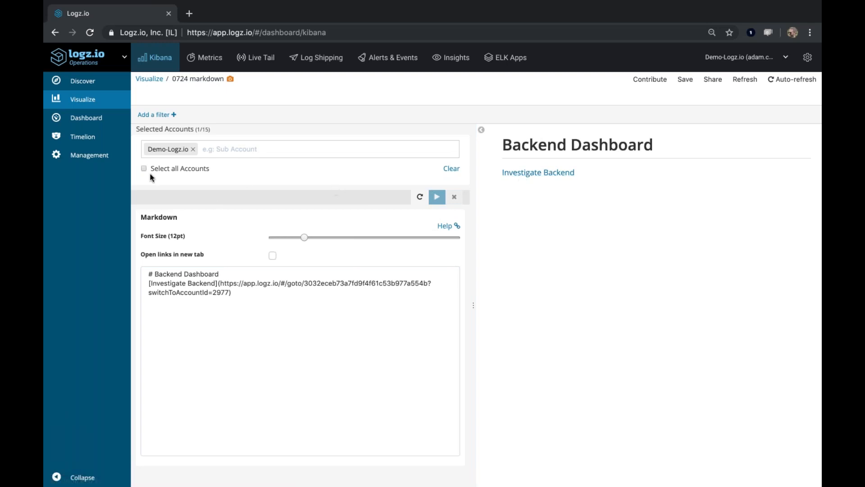
Set markdown links to open in a new tab and save this as a new visualization named "0724 markdown - backend".
click(272, 256)
click(686, 80)
click(170, 132)
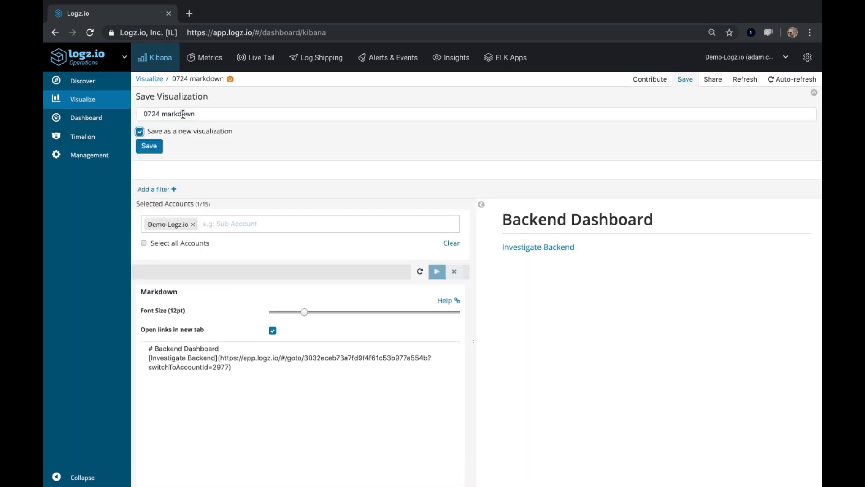
click(206, 114)
text(- backend)
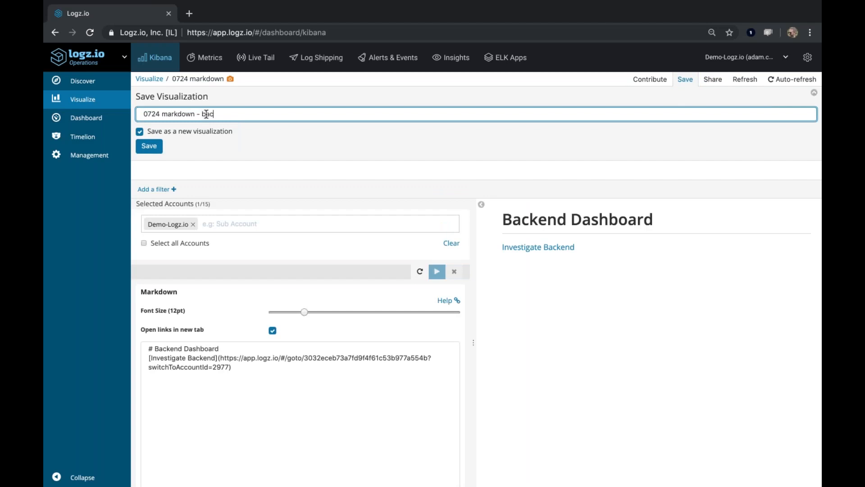
click(143, 147)
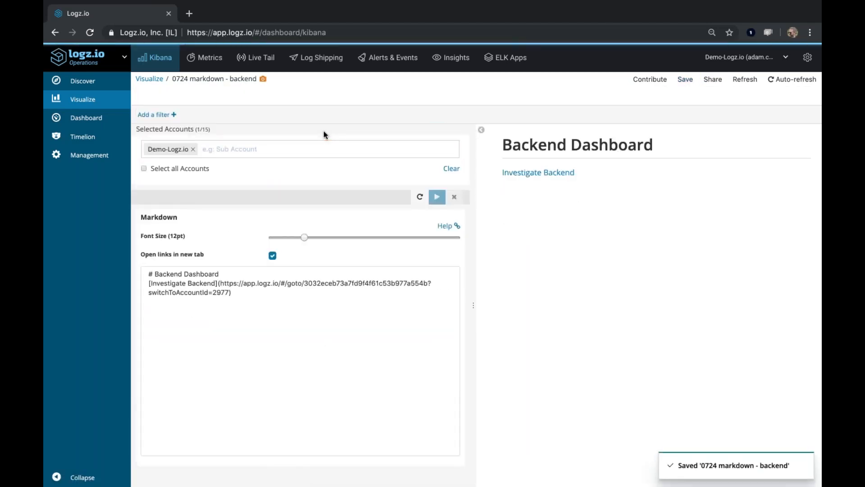
Save the unfiltered Discover search of the Demo-Logz.io account as "0724 all logs".
click(83, 84)
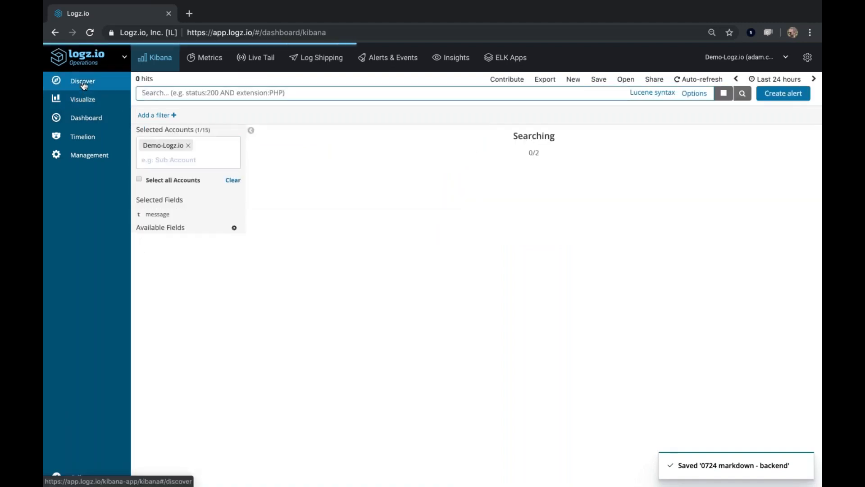
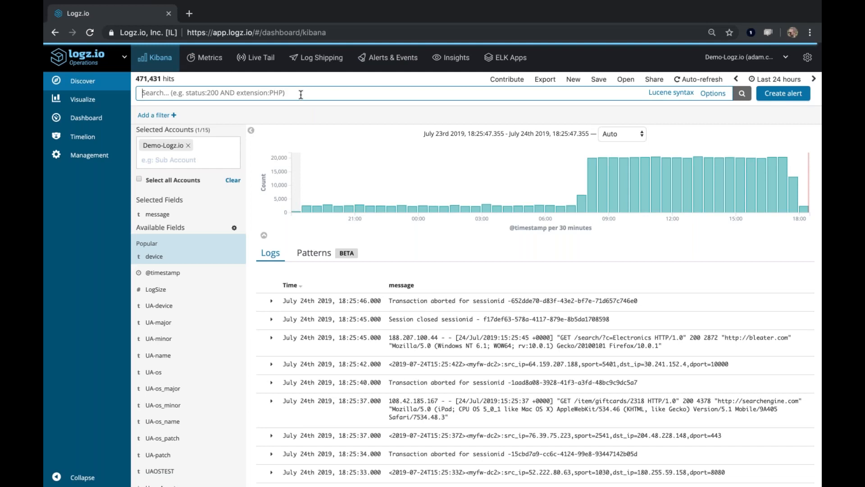
click(599, 79)
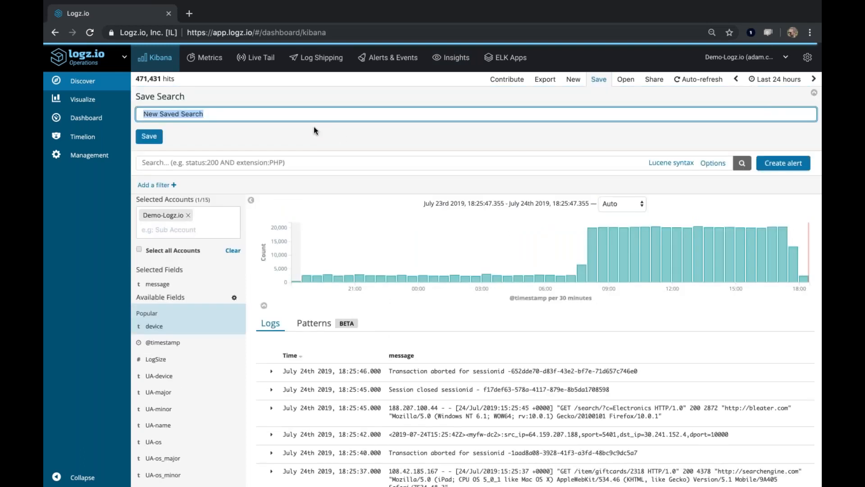
text(All logs)
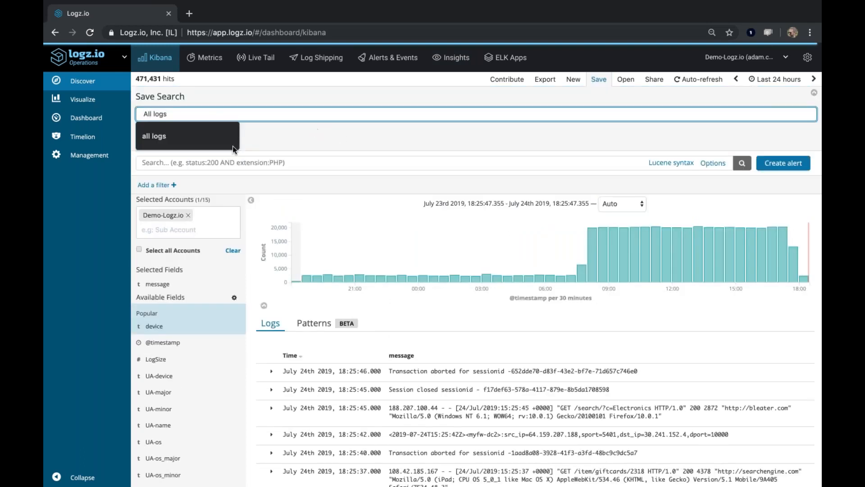
click(234, 149)
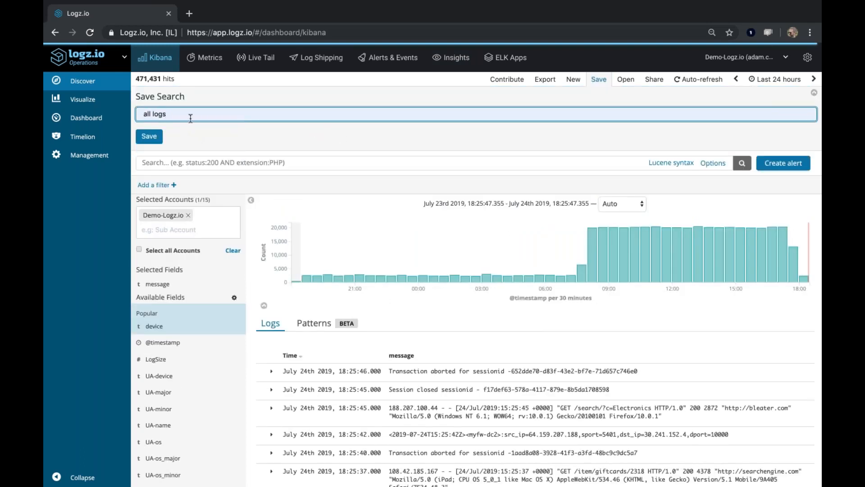
text(0724)
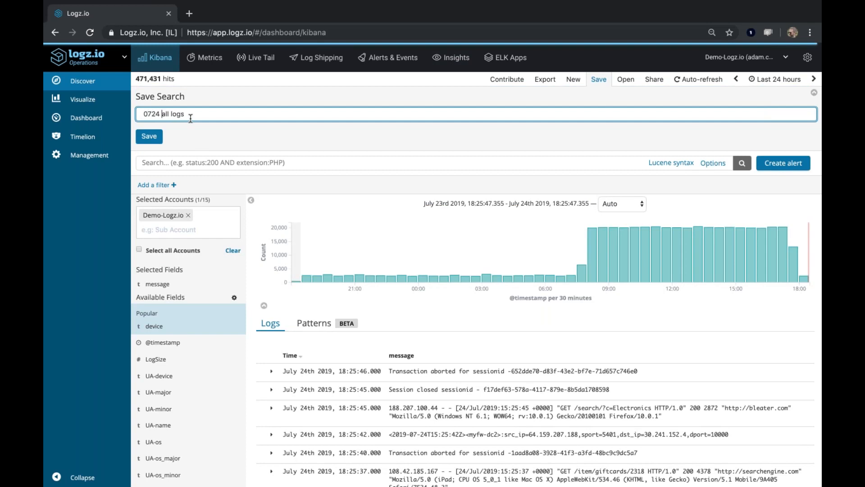
click(153, 141)
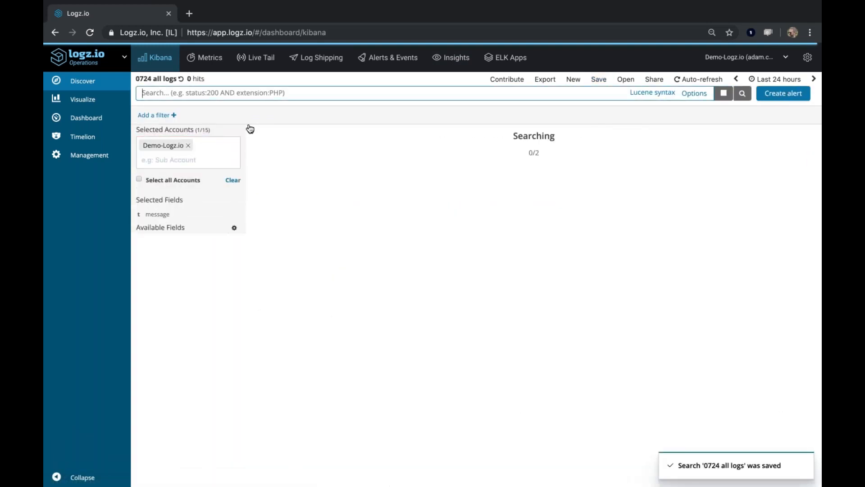
Return to the dashboard list and create a new empty dashboard.
click(84, 120)
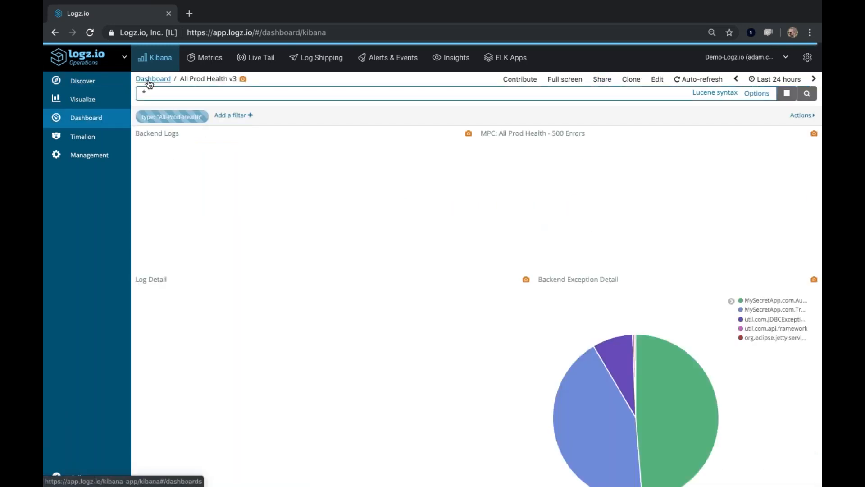
click(152, 79)
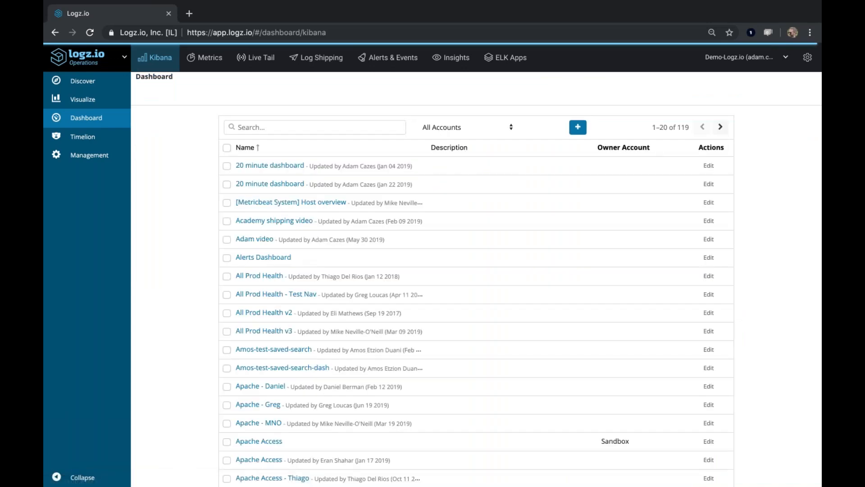
click(578, 127)
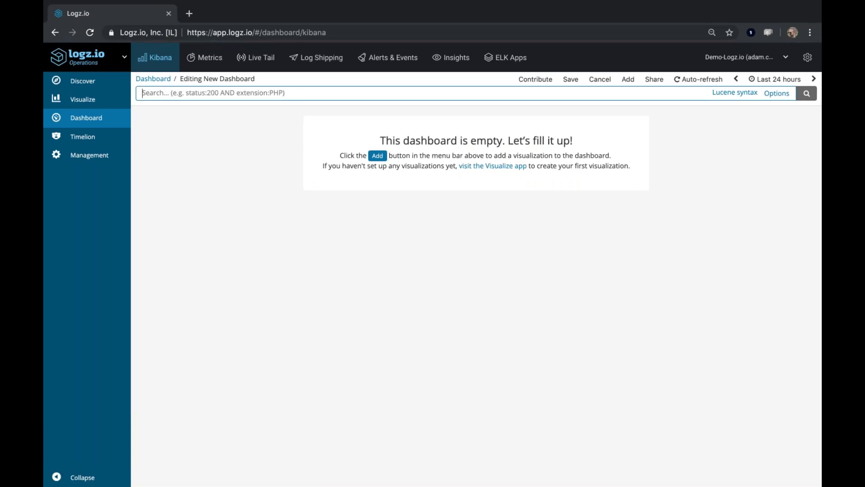
Filter the available visualizations by "0724" and add 0724 line chart, 0724 browser and 0724 device to the dashboard.
click(628, 81)
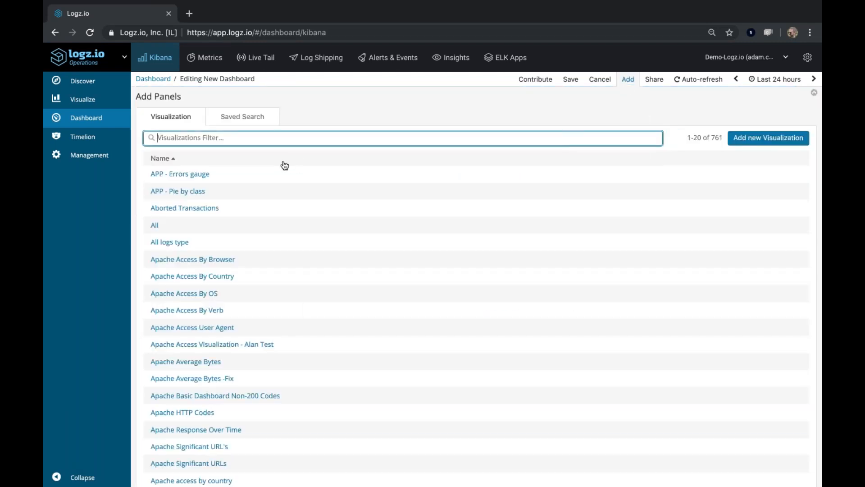
text(0724)
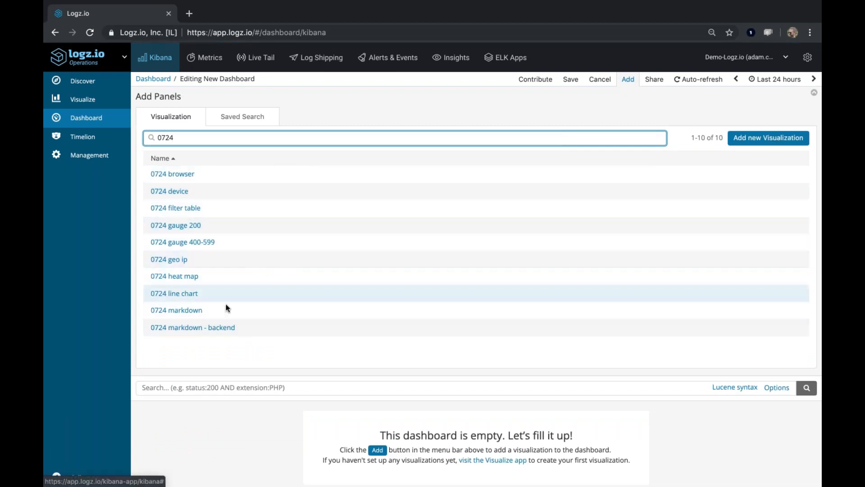
click(194, 297)
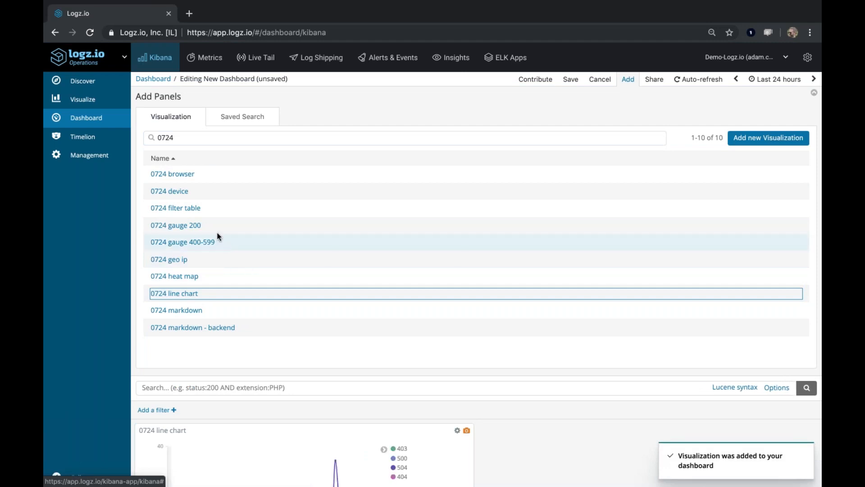
click(190, 176)
click(187, 196)
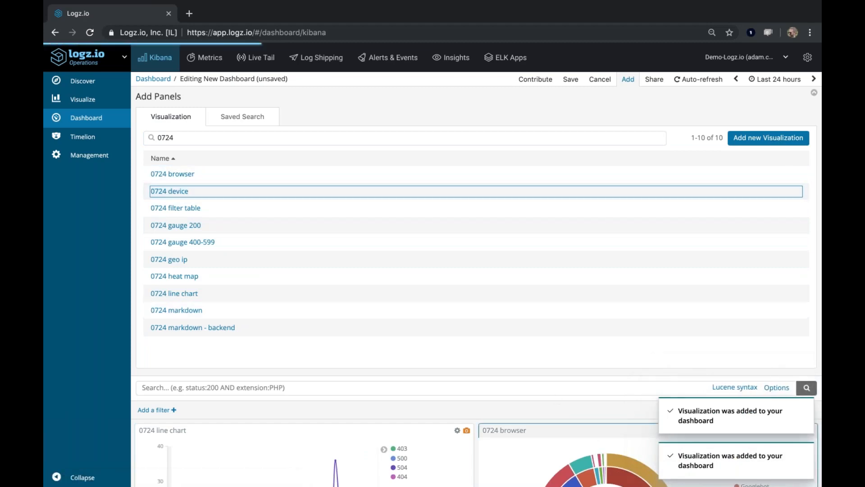
Shrink the 0724 browser and 0724 device panels to about half their original width.
scroll(396, 410, down, 7)
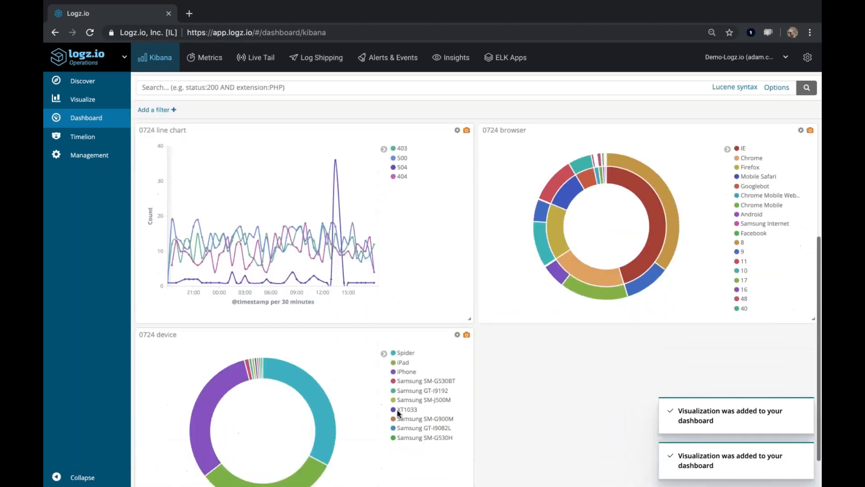
drag(813, 315, 639, 303)
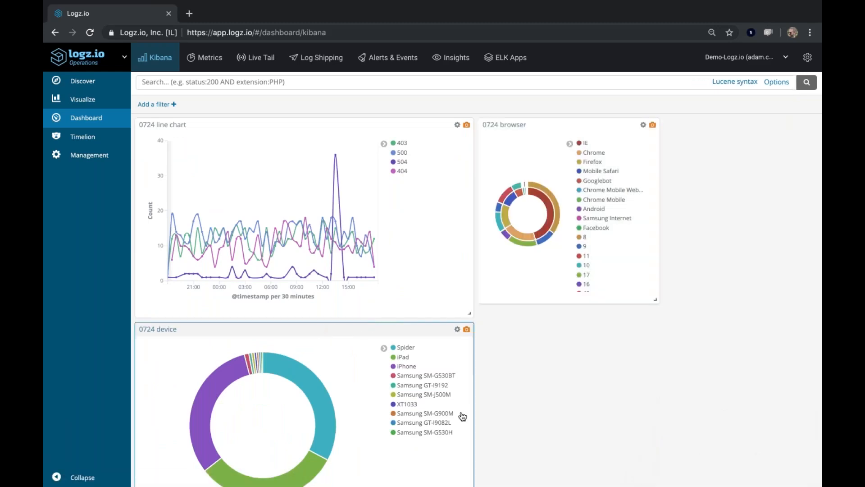
scroll(544, 417, down, 1)
drag(469, 479, 313, 480)
Move the 0724 device panel into the first row beside 0724 browser, narrowing it so all three panels share the row.
drag(214, 345, 756, 151)
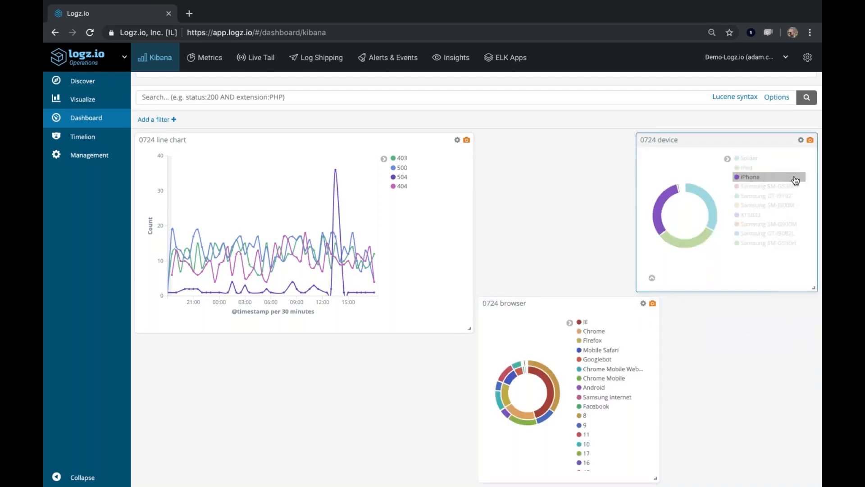
drag(815, 288, 801, 274)
drag(711, 215, 722, 238)
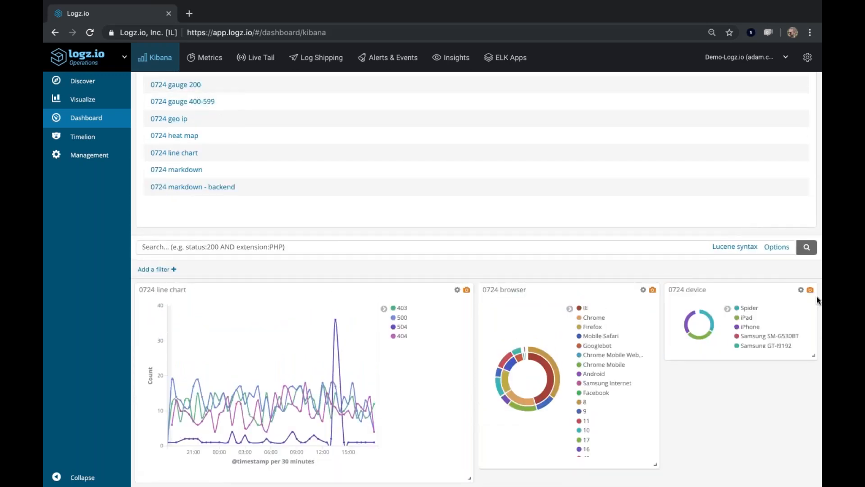
Lengthen the 0724 device panel and shorten the 0724 browser panel to the same height.
mouse_move(819, 3)
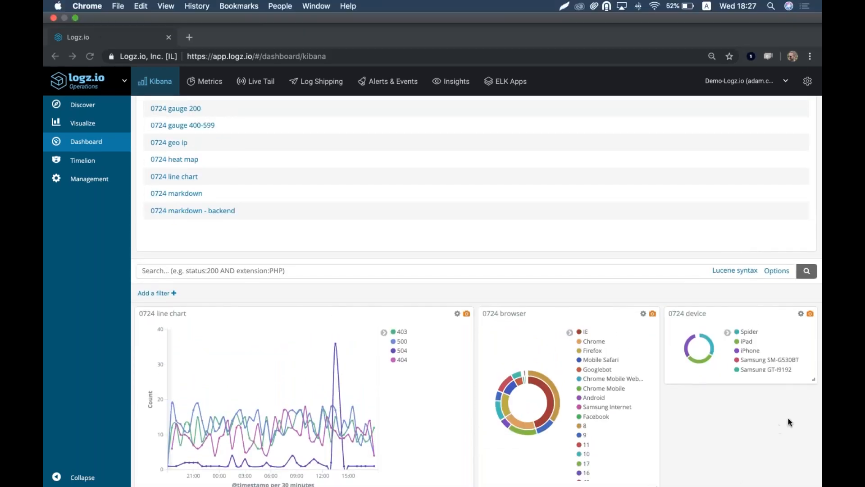
drag(813, 383, 755, 460)
drag(655, 463, 655, 428)
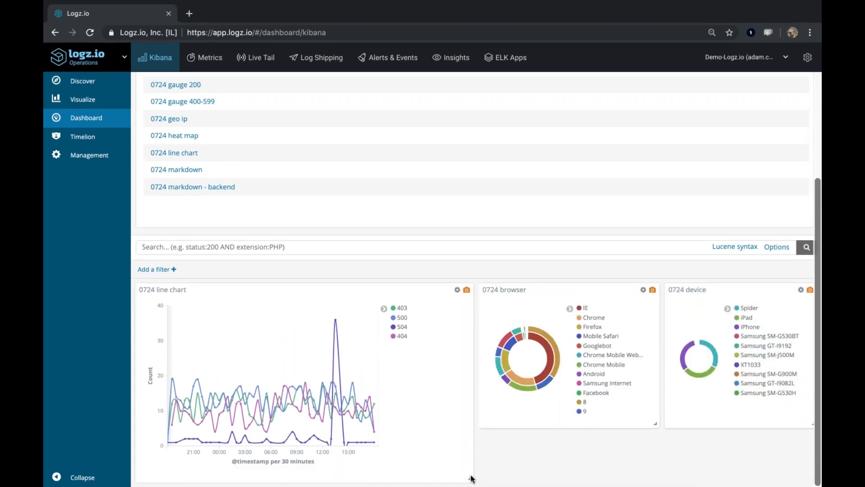
Shorten the 0724 line chart panel to its neighbours' height, and add 0724 geo ip to the dashboard with its map recentred.
drag(470, 474, 467, 473)
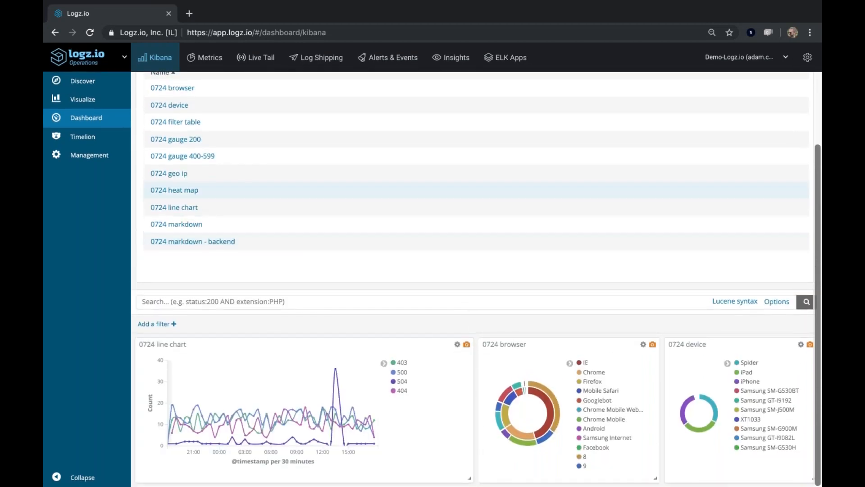
scroll(228, 131, up, 1)
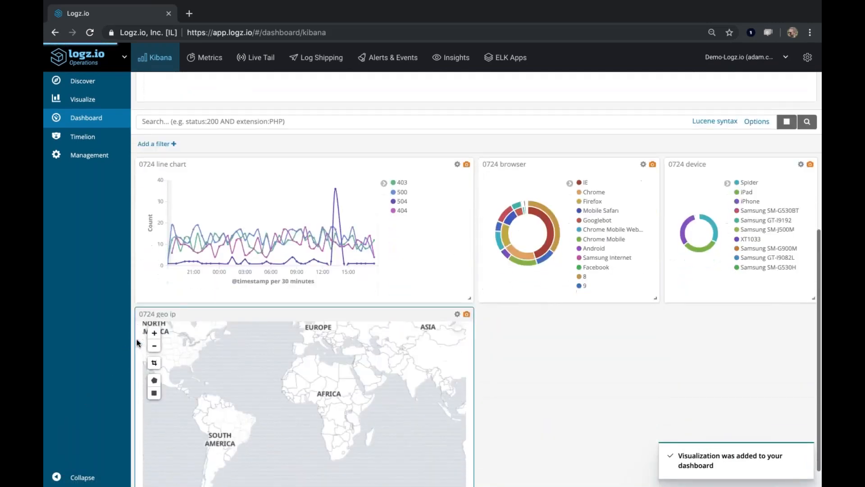
drag(298, 352, 349, 358)
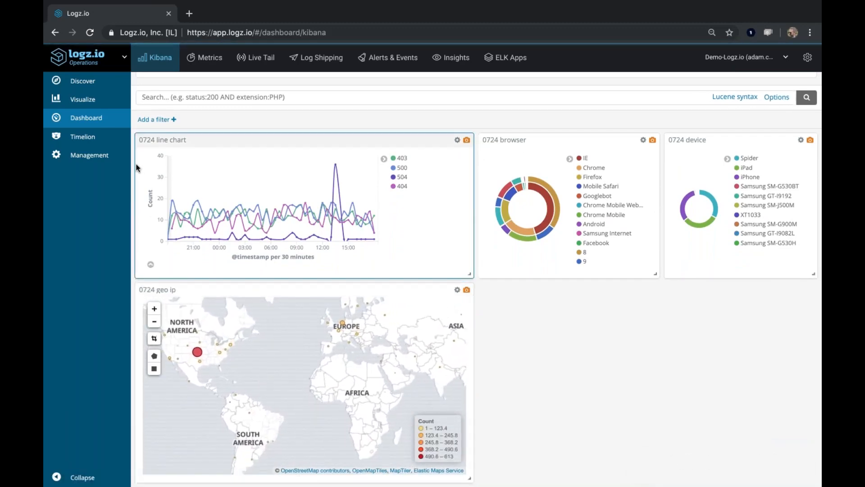
Add the 0724 gauge 400-599 and 0724 gauge 200 visualizations to the dashboard.
scroll(136, 164, up, 4)
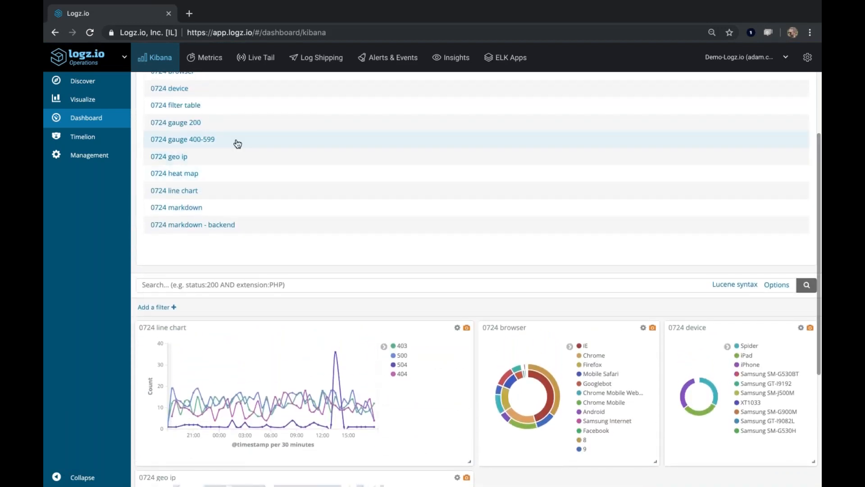
click(192, 139)
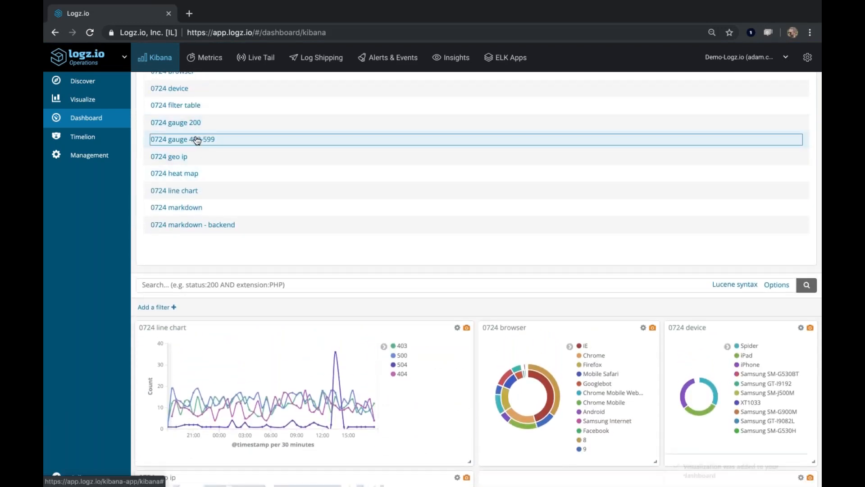
click(176, 126)
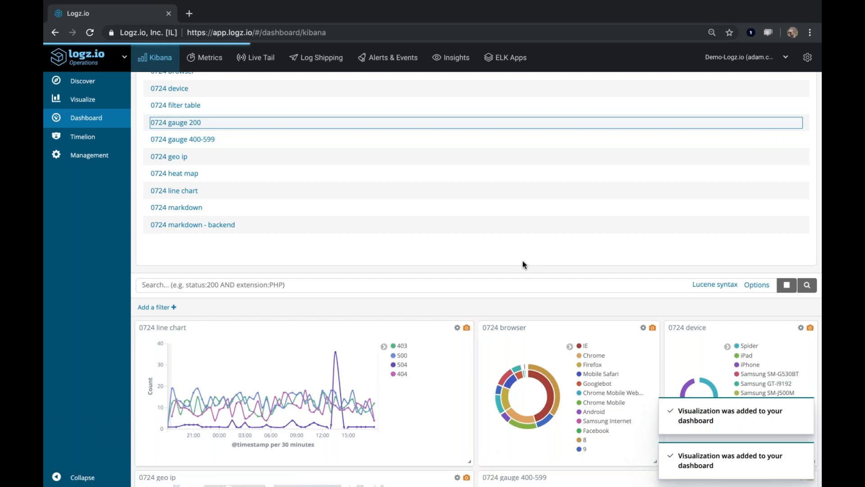
Narrow 0724 gauge 400-599 and 0724 gauge 200 to about the 0724 browser panel's width, stacking gauge 200 beneath gauge 400-599.
scroll(522, 264, down, 7)
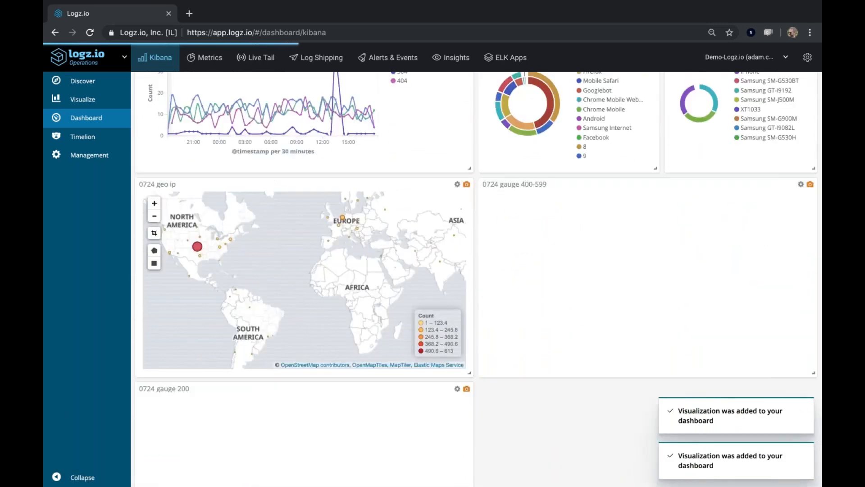
drag(813, 372, 663, 367)
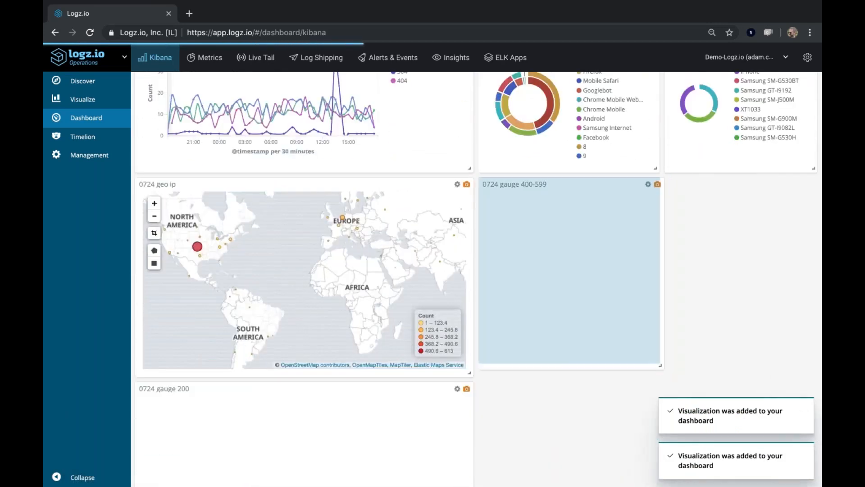
scroll(517, 406, down, 2)
drag(207, 290, 589, 326)
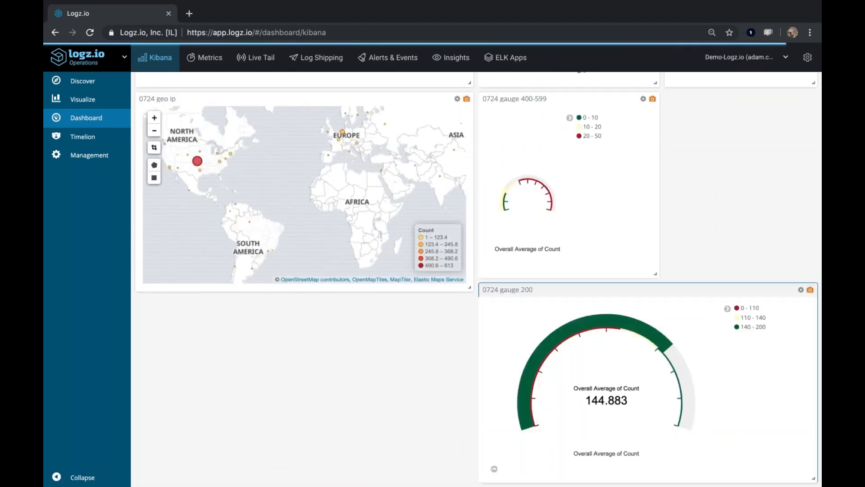
drag(813, 478, 649, 482)
Place 0724 gauge 200 beside 0724 gauge 400-599 with both legends hidden, and shorten the gauges and 0724 geo ip to one shared height.
drag(529, 344, 723, 158)
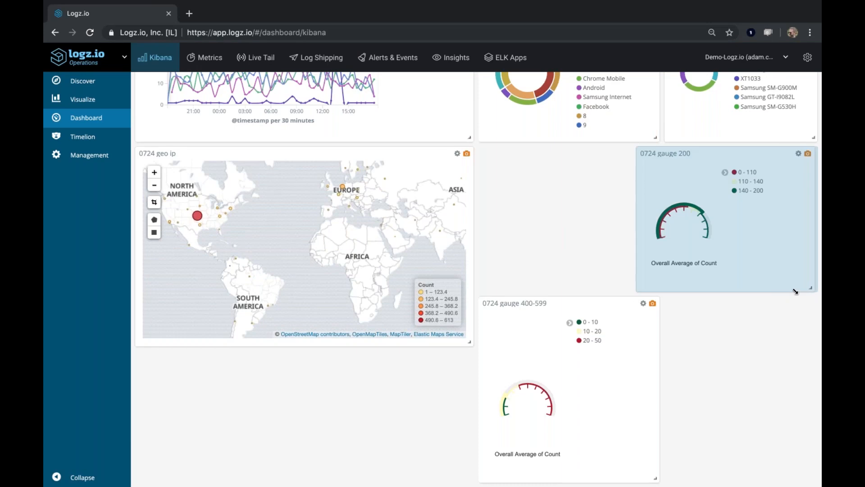
drag(701, 154, 724, 157)
drag(655, 464, 656, 427)
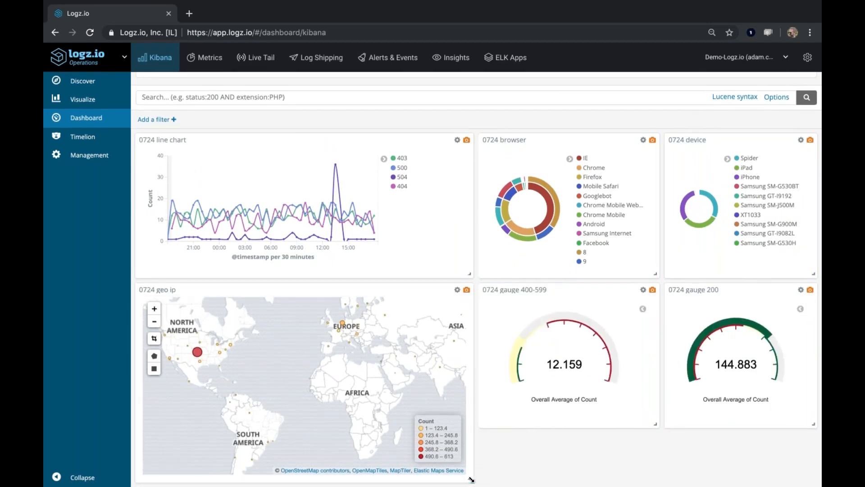
drag(471, 469, 470, 478)
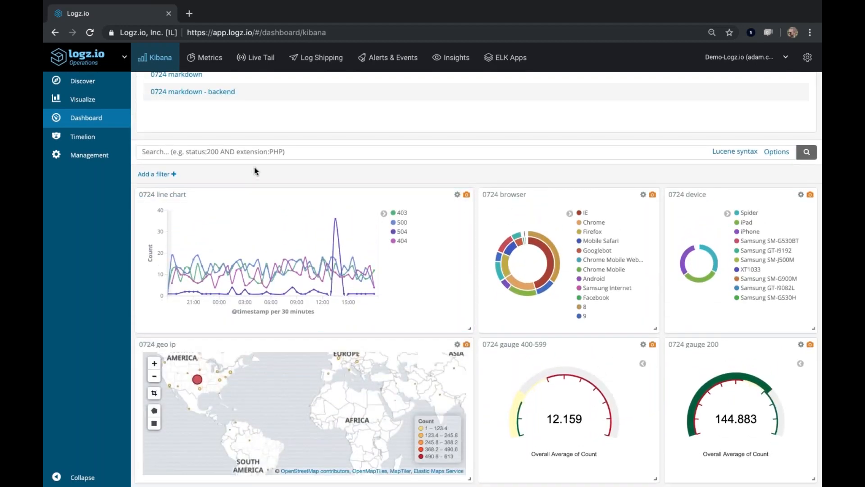
Add the 0724 heat map and 0724 markdown visualizations to the dashboard.
scroll(254, 169, up, 1)
scroll(254, 170, up, 3)
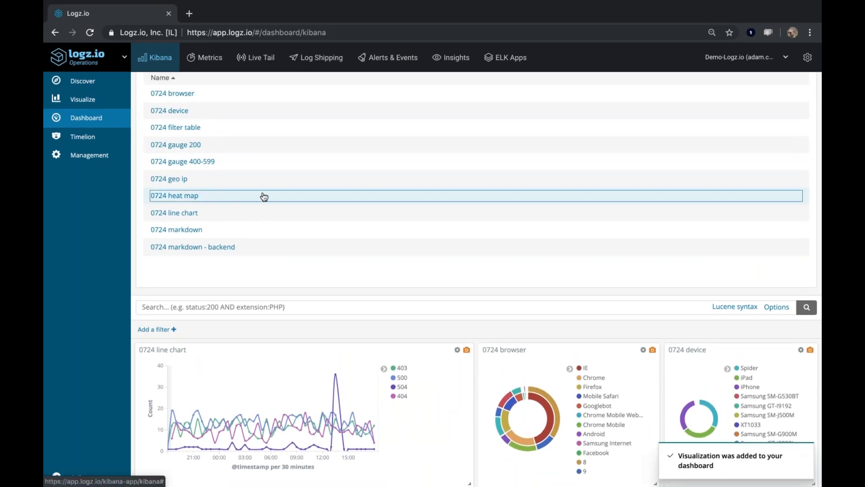
click(180, 230)
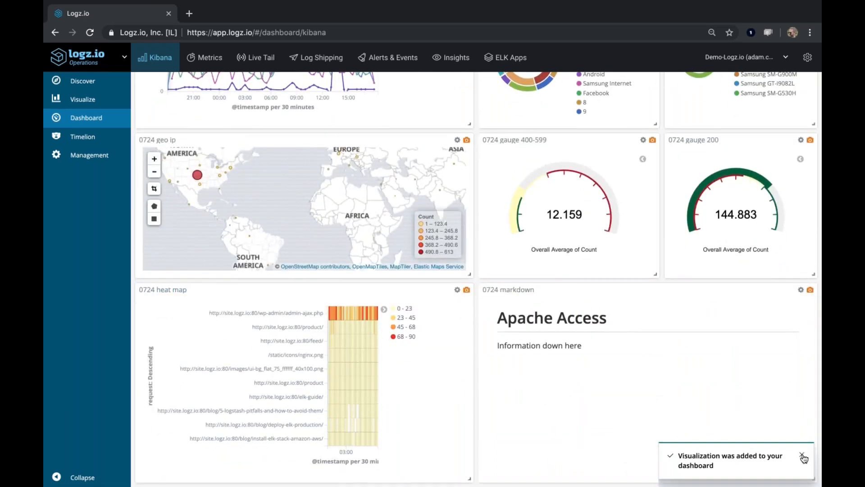
Move the 0724 markdown panel above all other panels, shortened and stretched across the dashboard's full width.
drag(813, 479, 331, 68)
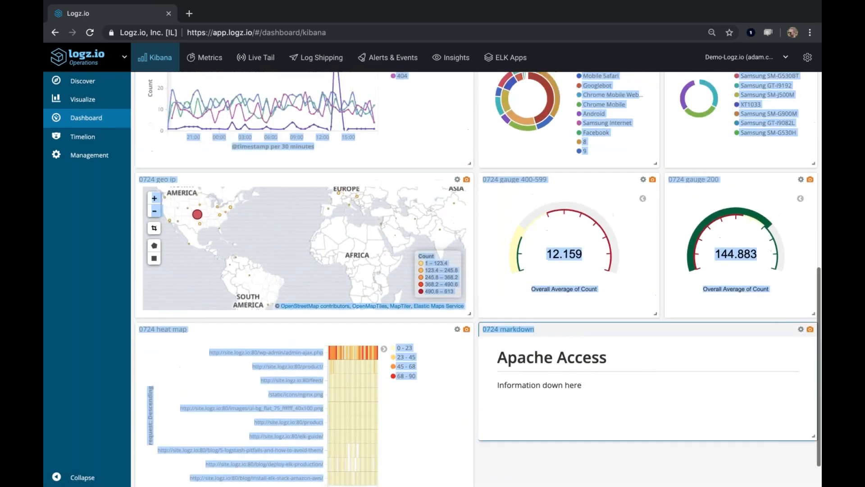
drag(570, 329, 234, 252)
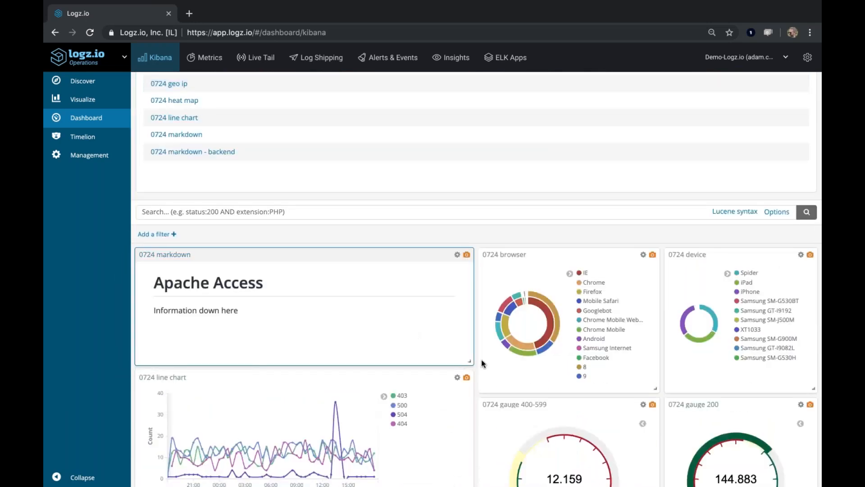
drag(470, 359, 820, 342)
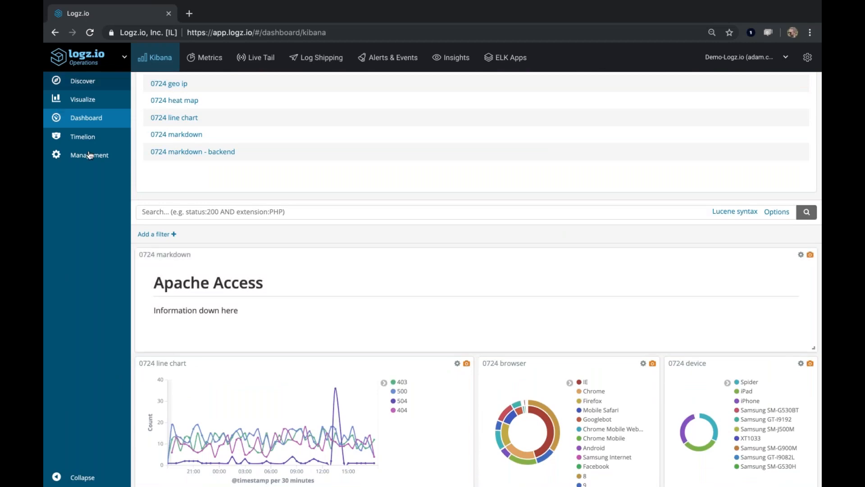
Add the 0724 filter table visualization to the dashboard.
scroll(123, 214, up, 2)
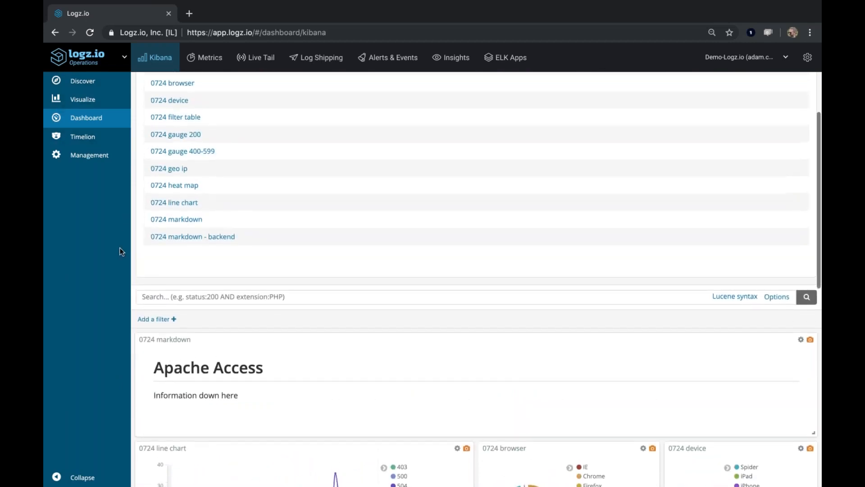
scroll(120, 251, down, 5)
scroll(119, 251, down, 5)
scroll(126, 270, up, 7)
scroll(129, 280, up, 5)
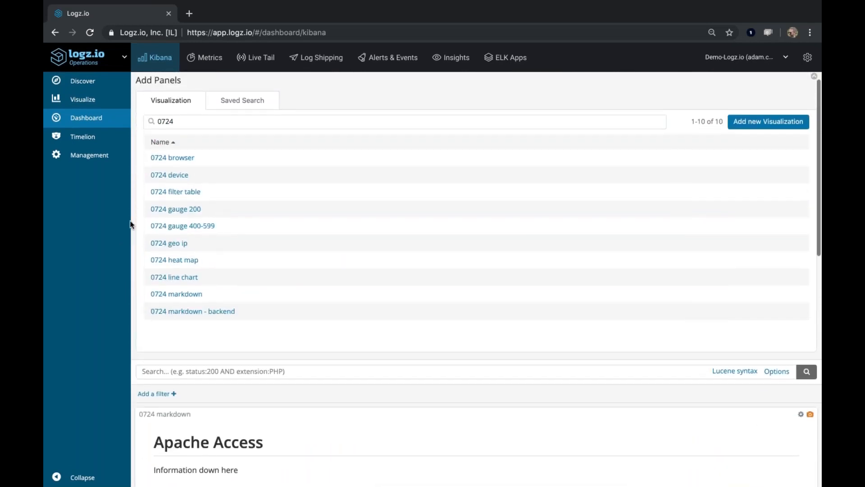
click(192, 192)
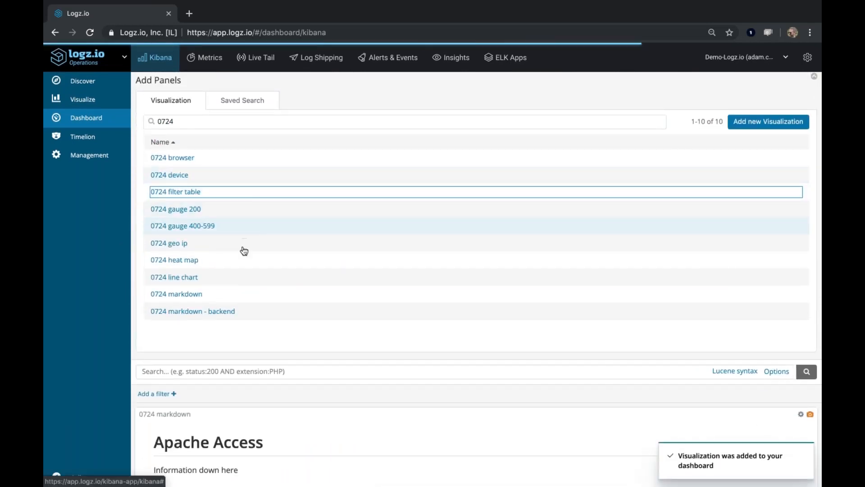
Narrow 0724 filter table and place it beneath 0724 gauge 200, and widen 0724 heat map up to it at the same reduced height.
scroll(223, 283, down, 1)
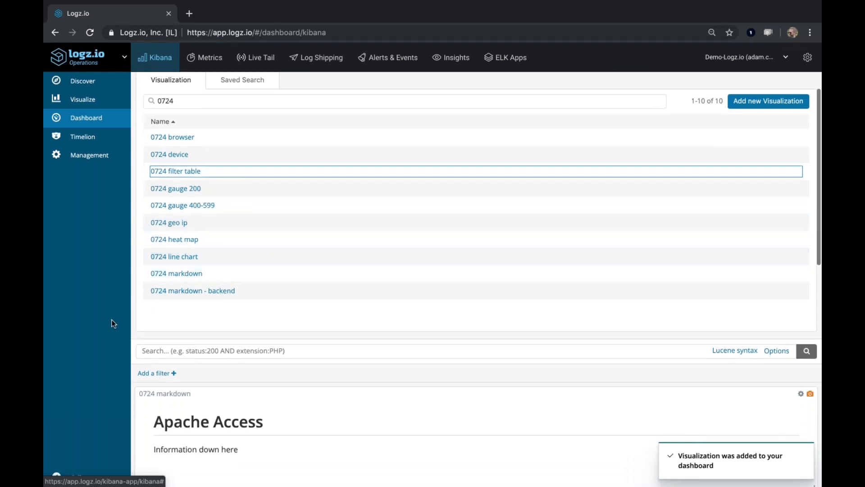
scroll(111, 320, down, 10)
scroll(111, 321, down, 1)
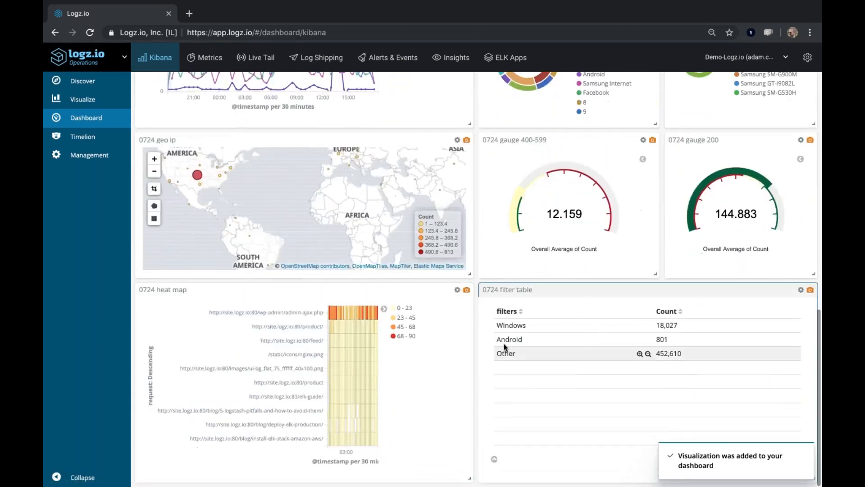
drag(813, 478, 657, 468)
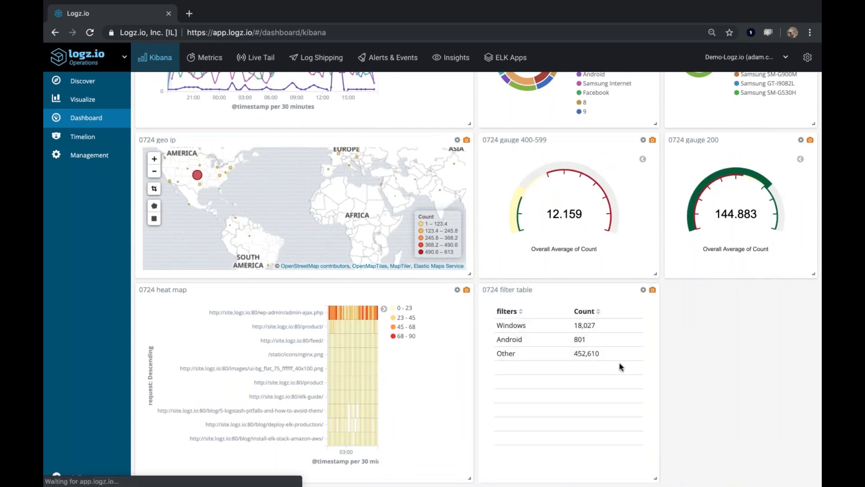
drag(540, 291, 689, 298)
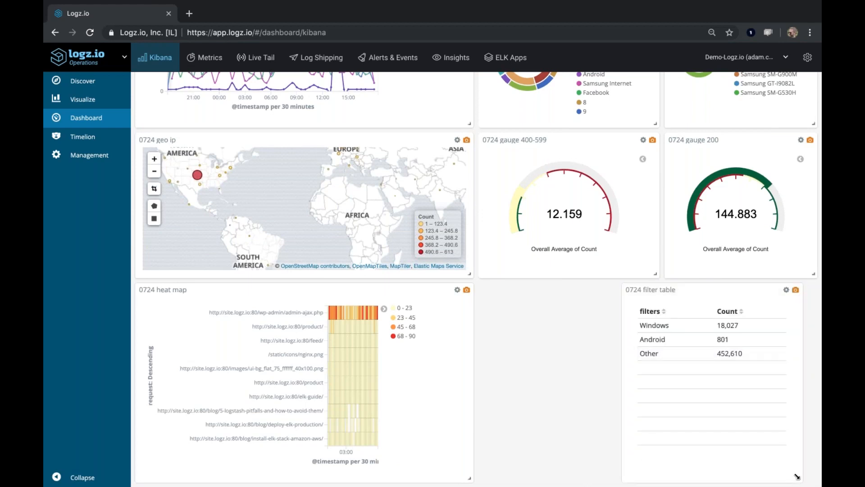
drag(789, 478, 757, 439)
drag(701, 298, 734, 296)
drag(469, 474, 654, 478)
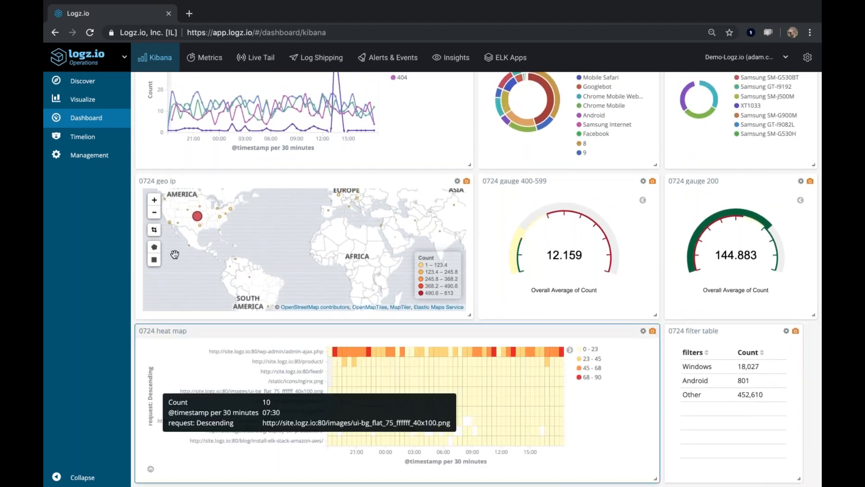
Add 0724 markdown - backend at full dashboard width, and widen 0724 filter table to the end of its row.
scroll(116, 239, up, 9)
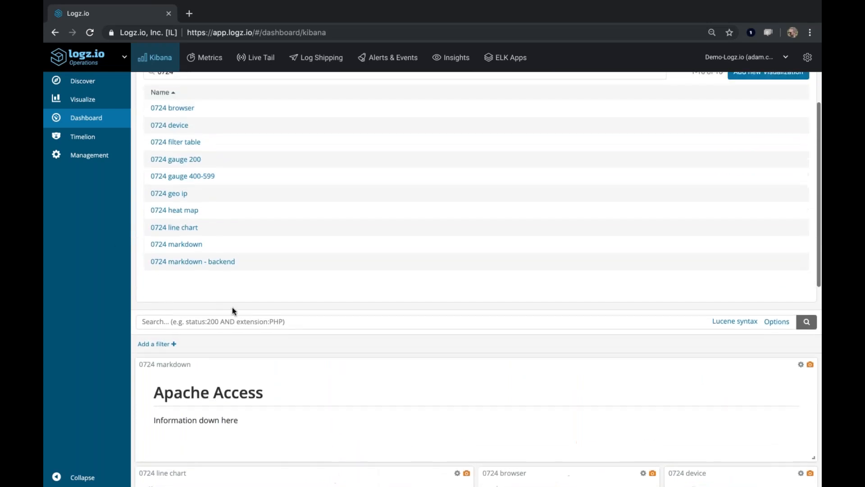
click(206, 267)
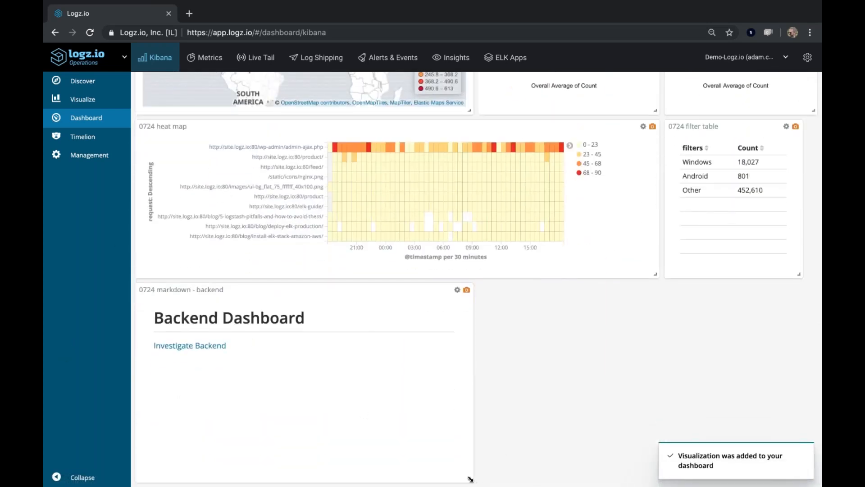
drag(470, 478, 818, 481)
drag(798, 302, 813, 300)
Filter the saved searches by "0724" and add 0724 all logs to the dashboard.
scroll(128, 220, up, 10)
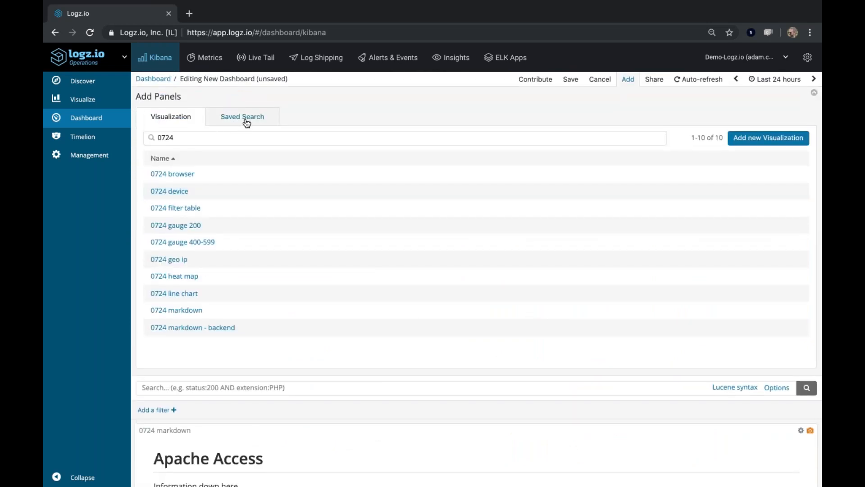
click(244, 121)
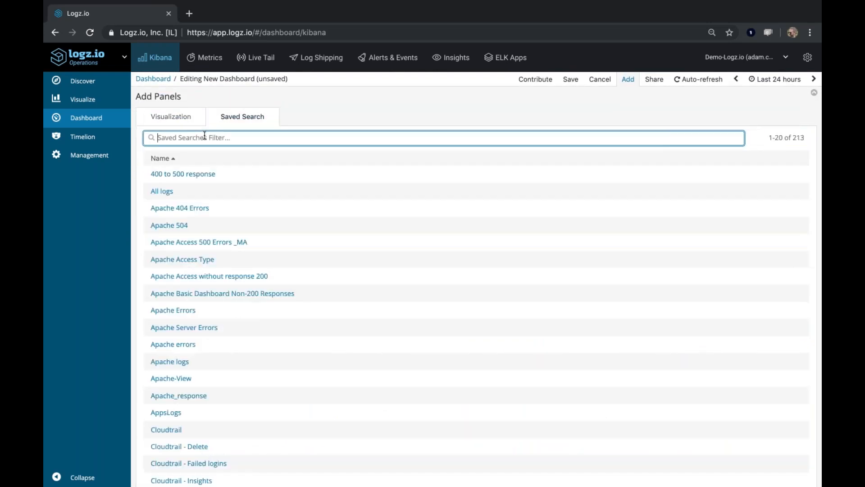
click(160, 174)
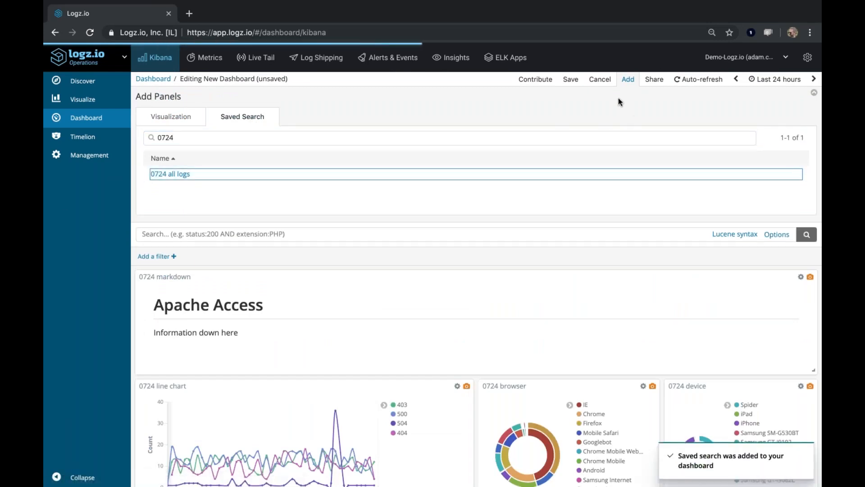
Move 0724 all logs above 0724 markdown - backend, stretch it to full dashboard width, and close the Add Panels area.
scroll(99, 282, down, 10)
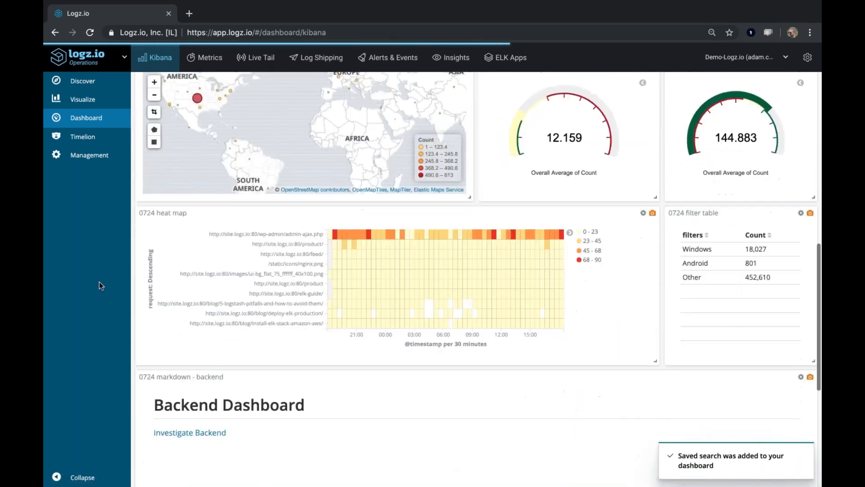
scroll(99, 282, down, 5)
drag(362, 293, 359, 212)
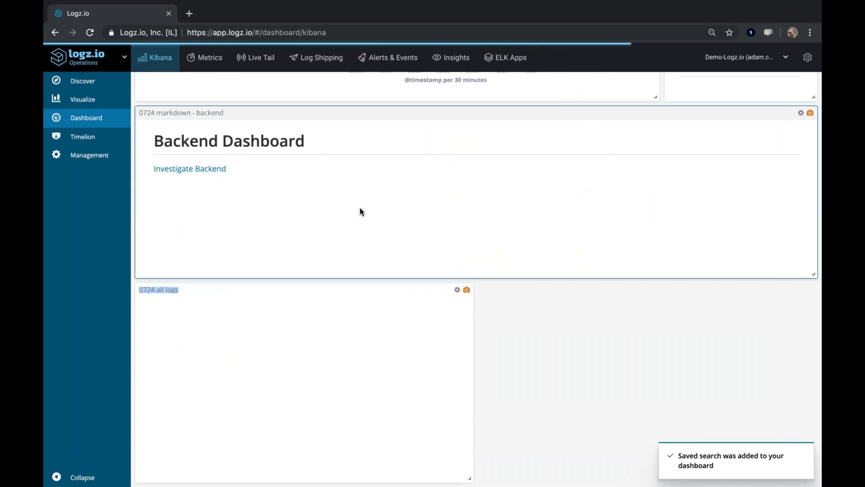
drag(351, 291, 349, 118)
drag(469, 299, 815, 348)
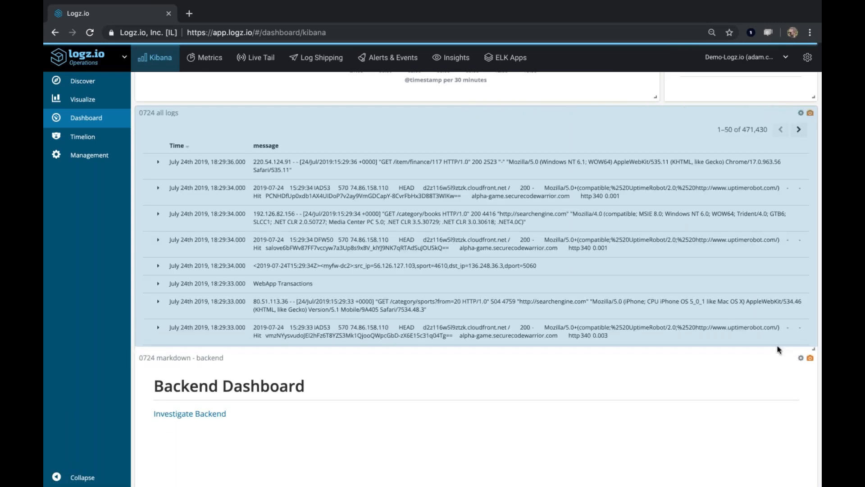
scroll(125, 211, up, 15)
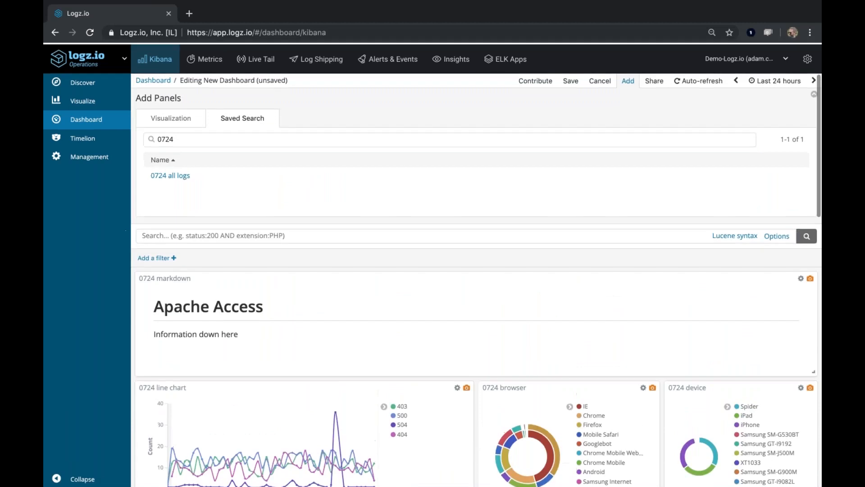
click(635, 80)
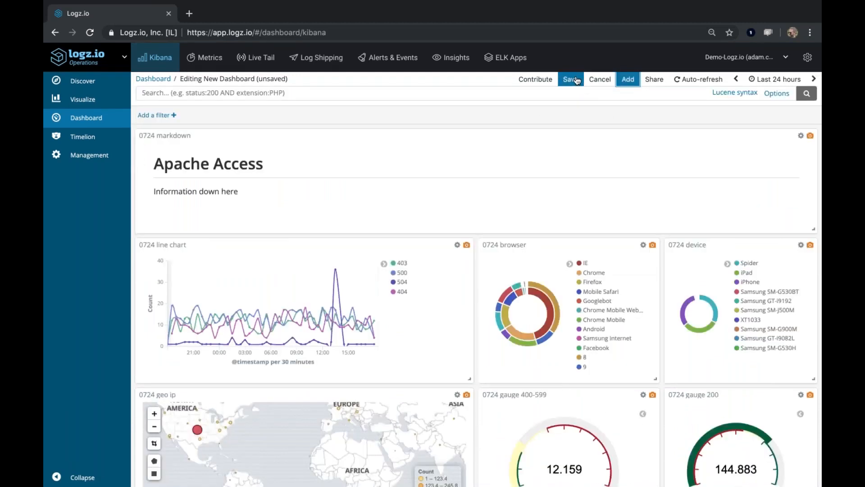
Save the dashboard as 0724 Webinar Dashboard, with the time range stored with it.
click(571, 79)
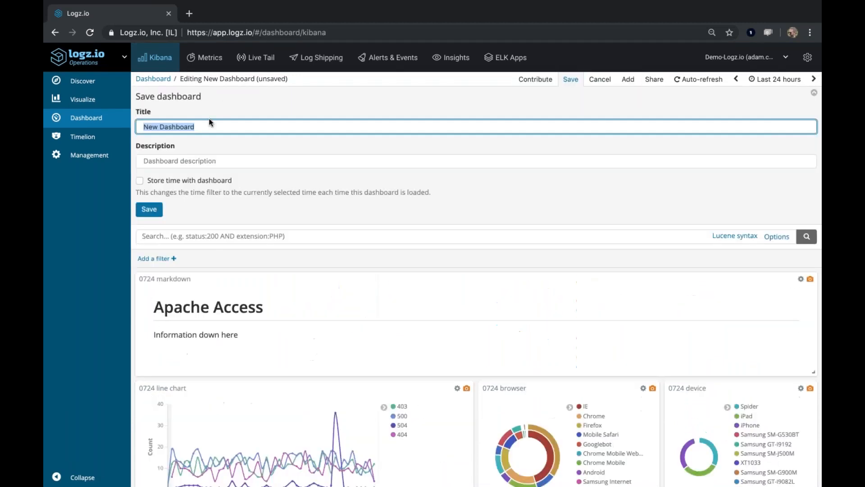
click(140, 181)
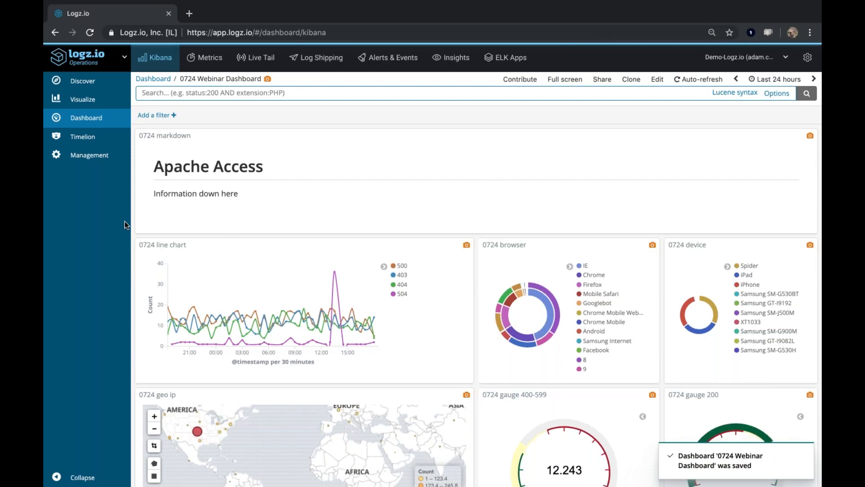
Narrow the dashboard's time range around the 504 spike in 0724 line chart in two passes, down to about 13:25 to 13:45.
scroll(125, 221, down, 6)
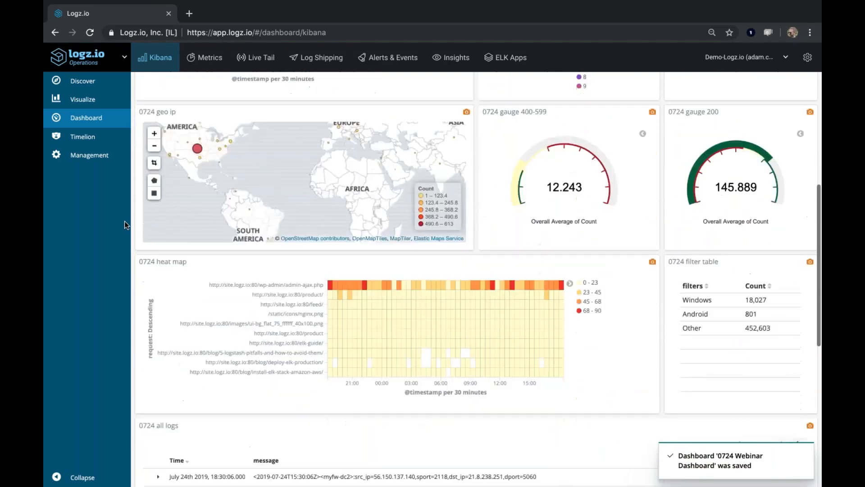
scroll(124, 220, down, 6)
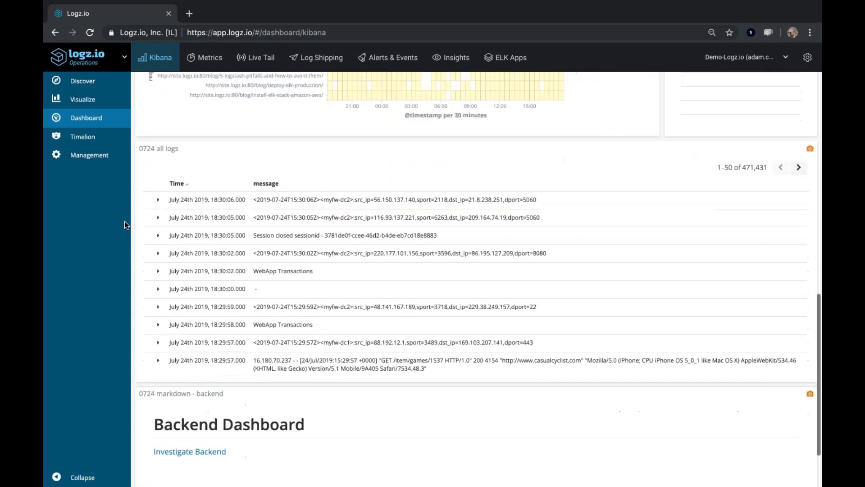
scroll(125, 221, up, 13)
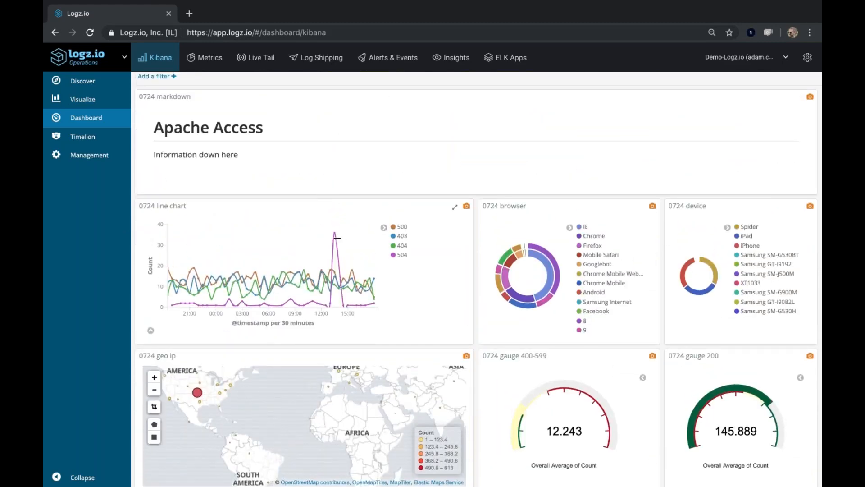
mouse_move(334, 235)
drag(324, 251, 348, 260)
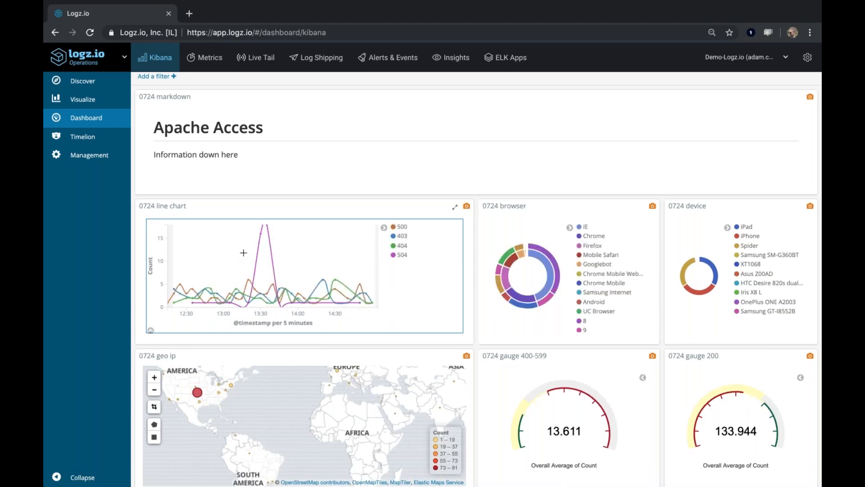
drag(249, 250, 283, 259)
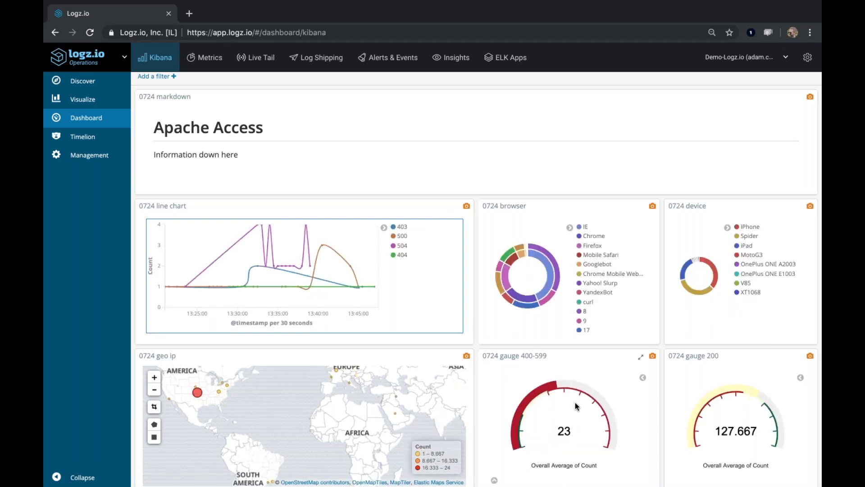
Examine the 0724 gauge panels, pan the 0724 geo ip map towards North America and Europe, and inspect the largest marker's details.
scroll(575, 405, down, 1)
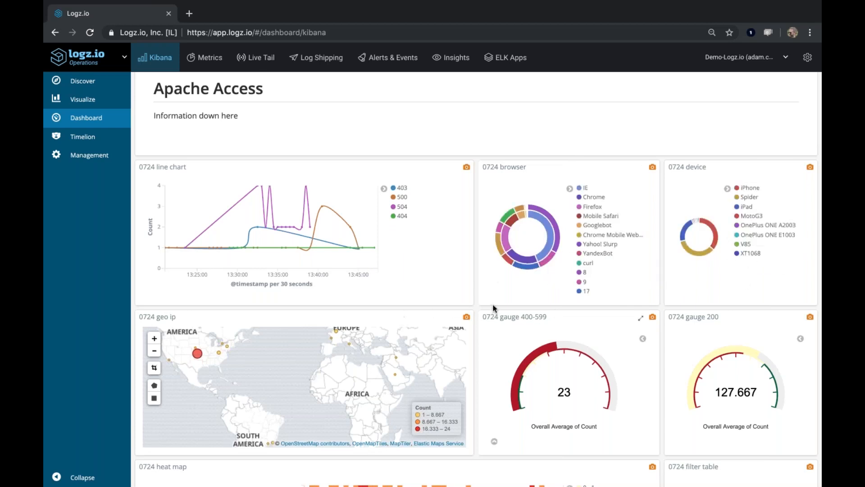
scroll(474, 322, down, 3)
drag(253, 258, 278, 282)
mouse_move(223, 280)
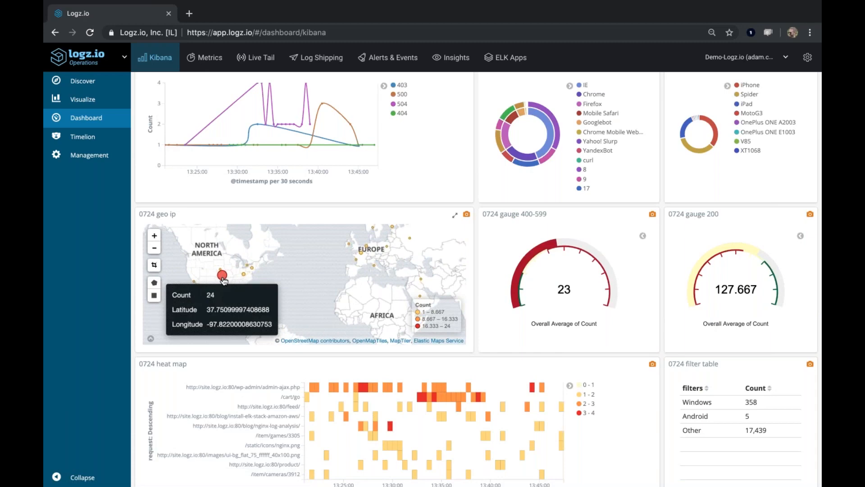
drag(279, 279, 278, 286)
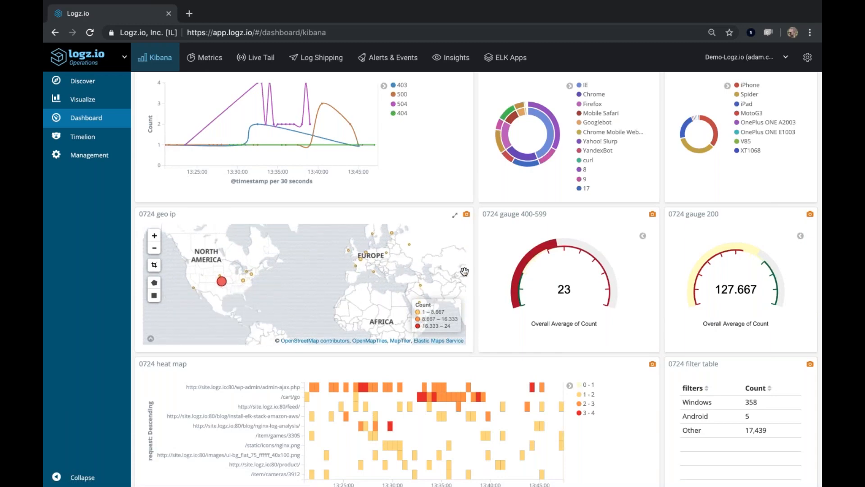
Examine the admin-ajax.php and /cart/go request rows in 0724 heat map and read through the messages in 0724 all logs.
scroll(464, 272, down, 3)
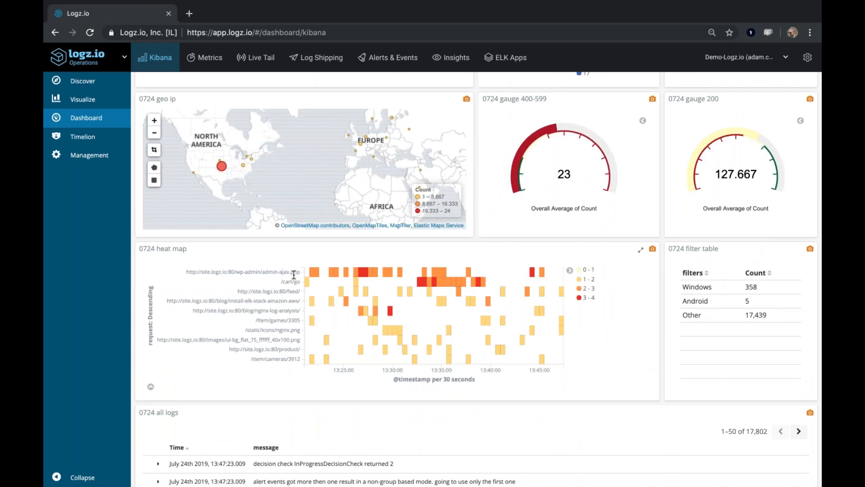
drag(188, 271, 254, 272)
click(266, 273)
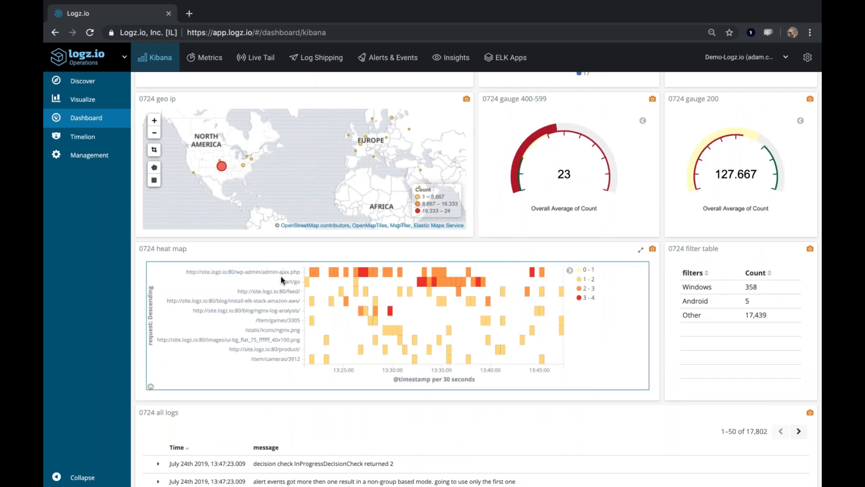
drag(282, 282, 297, 280)
scroll(658, 346, down, 5)
scroll(799, 318, down, 5)
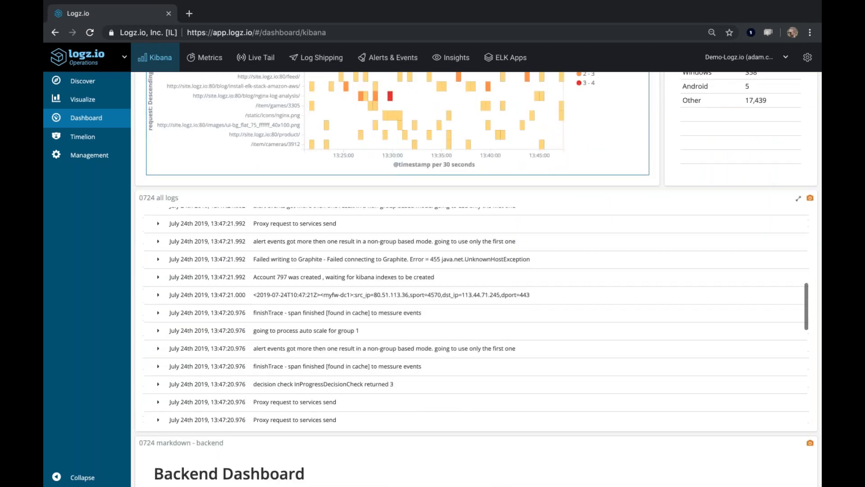
scroll(432, 331, up, 10)
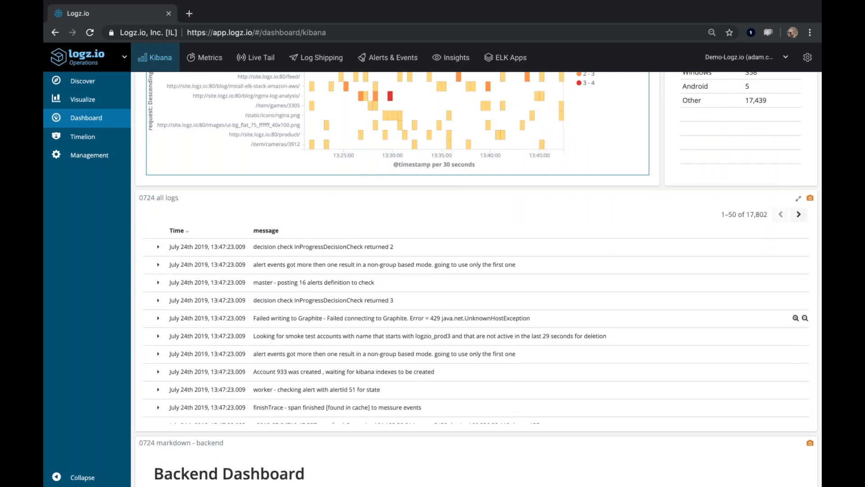
scroll(236, 215, up, 3)
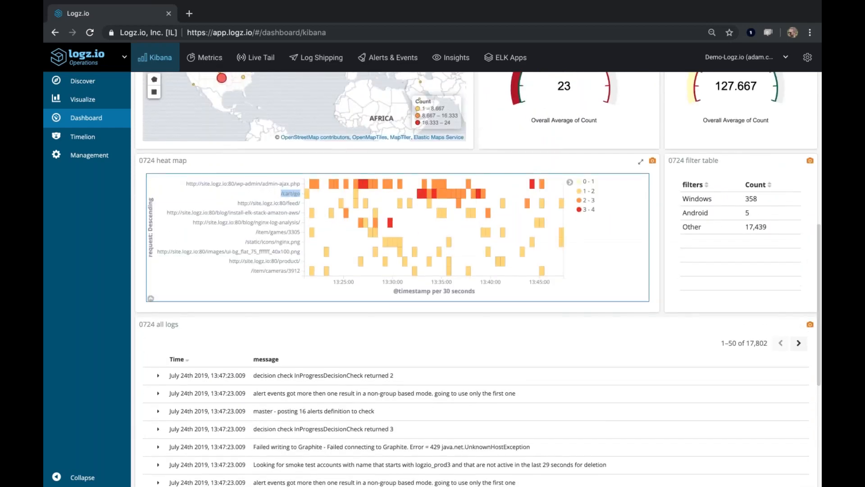
scroll(130, 310, down, 6)
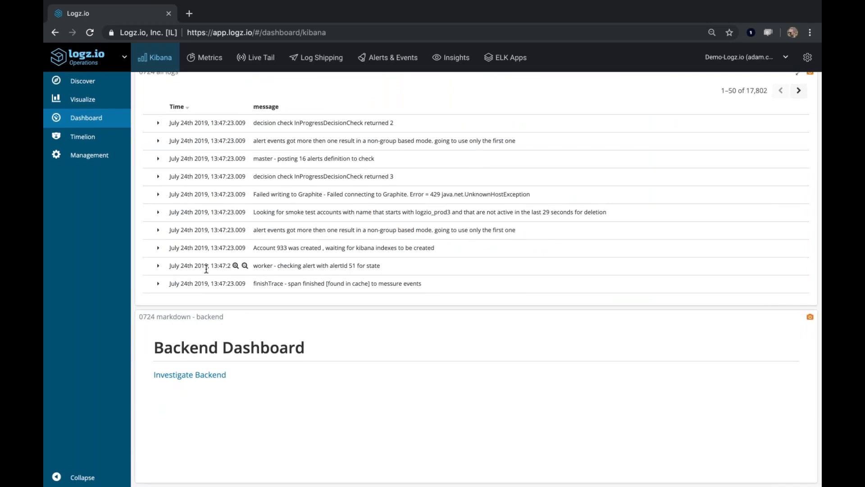
key(ctrl+Left)
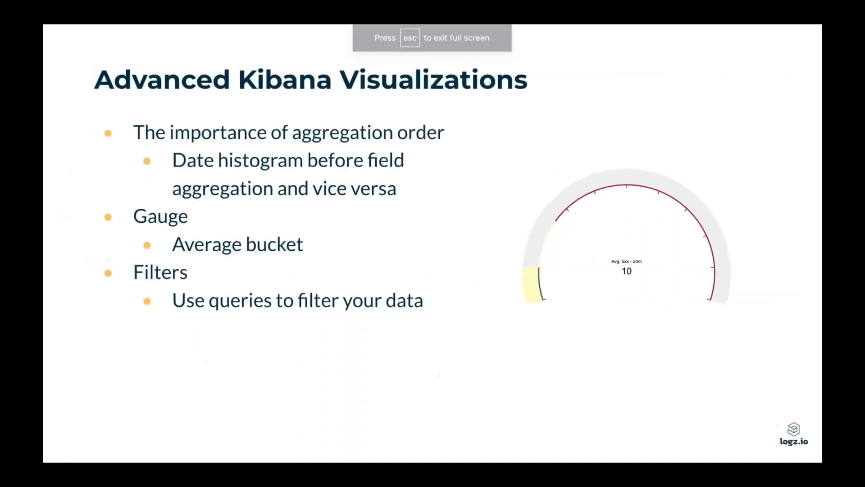
key(ctrl+Left)
click(468, 472)
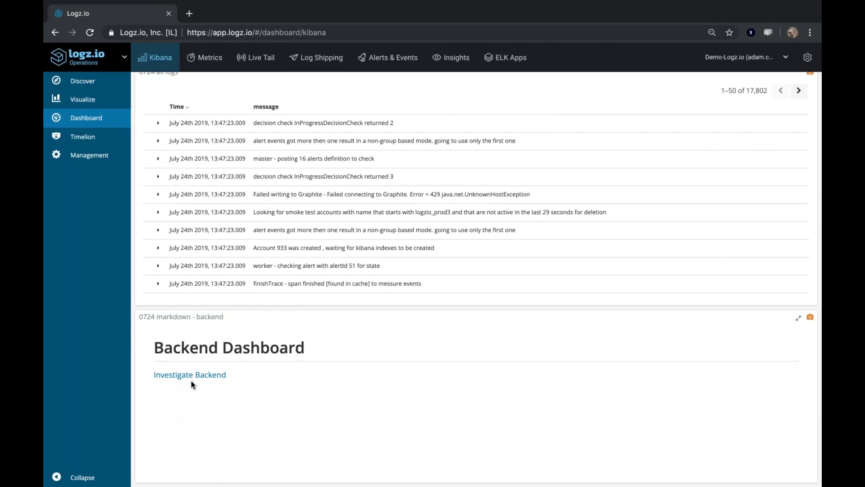
Follow the Investigate Backend link to the backend dashboard and filter it to level WARN.
click(197, 376)
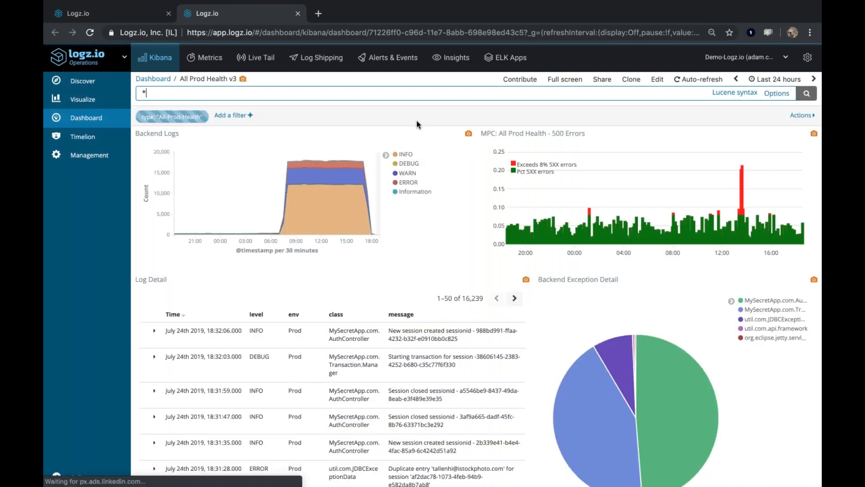
click(413, 174)
click(412, 182)
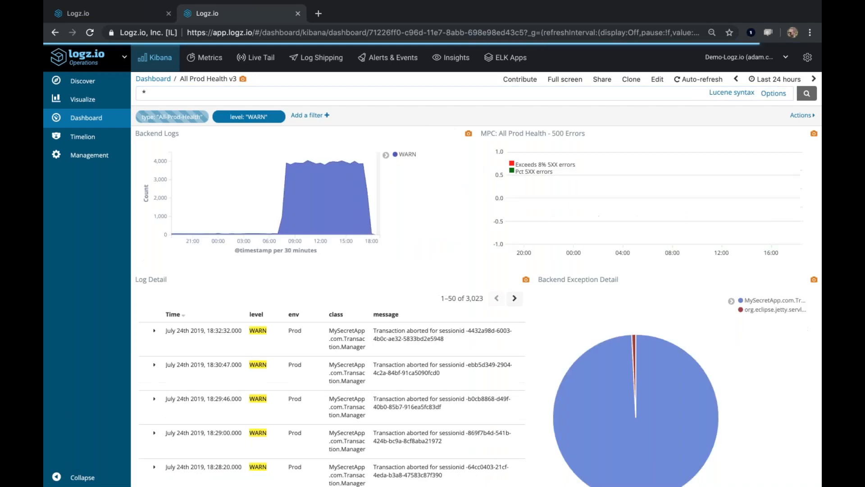
Filter the dashboard to the org.eclipse.jetty.servlet.ServletHandler class using its slice in the Backend Exception Detail pie.
scroll(453, 229, down, 2)
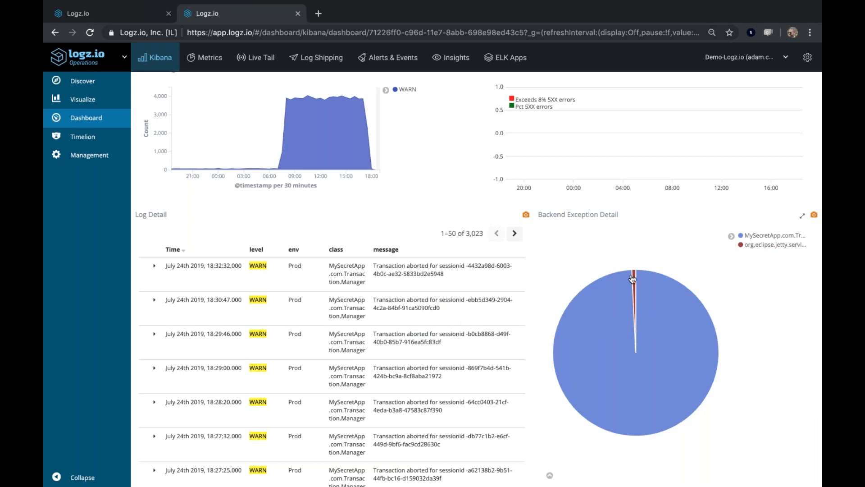
mouse_move(635, 280)
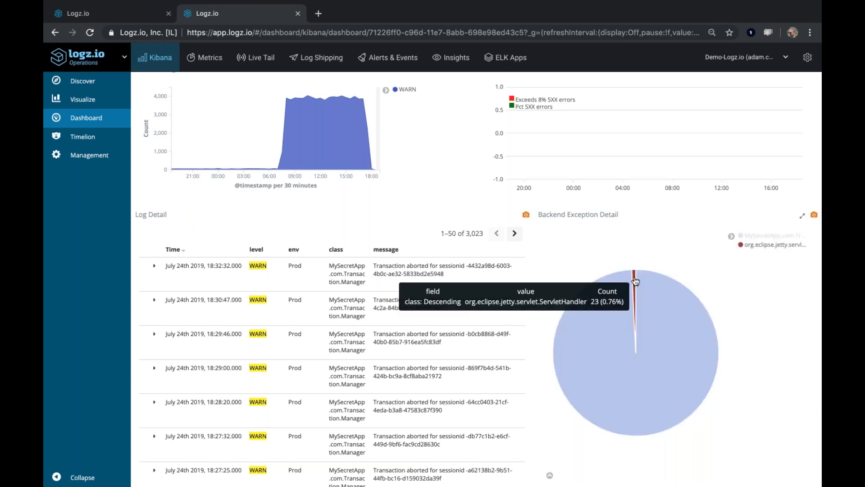
click(635, 280)
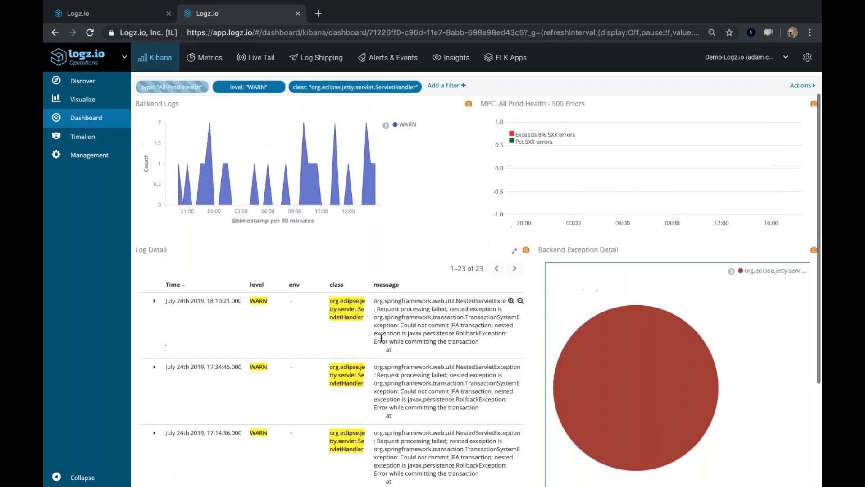
Expand the newest entry in Log Detail and read through its full exception message.
click(154, 301)
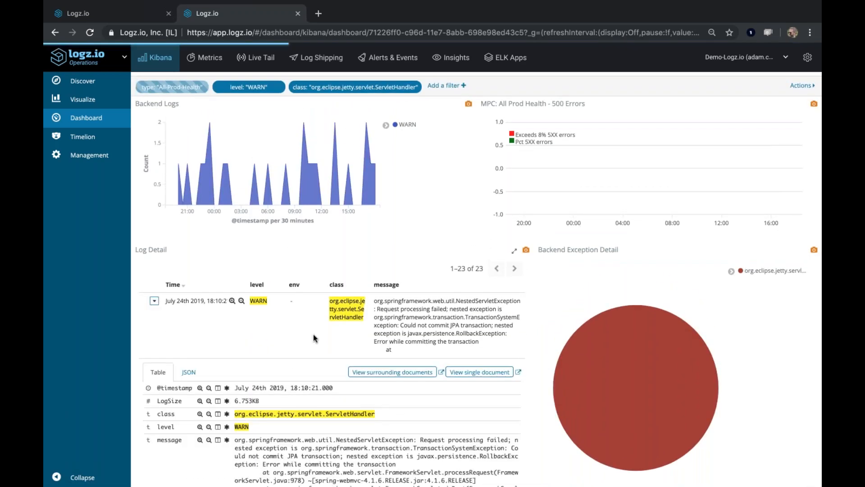
scroll(316, 334, down, 5)
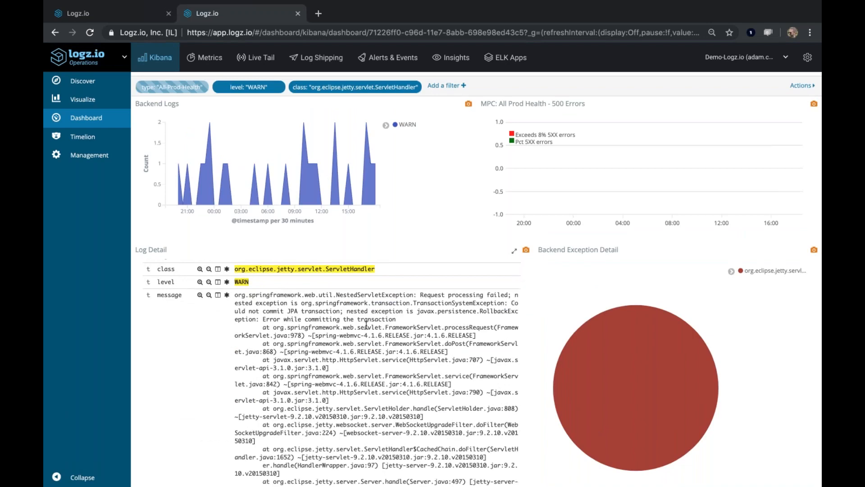
scroll(367, 325, down, 3)
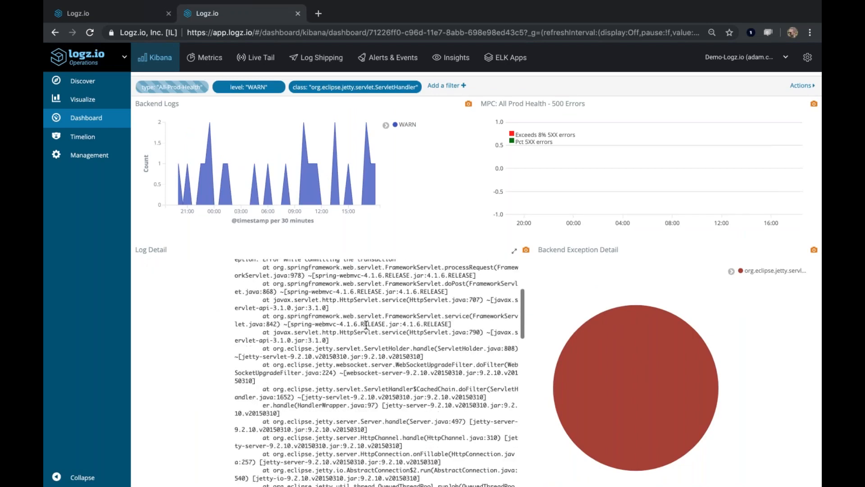
scroll(366, 325, up, 10)
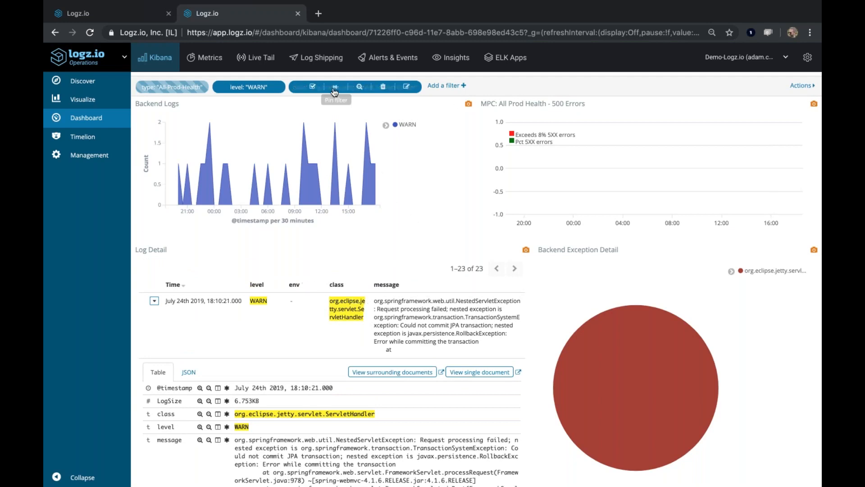
Pin the level WARN and ServletHandler class filters, and carry them over to Discover.
click(347, 87)
click(386, 87)
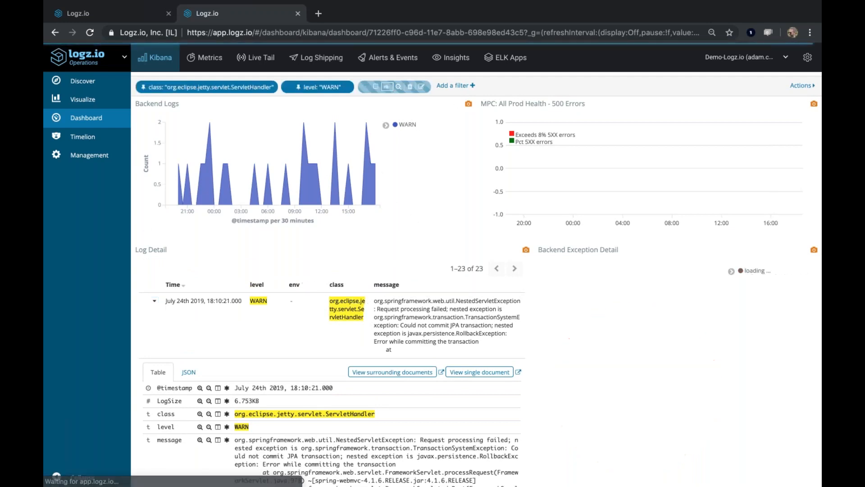
click(81, 88)
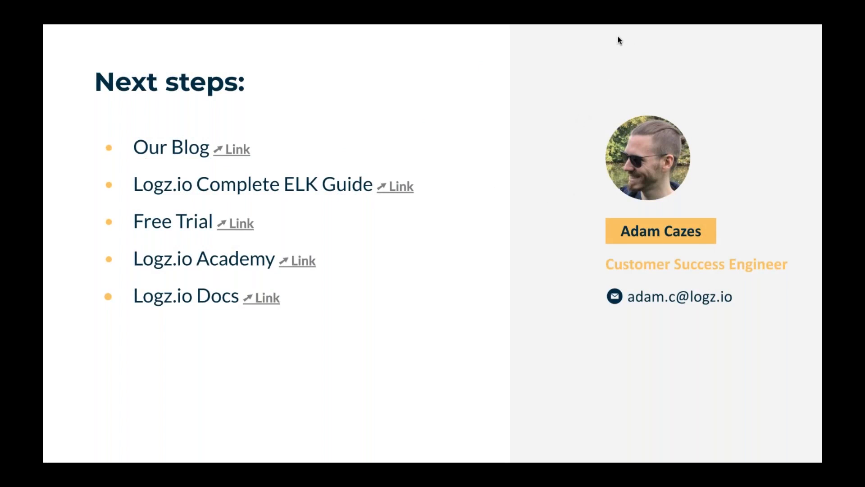
Switch from the slides back to Logz.io and return to the All Prod Health v3 dashboard to check the pinned filters.
key(ctrl+Right)
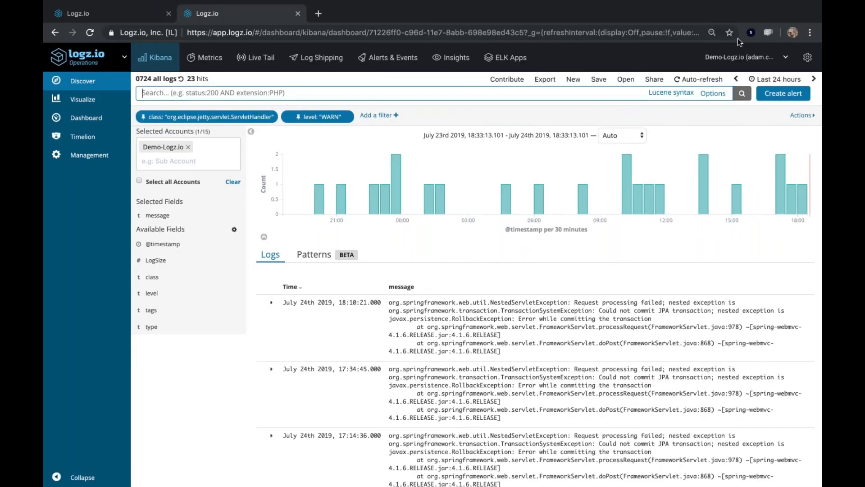
click(80, 120)
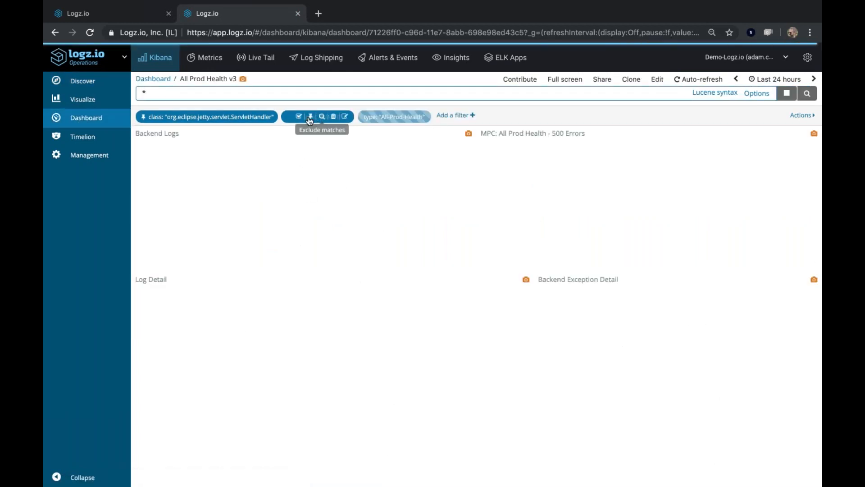
click(310, 119)
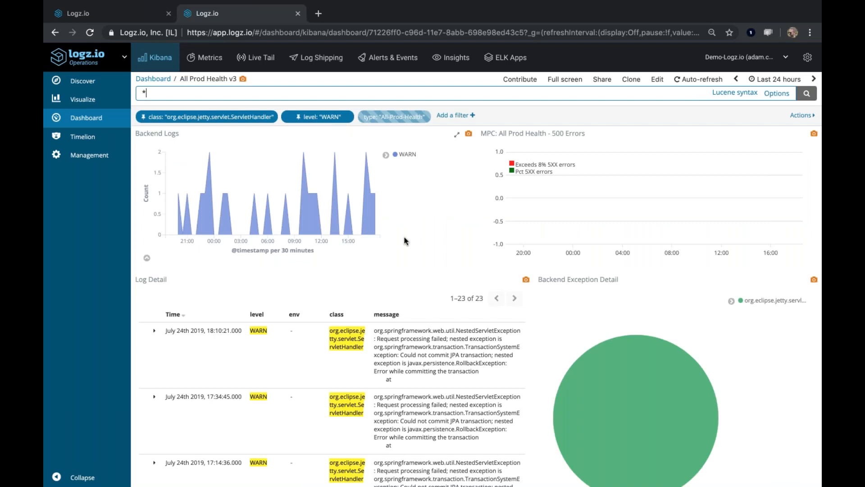
Open Discover with the pinned filters, start a new alert from that query, and look over the alert's trigger and action settings.
click(83, 81)
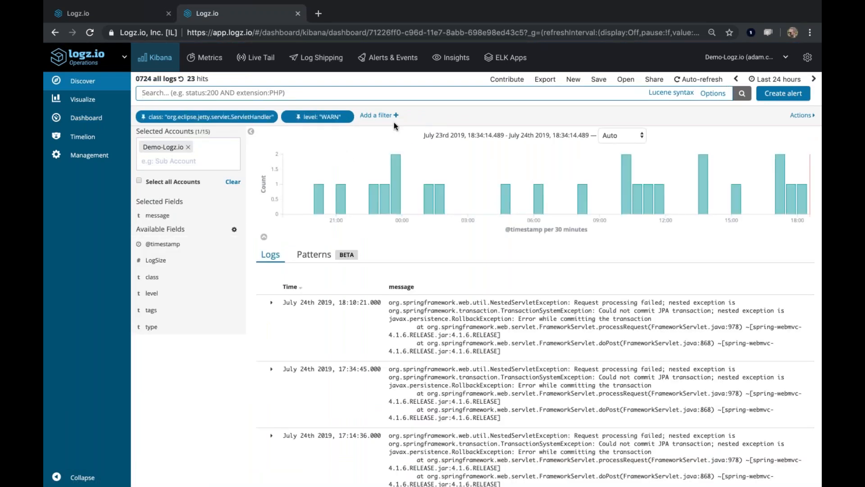
click(779, 100)
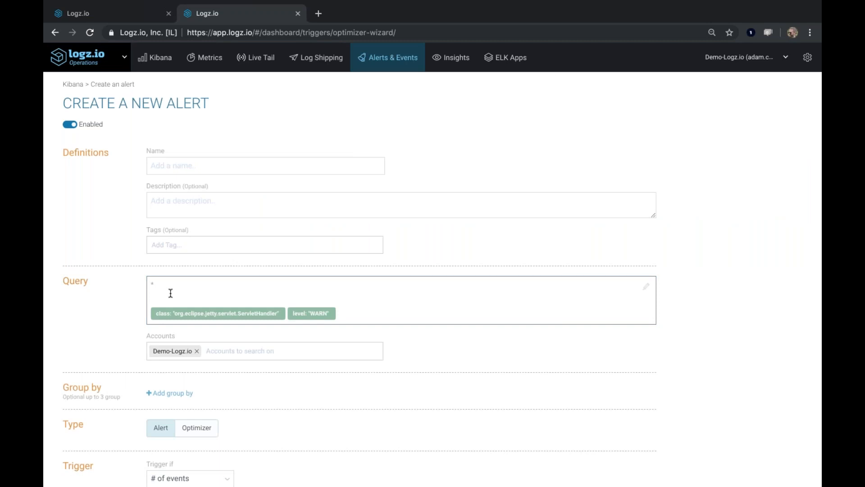
scroll(106, 332, down, 5)
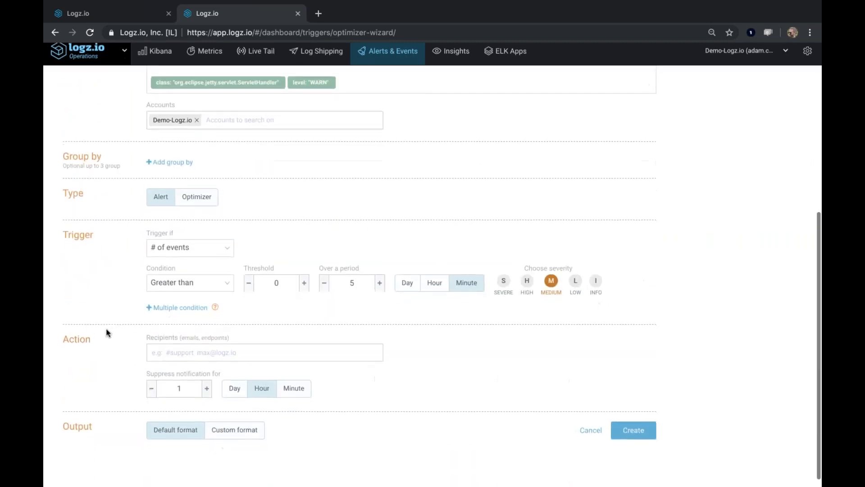
Leave the new alert form, open Timelion in Kibana, permanently dismiss its welcome tutorial, and examine the default .es(*) expression.
scroll(106, 332, up, 5)
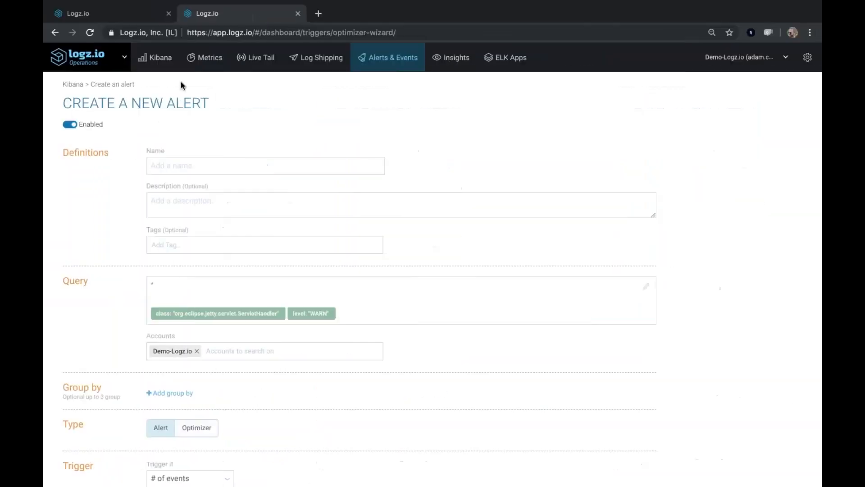
click(155, 57)
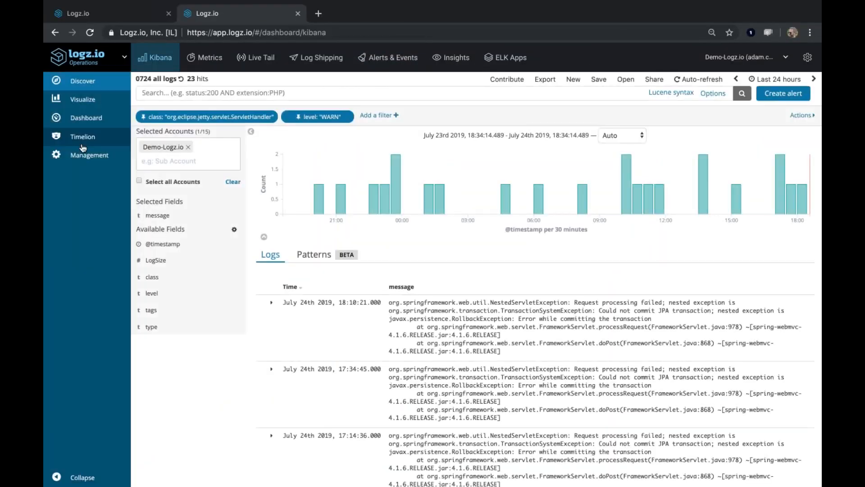
click(100, 143)
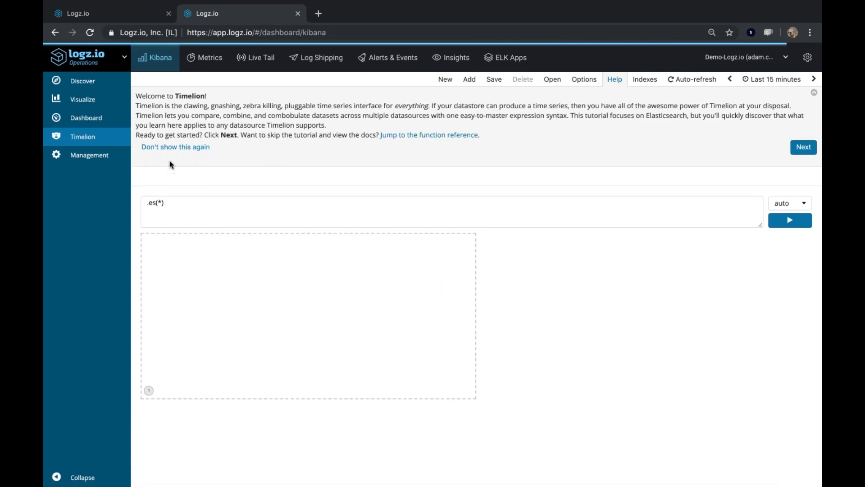
click(172, 147)
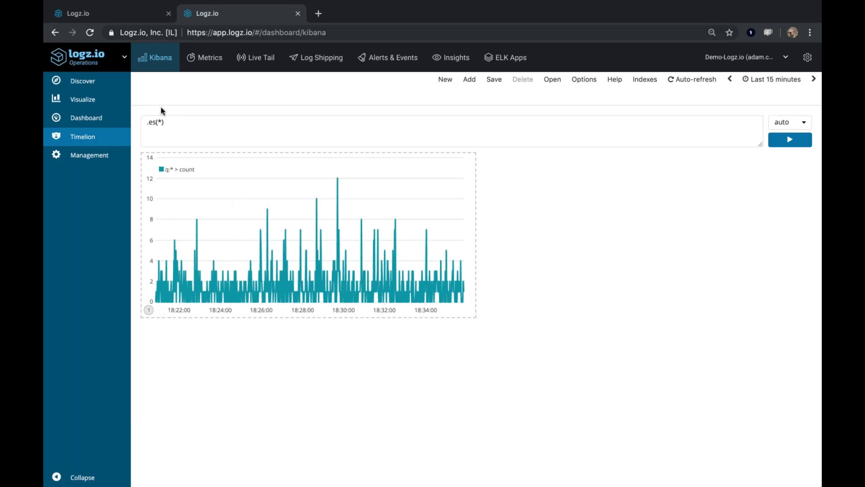
click(162, 123)
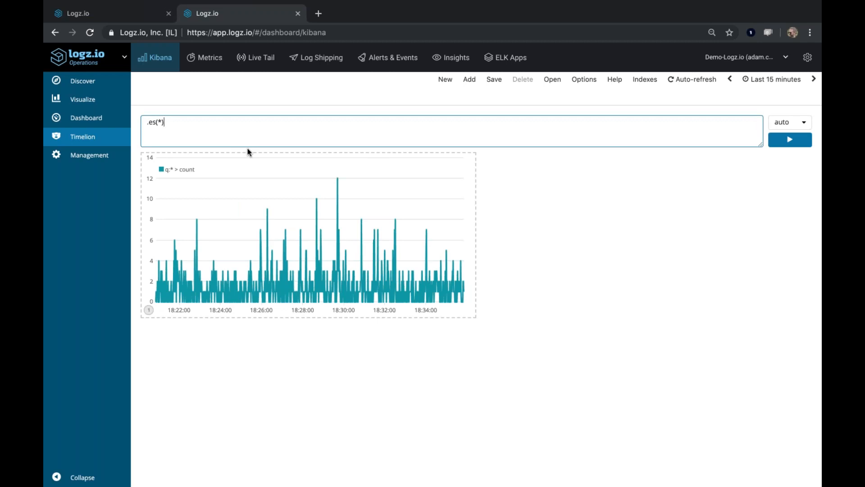
Start a new Visual Builder visualization, look over its time series editor, and return to Discover without saving.
right_click(84, 103)
click(83, 104)
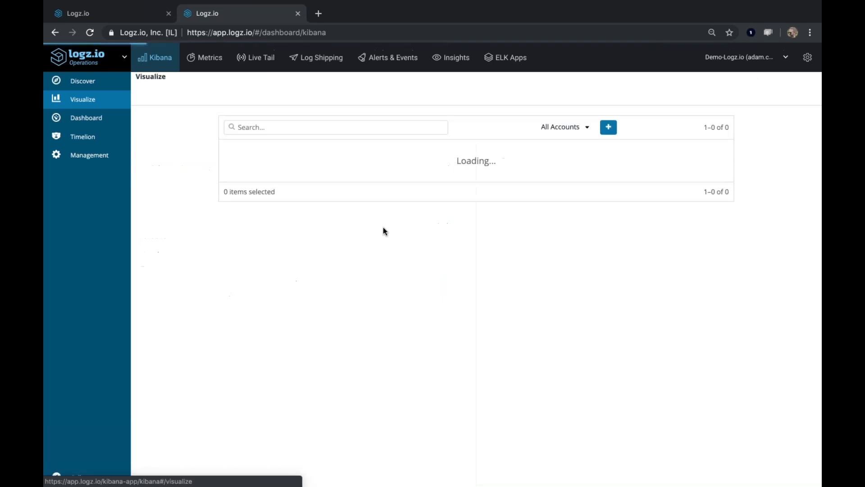
click(571, 158)
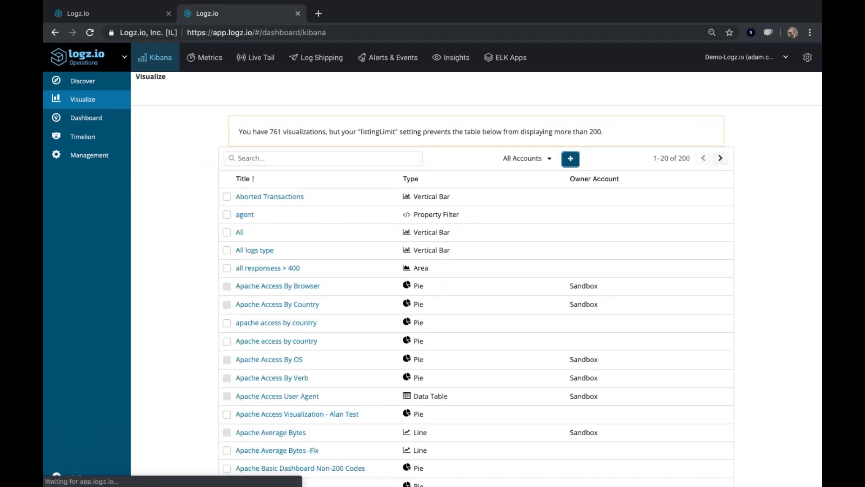
scroll(598, 394, down, 3)
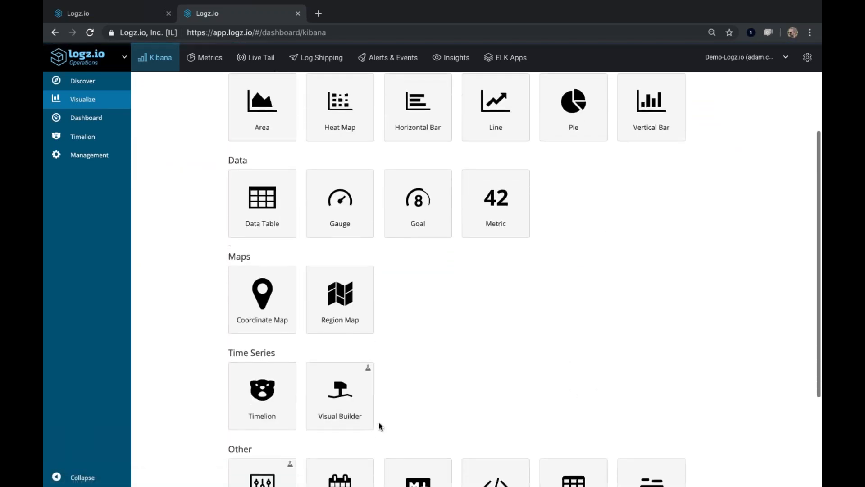
click(341, 396)
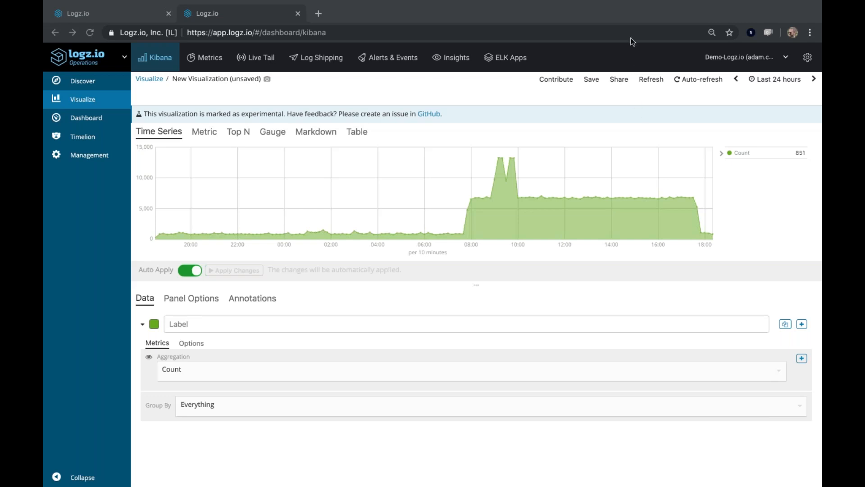
click(94, 83)
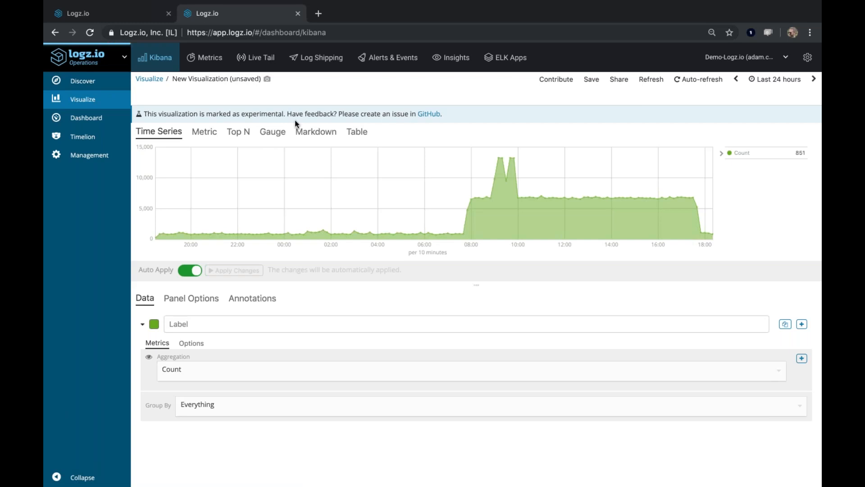